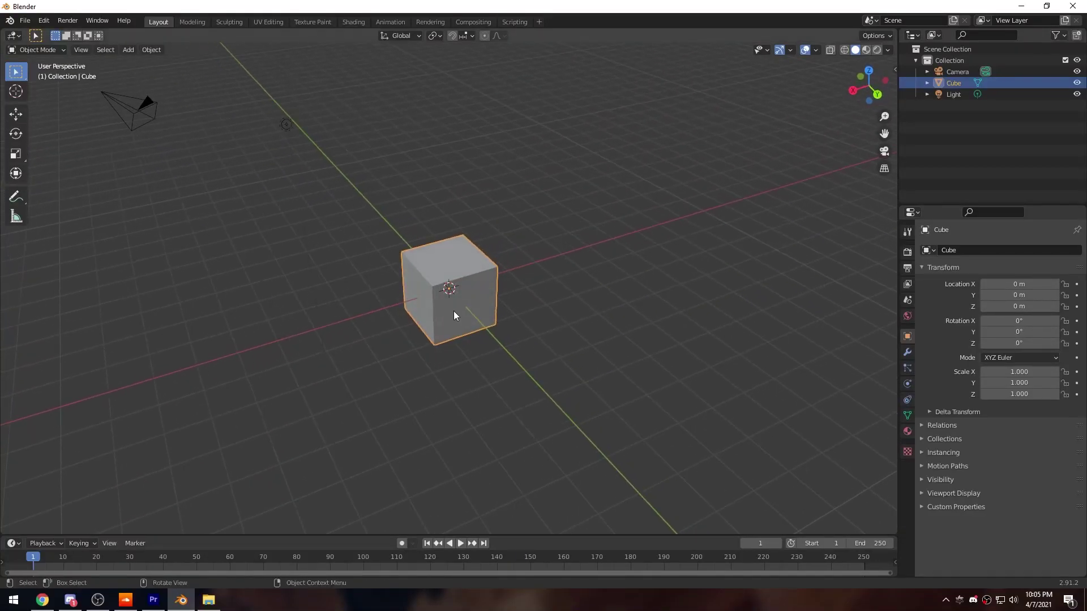
# Delete the default cube and add a mesh plane at the world origin.
pyautogui.press('Delete')
pyautogui.moveTo(470, 257); pyautogui.dragTo(398, 293, button='middle')
pyautogui.hotkey('shift', 'a')
pyautogui.moveTo(401, 293)
pyautogui.click(457, 293)
pyautogui.moveTo(526, 304); pyautogui.dragTo(479, 308, button='middle')
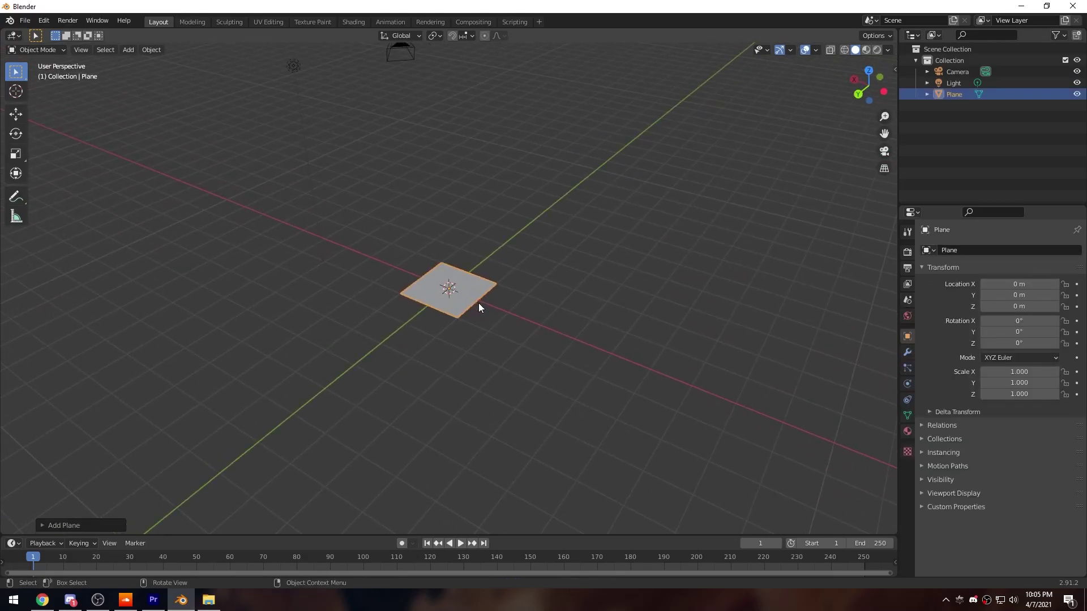
# Scale the plane up uniformly by a factor of 5.
pyautogui.write('s')
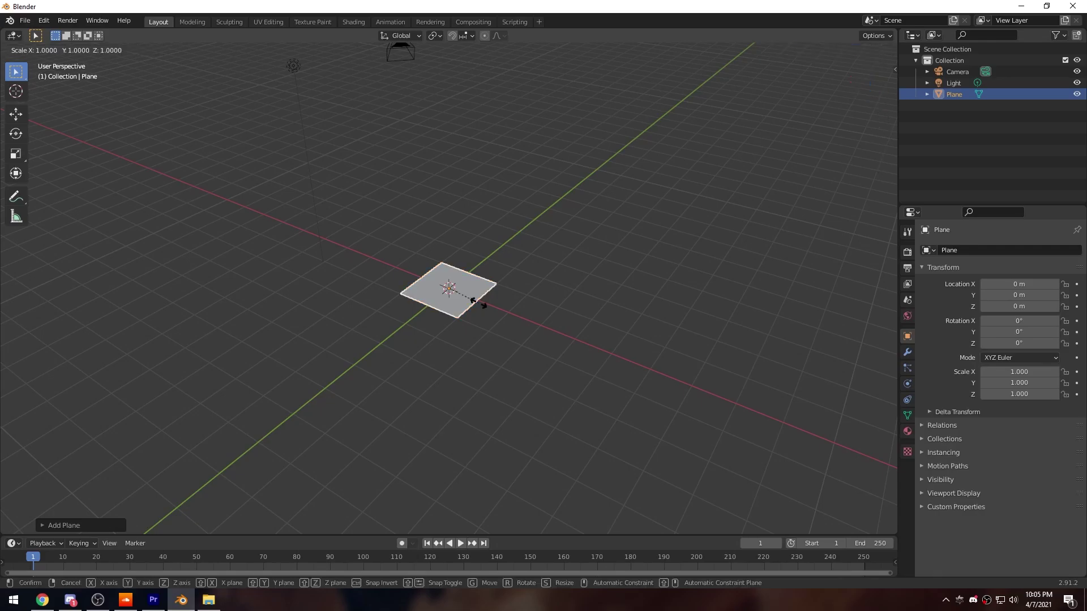
pyautogui.write('5')
pyautogui.press('Return')
pyautogui.moveTo(481, 305); pyautogui.dragTo(454, 377, button='middle')
# Delete the scene's light and select the plane again.
pyautogui.click(443, 151)
pyautogui.press('Delete')
pyautogui.click(436, 349)
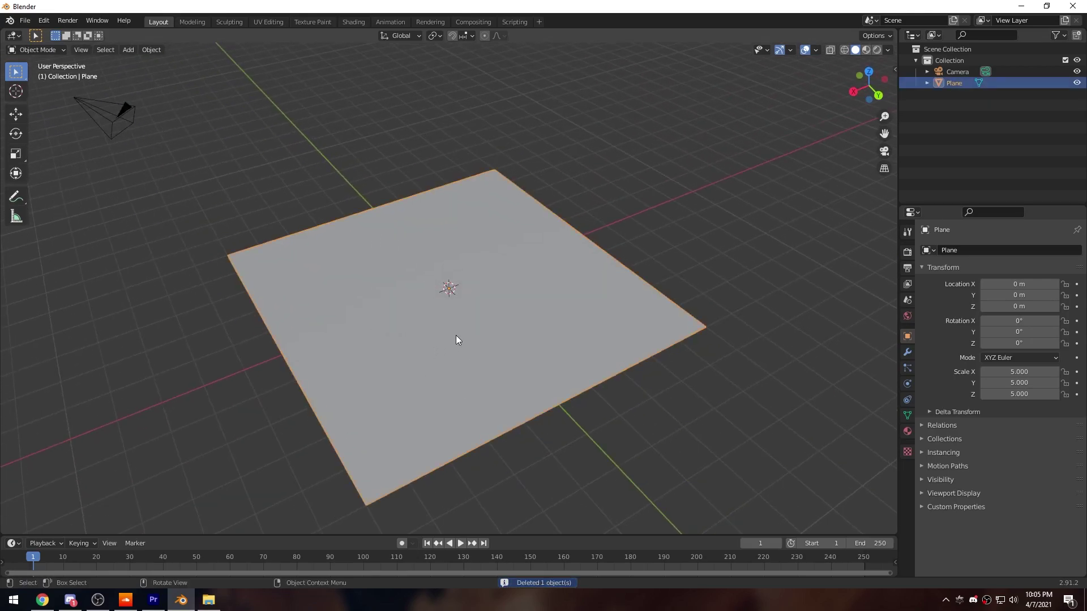
# Subdivide the plane's whole mesh five times in Edit Mode and return to Object Mode.
pyautogui.moveTo(459, 338); pyautogui.dragTo(396, 342, button='middle')
pyautogui.press('Tab')
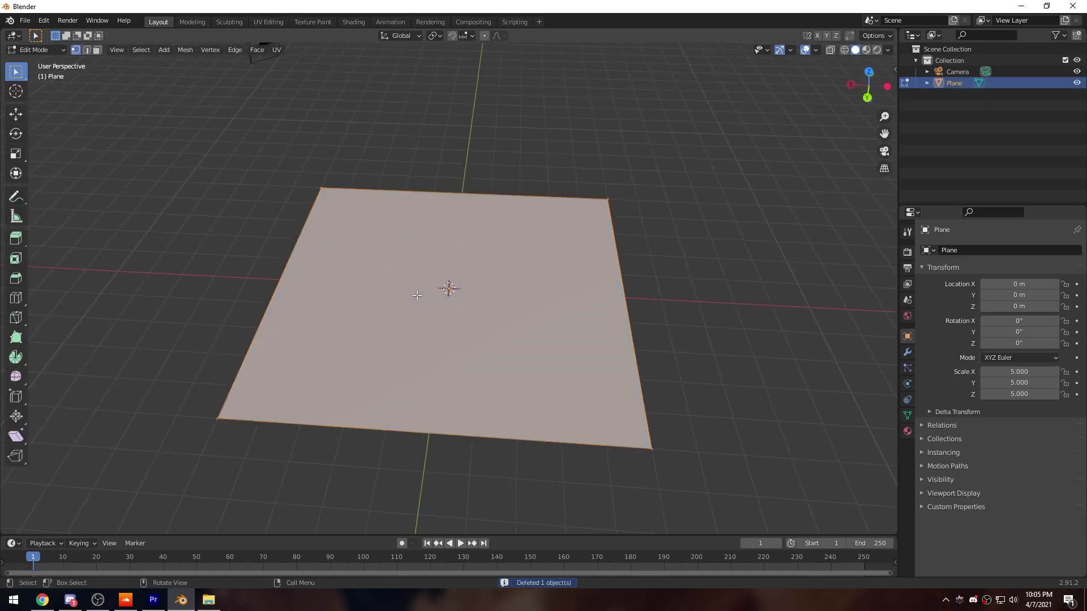
pyautogui.rightClick(416, 310)
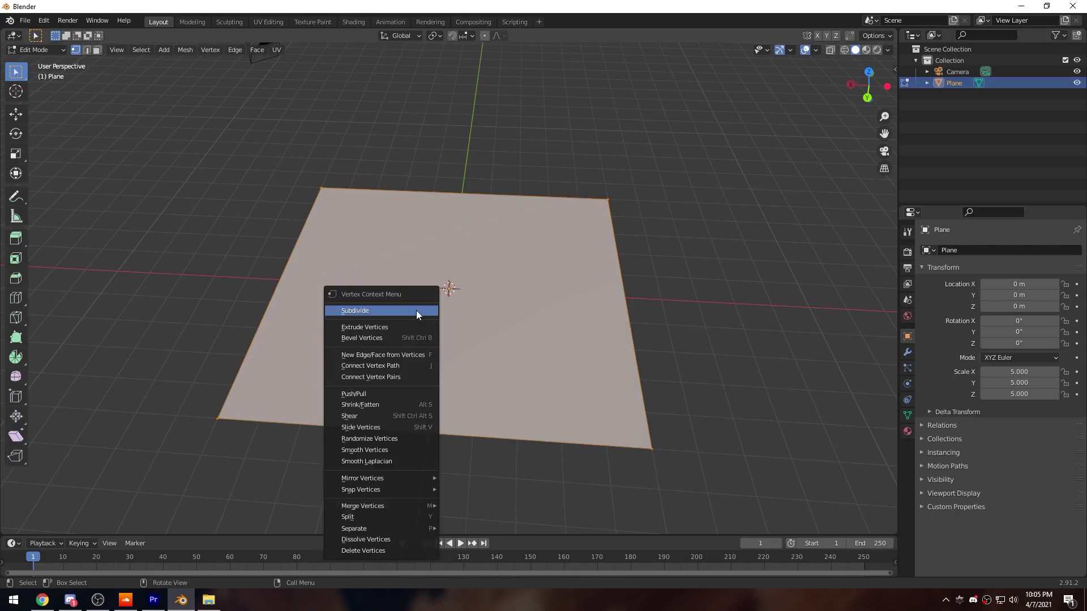
pyautogui.click(356, 311)
pyautogui.rightClick(356, 311)
pyautogui.click(356, 310)
pyautogui.rightClick(355, 311)
pyautogui.click(356, 311)
pyautogui.rightClick(355, 311)
pyautogui.click(355, 311)
pyautogui.moveTo(355, 311); pyautogui.dragTo(456, 320, button='middle')
pyautogui.rightClick(356, 320)
pyautogui.click(355, 320)
pyautogui.press('Tab')
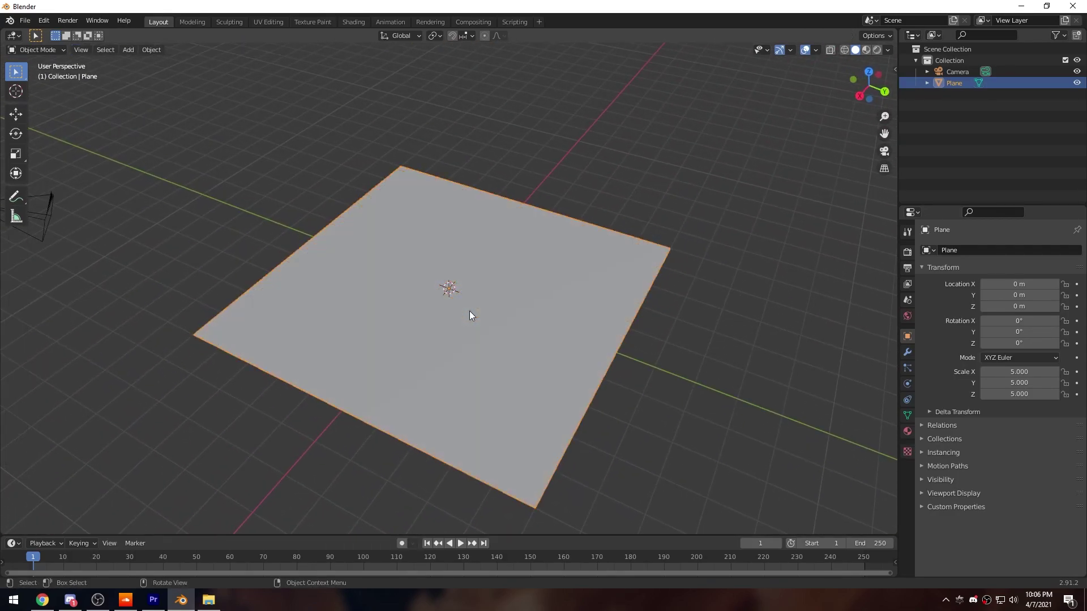
# Add a Displace modifier to the plane.
pyautogui.click(906, 353)
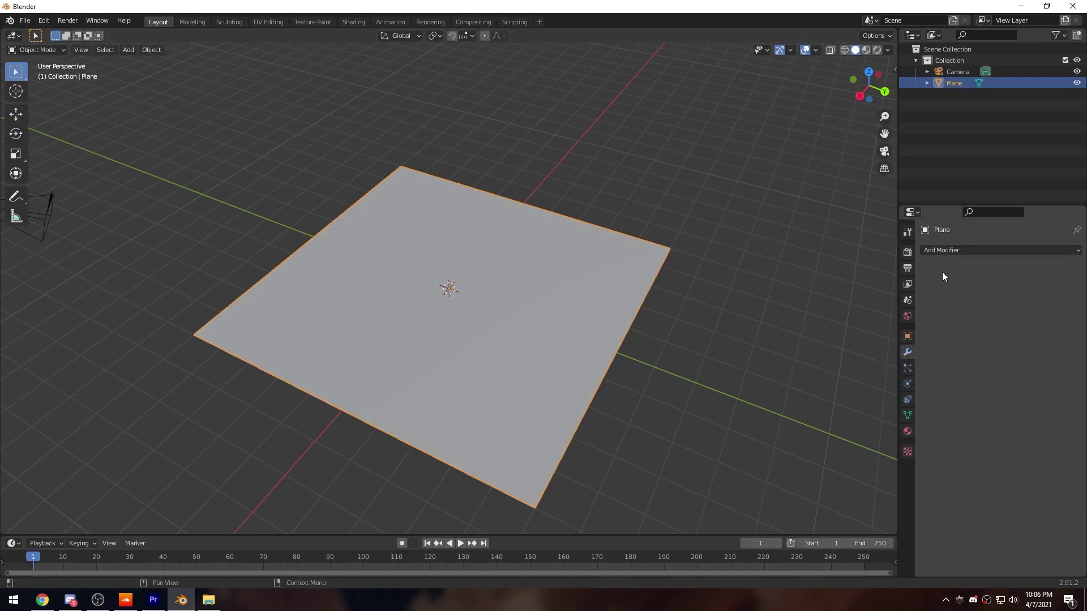
pyautogui.click(940, 252)
pyautogui.click(944, 319)
pyautogui.moveTo(764, 283); pyautogui.dragTo(665, 300, button='middle')
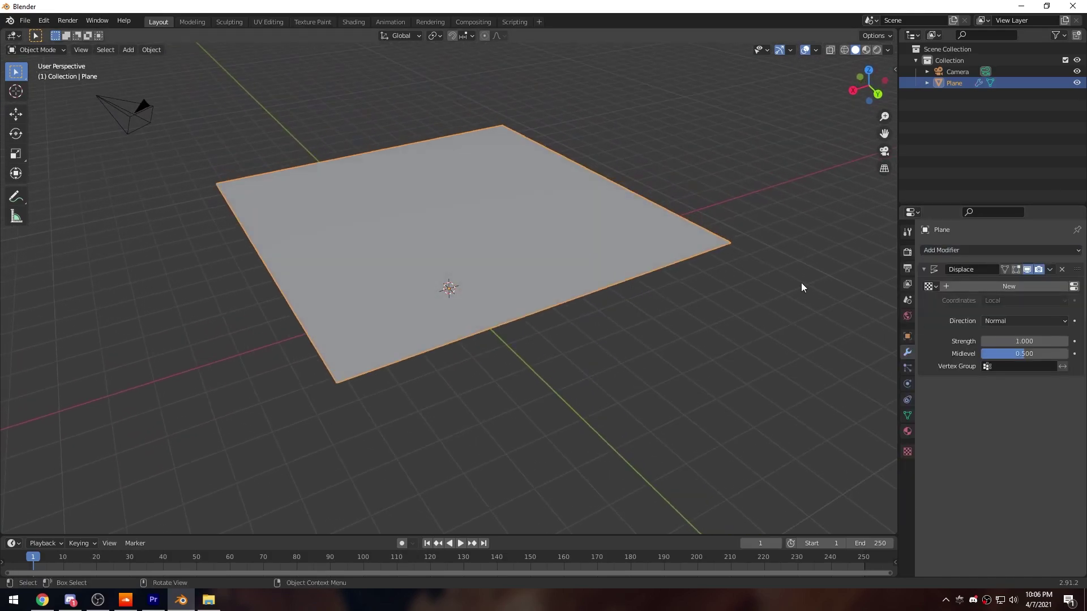
# Create a new texture for the Displace modifier and set its type to Clouds.
pyautogui.click(1008, 293)
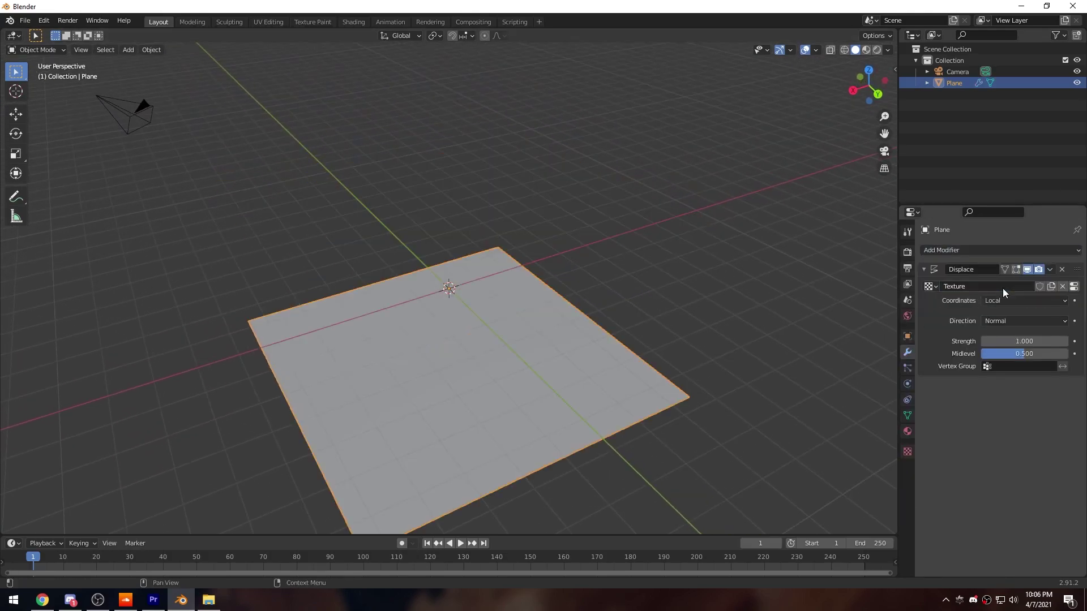
pyautogui.click(1074, 287)
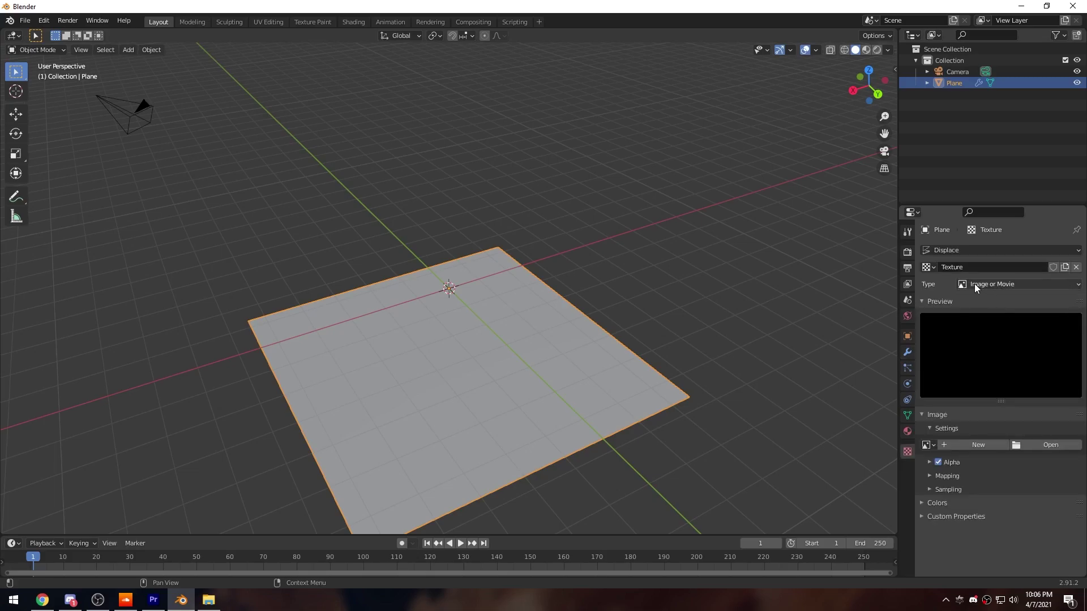
pyautogui.click(994, 286)
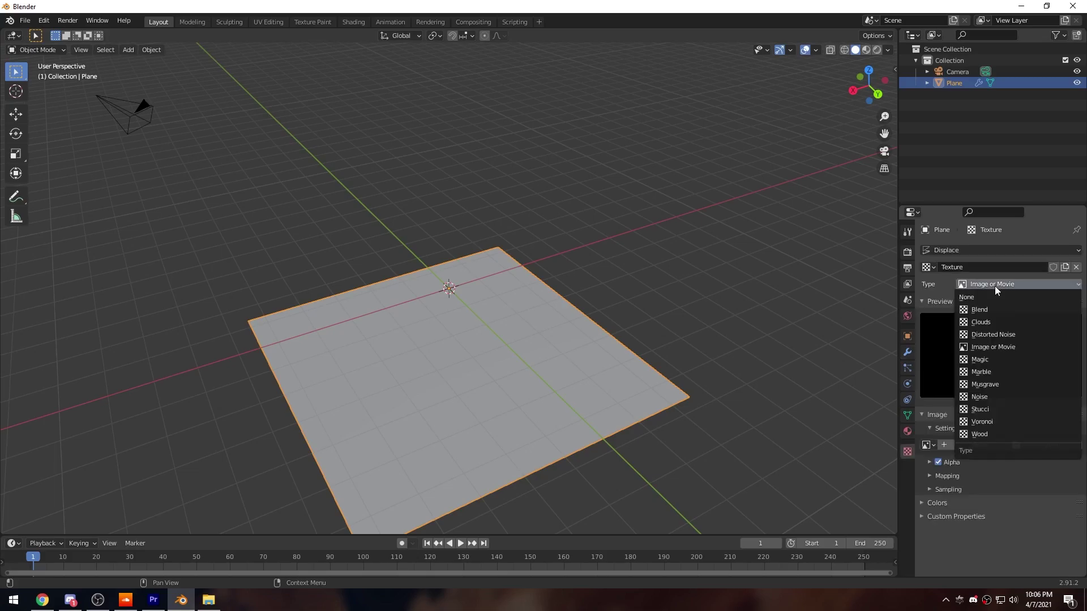
pyautogui.click(990, 322)
pyautogui.moveTo(419, 307); pyautogui.dragTo(736, 312, button='middle')
# Try subdividing the displaced plane's mesh one more time.
pyautogui.moveTo(637, 280); pyautogui.dragTo(351, 288, button='middle')
pyautogui.press('Tab')
pyautogui.rightClick(351, 287)
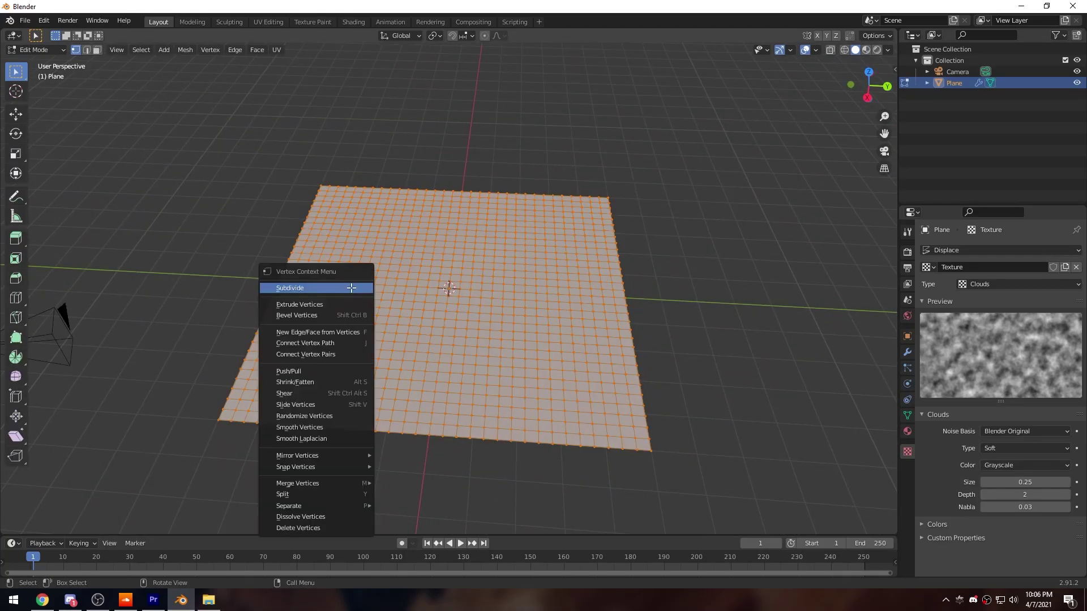
pyautogui.click(351, 288)
pyautogui.press('Tab')
pyautogui.moveTo(419, 309); pyautogui.dragTo(508, 323, button='middle')
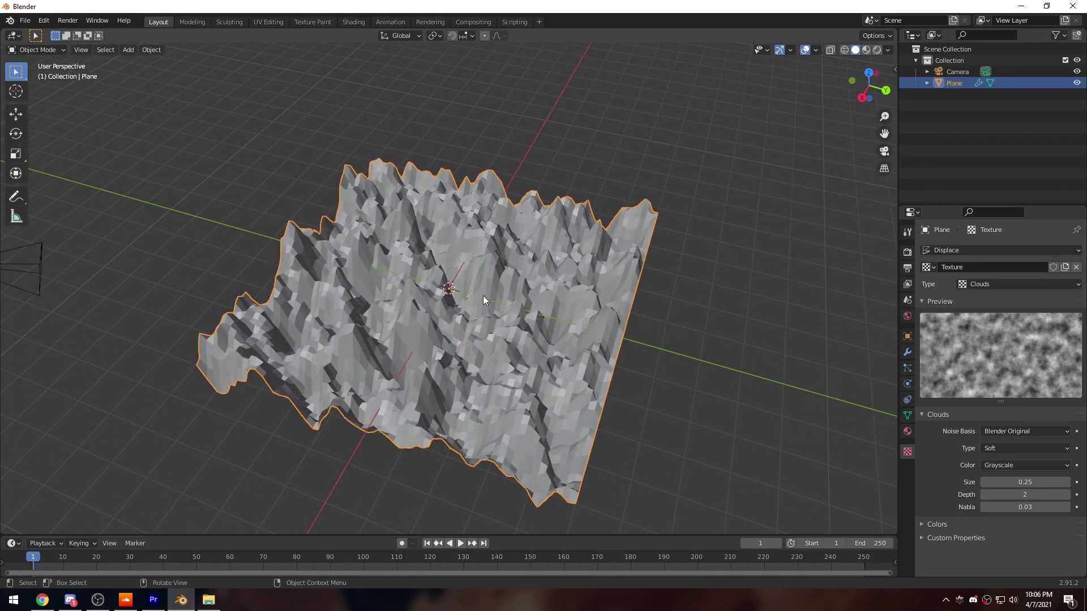
pyautogui.press('Tab')
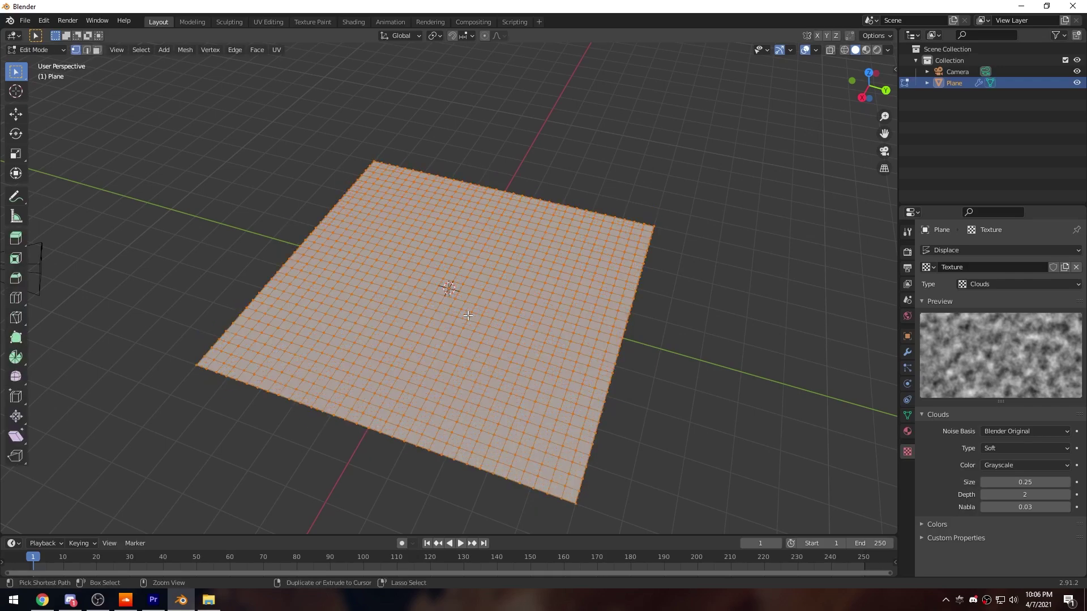
pyautogui.press('Tab')
# Set the Clouds texture's size to 2.00 for smooth, broad hills.
pyautogui.moveTo(457, 226); pyautogui.dragTo(420, 293, button='middle')
pyautogui.moveTo(1014, 481); pyautogui.dragTo(1076, 482)
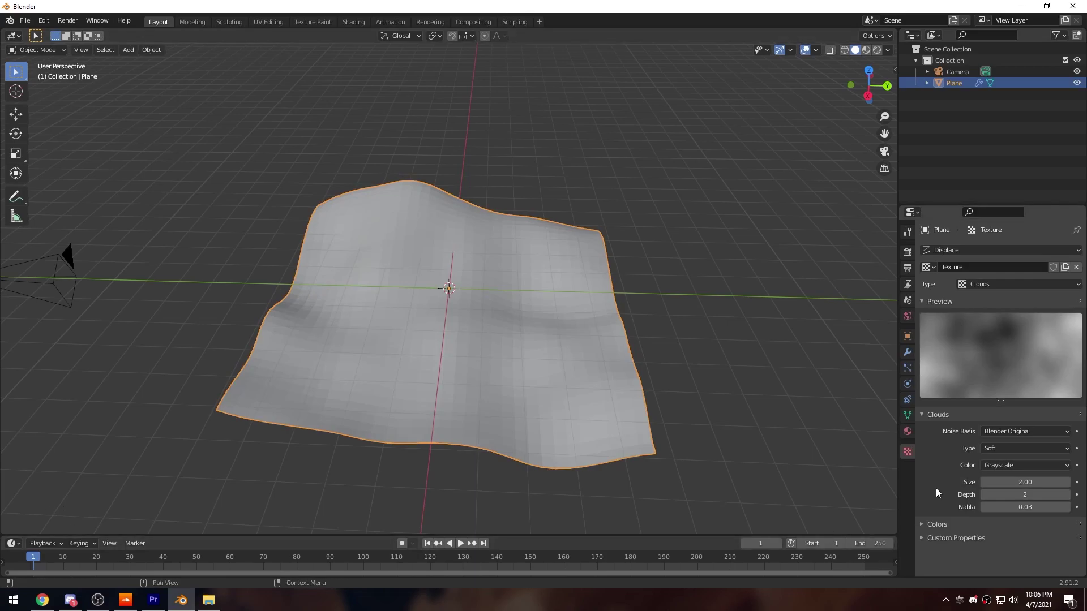
pyautogui.moveTo(408, 422); pyautogui.dragTo(368, 431, button='middle')
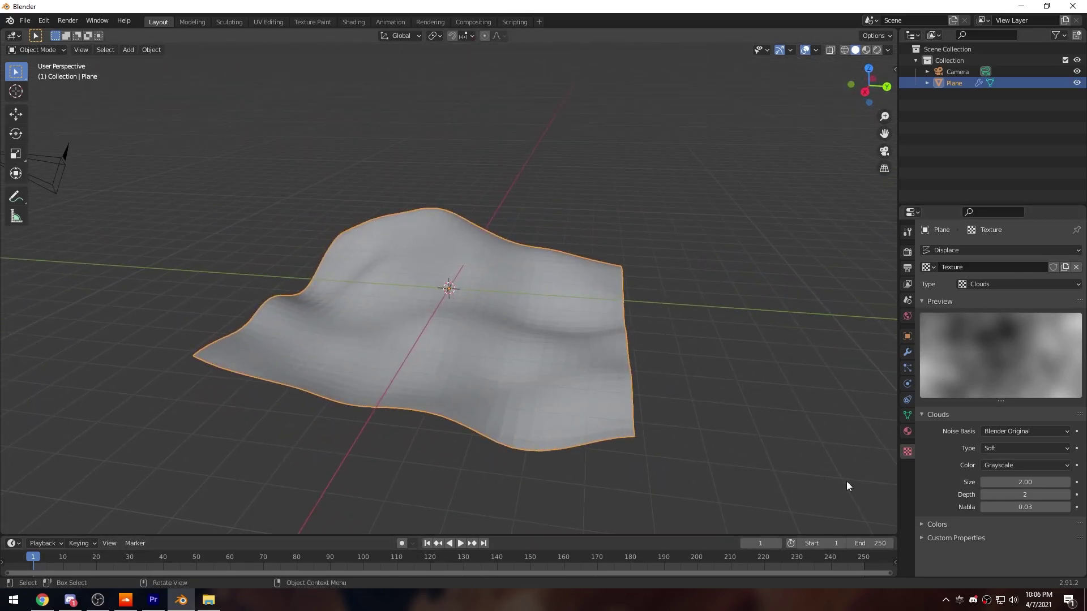
# Try other sizes for the Clouds texture, including 1.55, and return the size to 2.
pyautogui.click(1025, 482)
pyautogui.write('2.0')
pyautogui.press('BackSpace')
pyautogui.press('BackSpace')
pyautogui.press('BackSpace')
pyautogui.write('50')
pyautogui.press('Return')
pyautogui.doubleClick(1025, 482)
pyautogui.write('1.55')
pyautogui.press('Return')
pyautogui.doubleClick(1025, 482)
pyautogui.write('2')
pyautogui.press('Return')
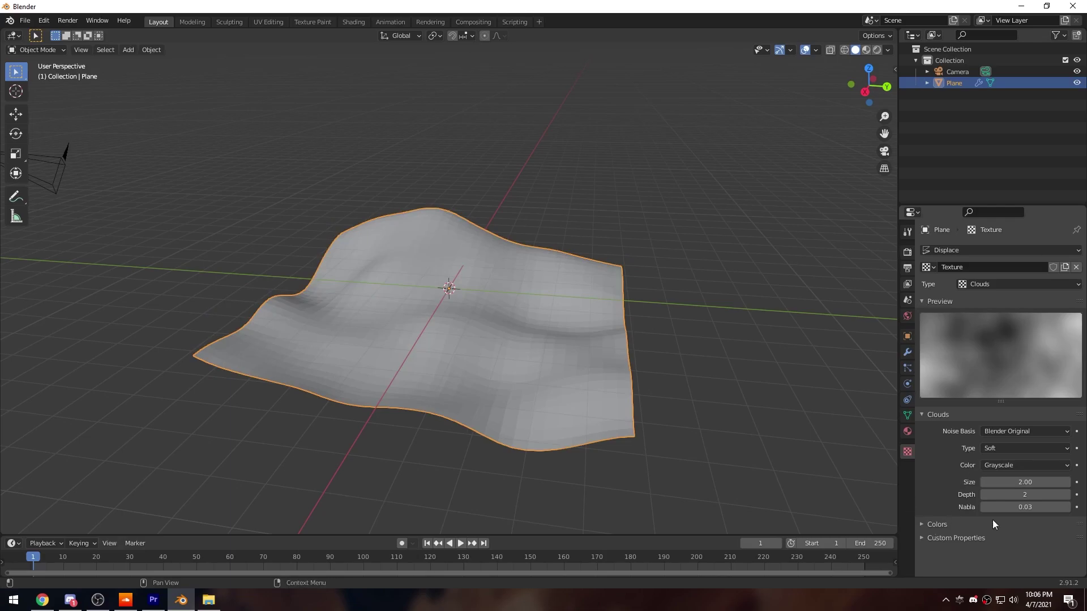
# Add a Wireframe modifier to the plane below the Displace modifier.
pyautogui.moveTo(566, 419); pyautogui.dragTo(606, 432, button='middle')
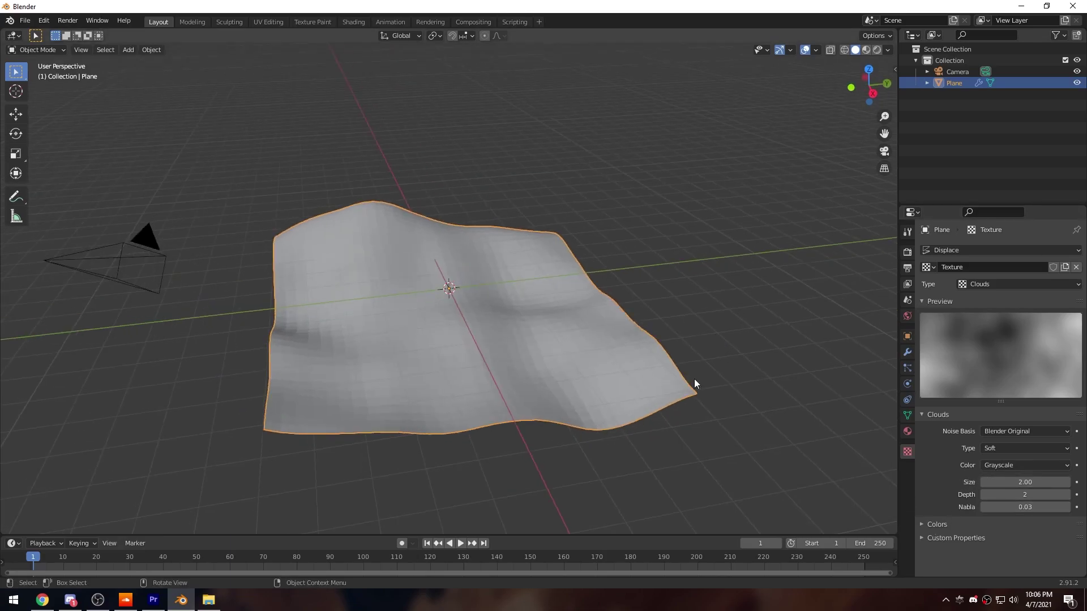
pyautogui.click(907, 351)
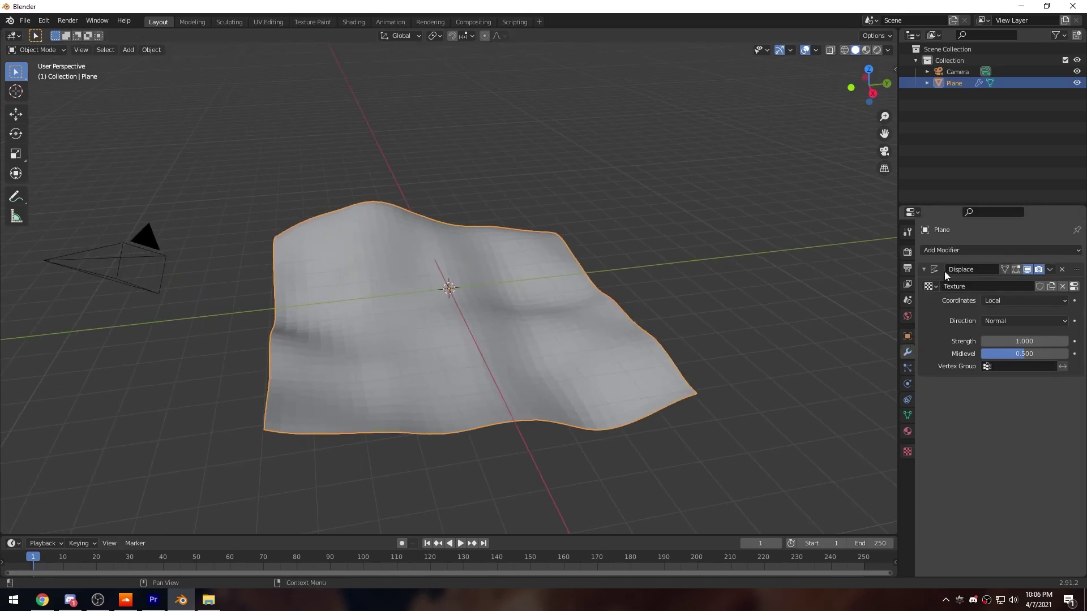
pyautogui.click(949, 250)
pyautogui.click(858, 490)
pyautogui.moveTo(735, 387); pyautogui.dragTo(673, 354, button='middle')
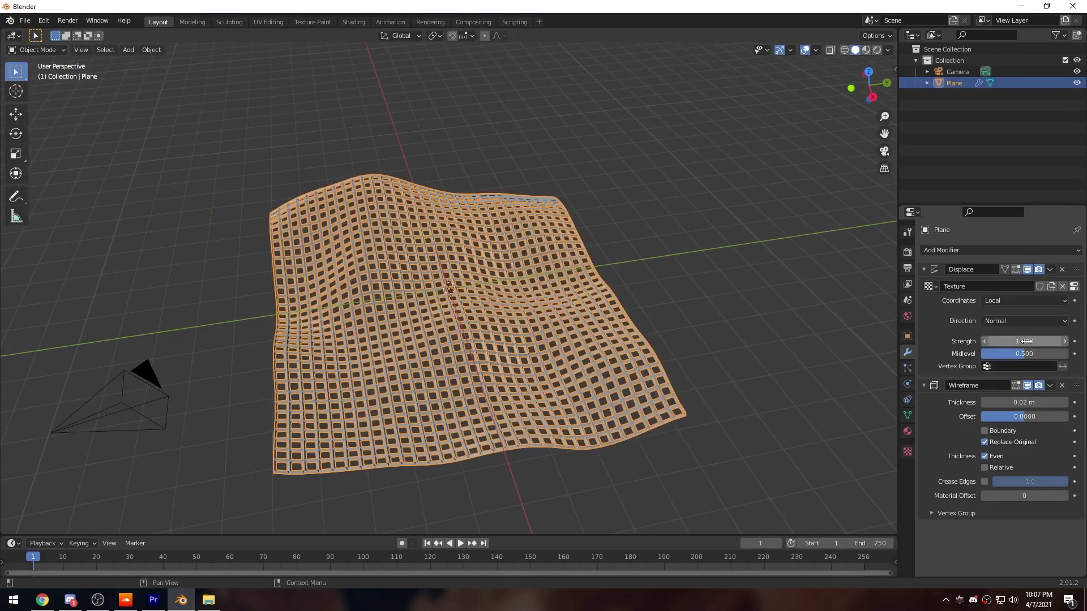
# Reduce the Wireframe thickness to about 0.0071 m and display the plane's modifier settings.
pyautogui.moveTo(1025, 402); pyautogui.dragTo(984, 402)
pyautogui.click(491, 379)
pyautogui.moveTo(491, 379); pyautogui.dragTo(551, 378, button='middle')
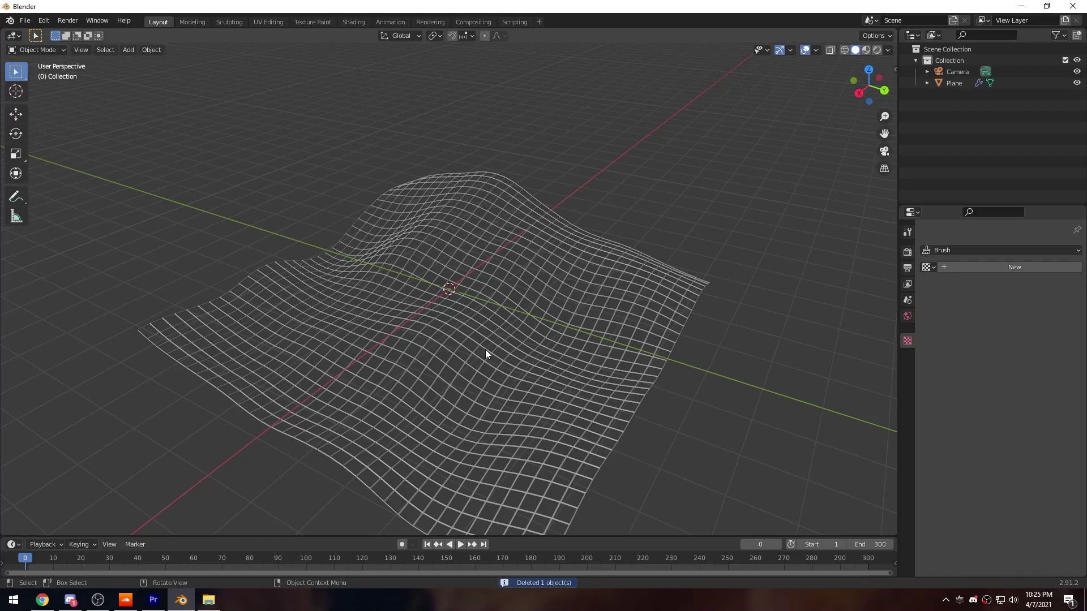
pyautogui.click(485, 351)
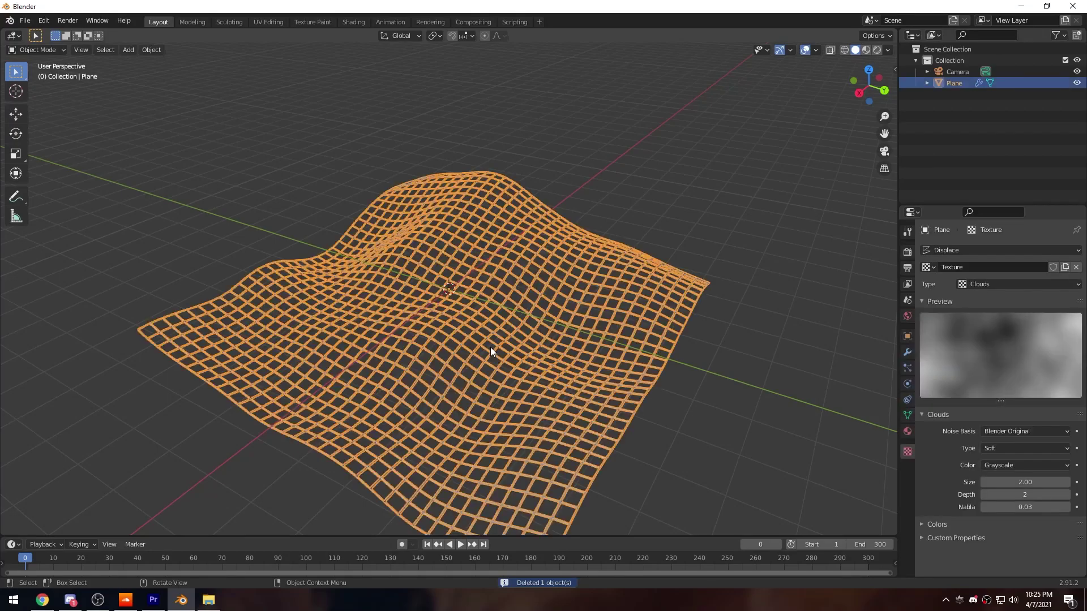
pyautogui.click(907, 352)
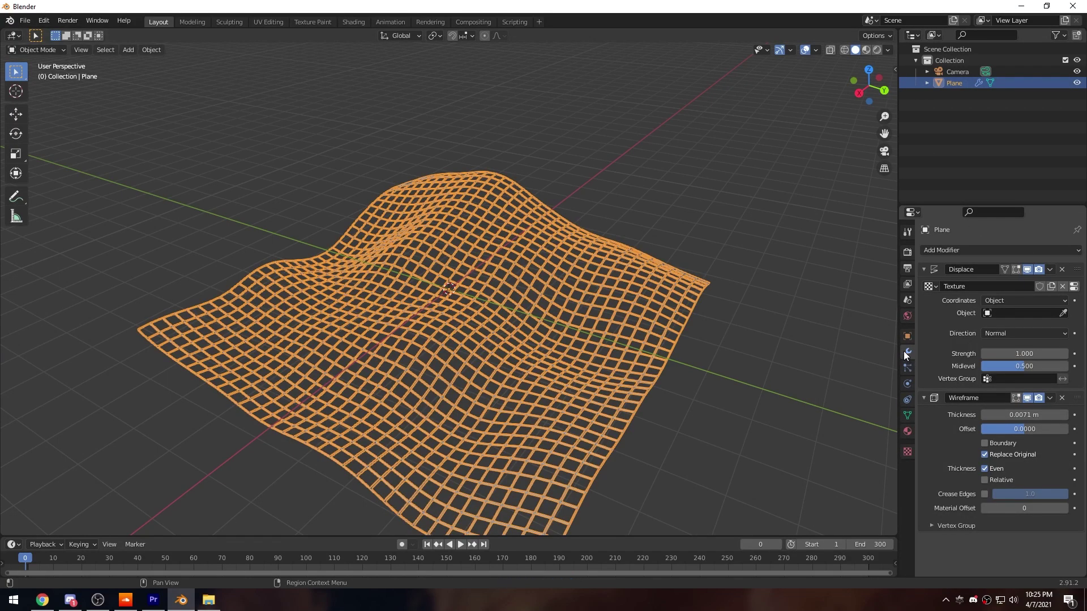
# Add a Plain Axes empty at the center of the wireframe plane, keeping its default scale.
pyautogui.moveTo(480, 351); pyautogui.dragTo(443, 315, button='middle')
pyautogui.hotkey('shift', 'a')
pyautogui.moveTo(440, 310)
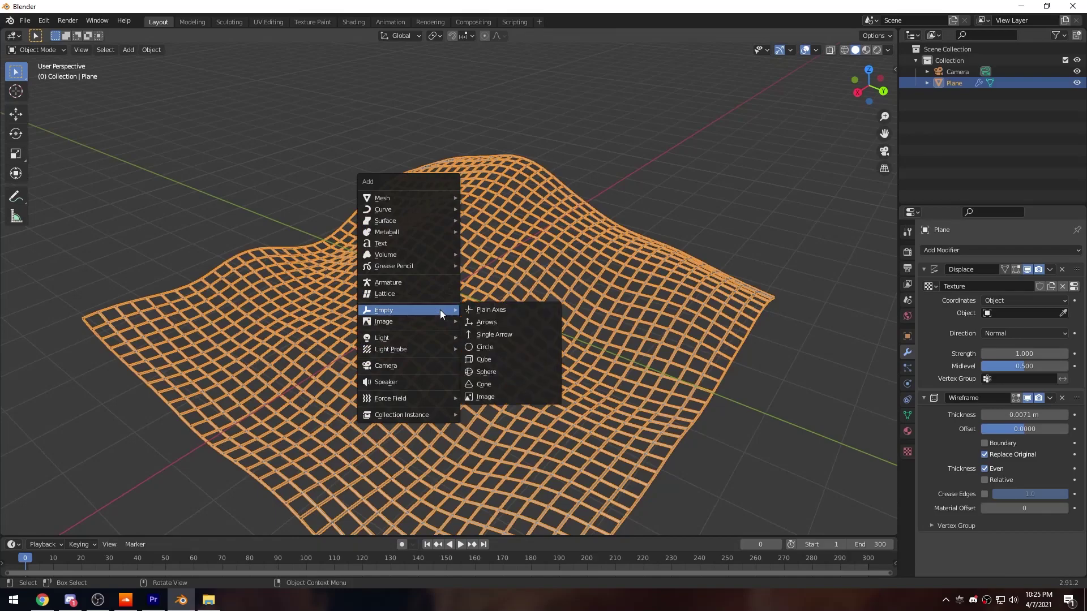
pyautogui.click(487, 312)
pyautogui.moveTo(488, 312); pyautogui.dragTo(468, 332, button='middle')
pyautogui.press('s')
pyautogui.rightClick(490, 304)
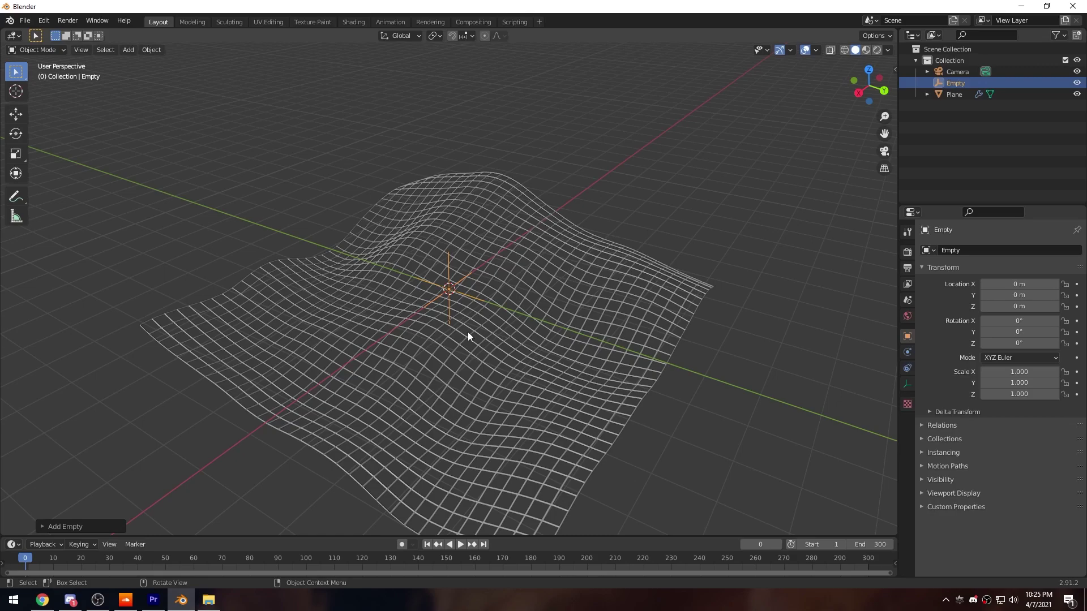
pyautogui.moveTo(472, 360)
pyautogui.mouseDown(button='middle')
pyautogui.moveTo(463, 370)
pyautogui.moveTo(470, 391)
pyautogui.moveTo(474, 355)
pyautogui.mouseUp(button='middle')
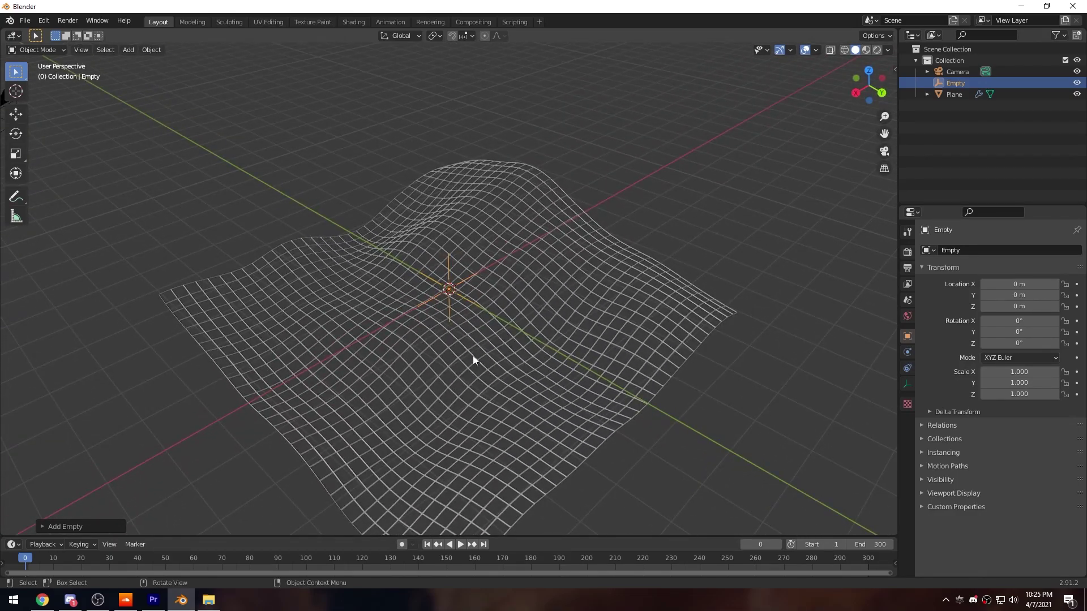
# Set the plane's Displace texture coordinates to Object and use the Empty as the reference object.
pyautogui.click(511, 215)
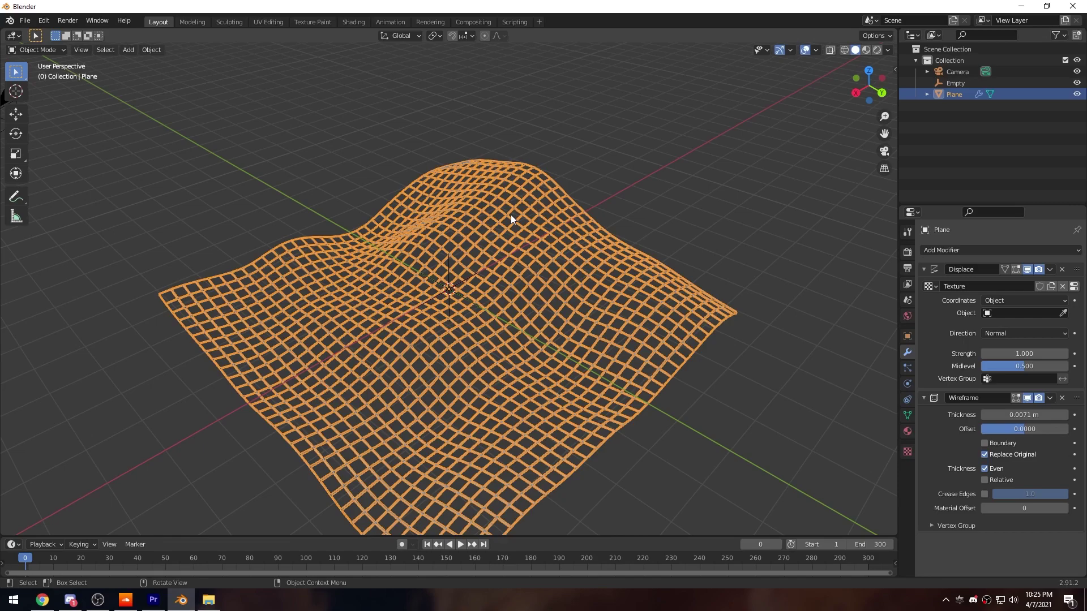
pyautogui.moveTo(485, 266); pyautogui.dragTo(470, 345, button='middle')
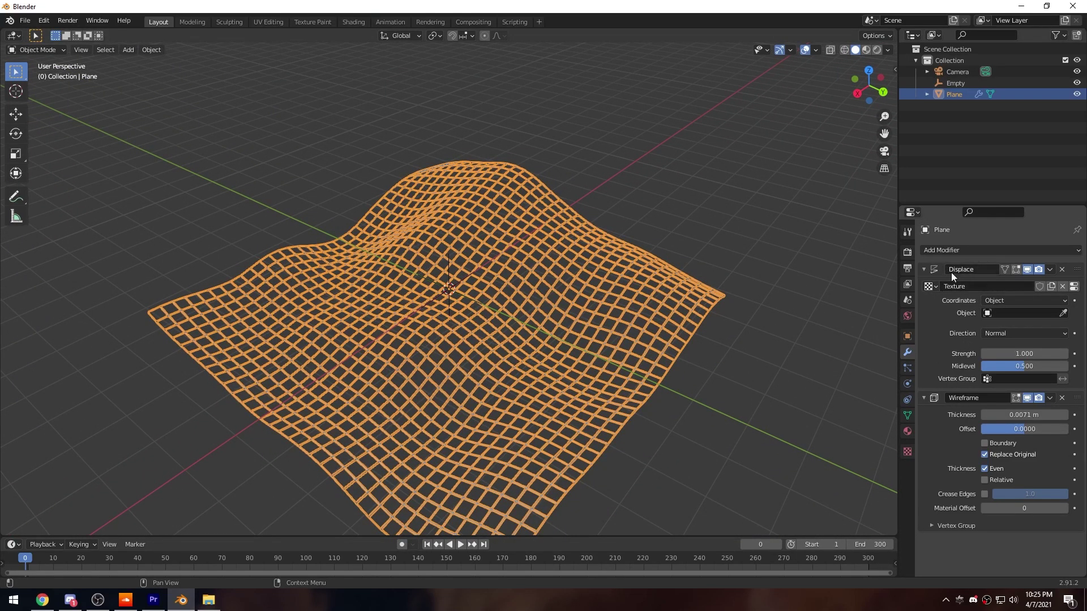
pyautogui.click(445, 273)
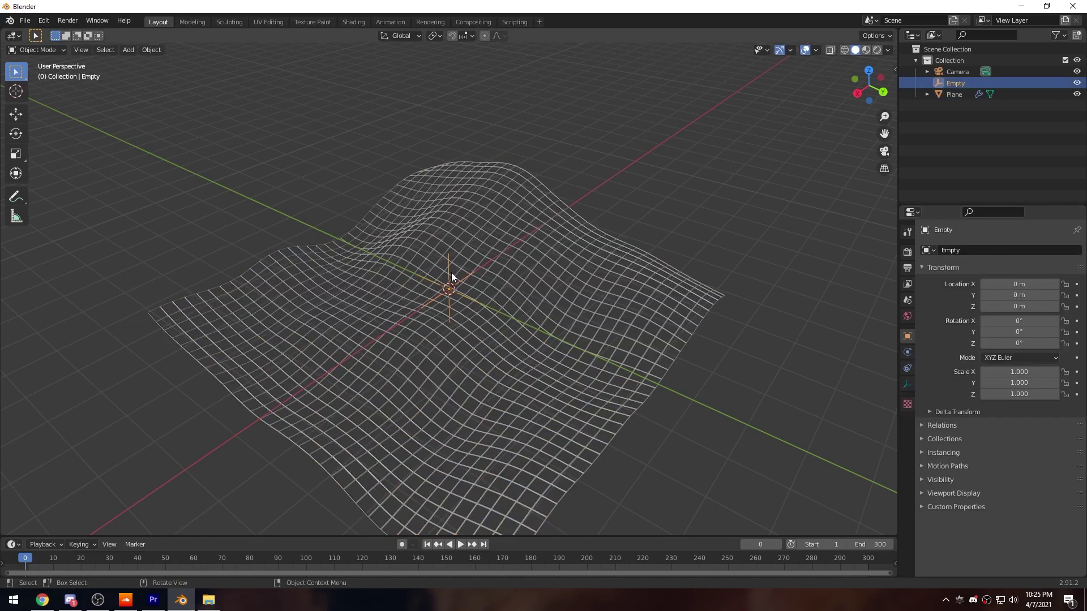
pyautogui.click(450, 271)
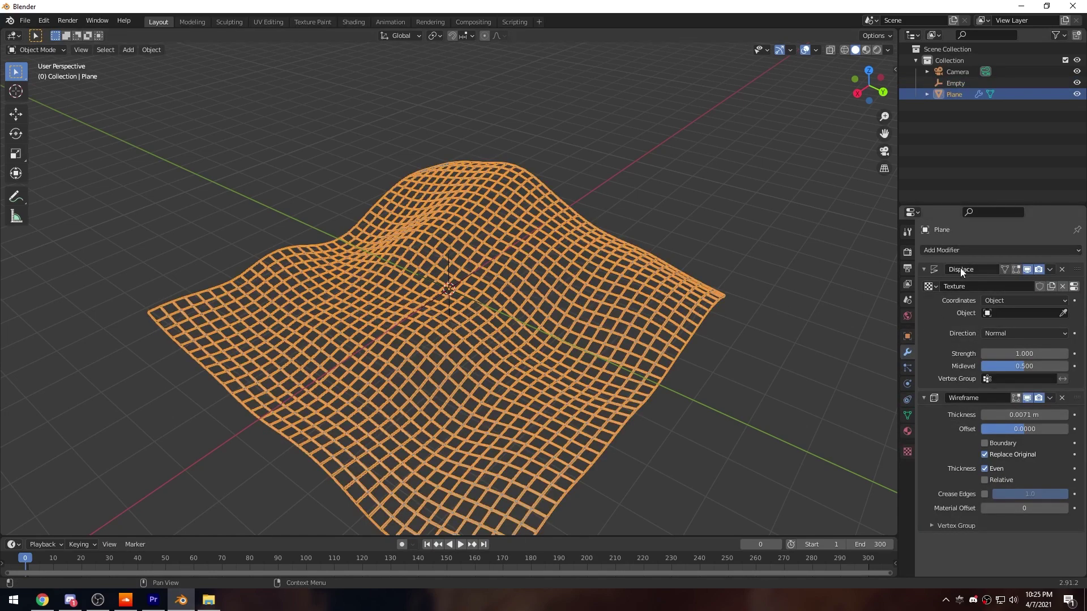
pyautogui.click(997, 300)
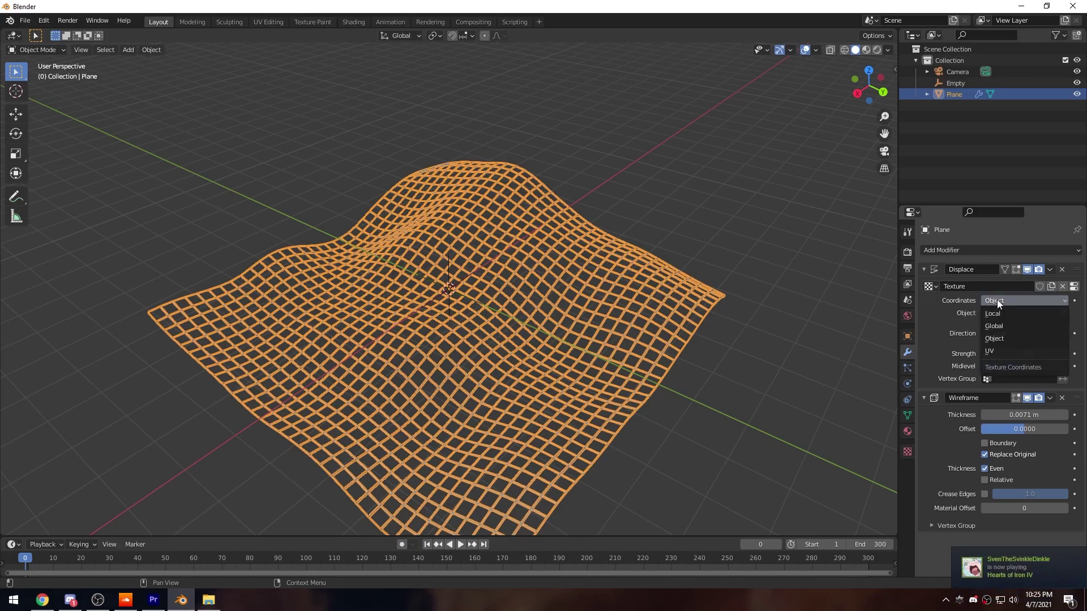
pyautogui.click(1001, 340)
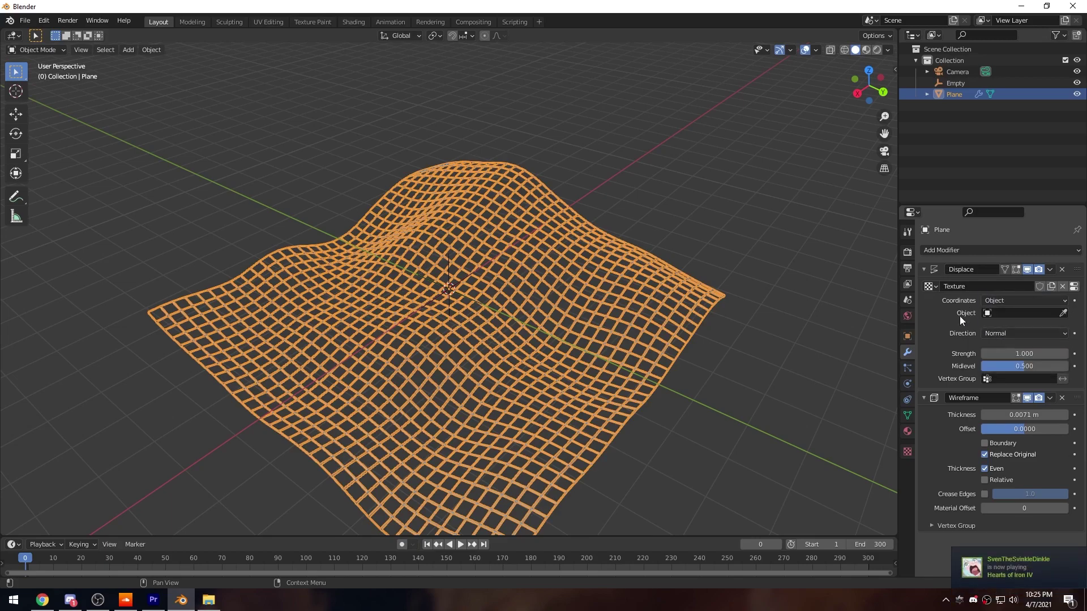
pyautogui.click(1023, 314)
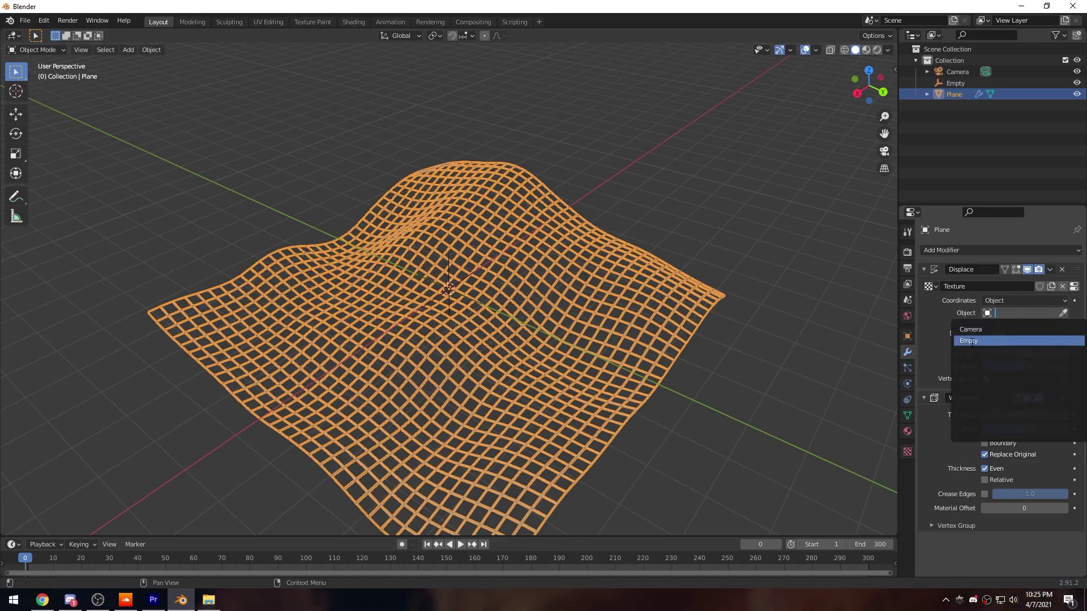
pyautogui.click(969, 341)
pyautogui.moveTo(844, 289); pyautogui.dragTo(681, 191, button='middle')
# Set the Empty's X, Y and Z scale to 5, matching the scale of the plane.
pyautogui.click(511, 288)
pyautogui.moveTo(511, 288)
pyautogui.mouseDown(button='middle')
pyautogui.moveTo(637, 289)
pyautogui.moveTo(523, 304)
pyautogui.mouseUp(button='middle')
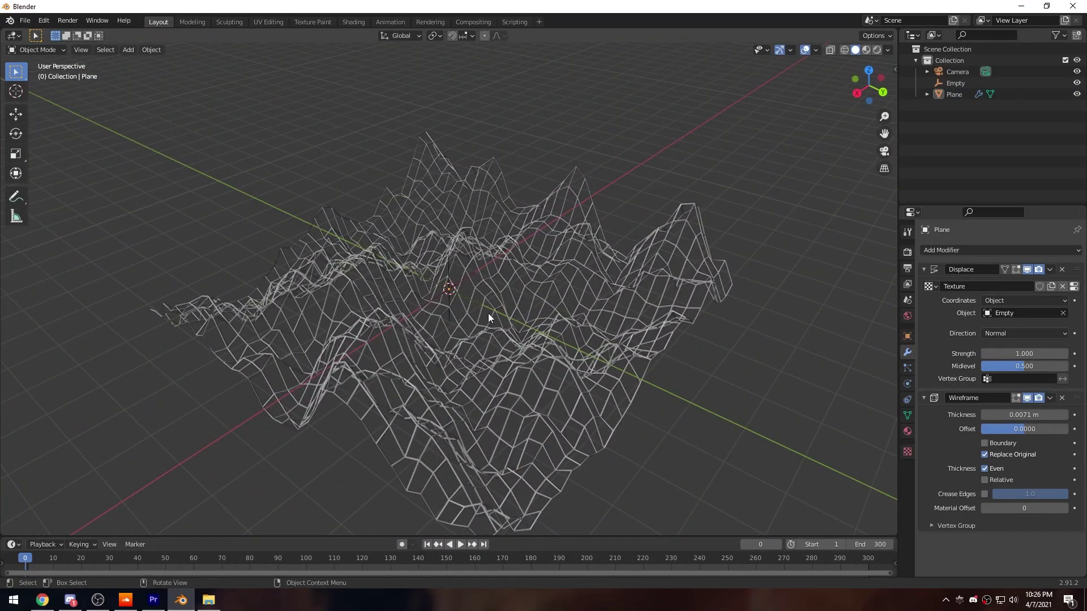
pyautogui.click(448, 270)
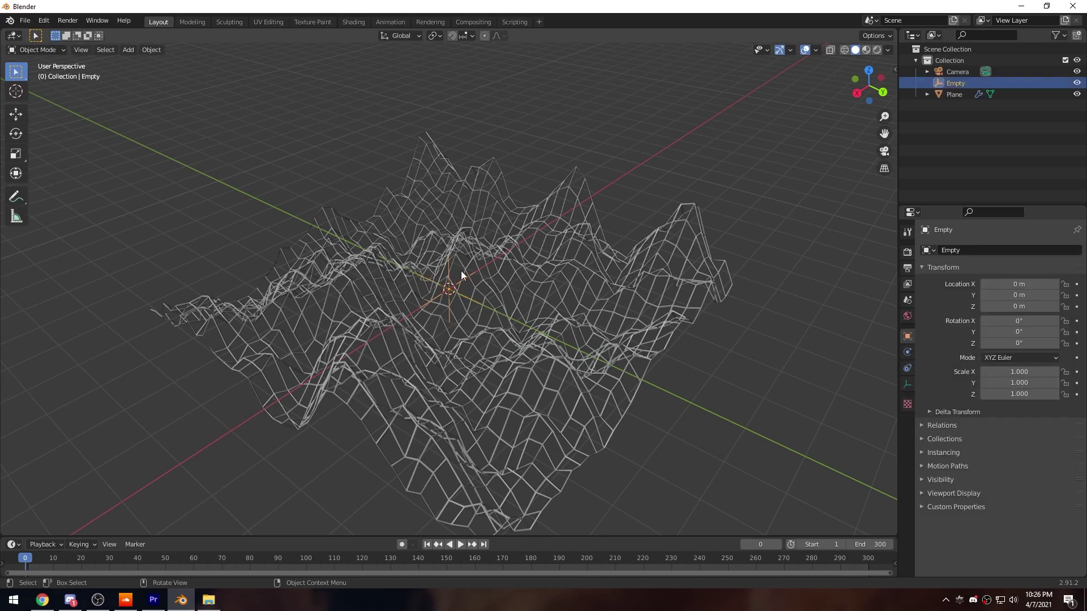
pyautogui.click(954, 94)
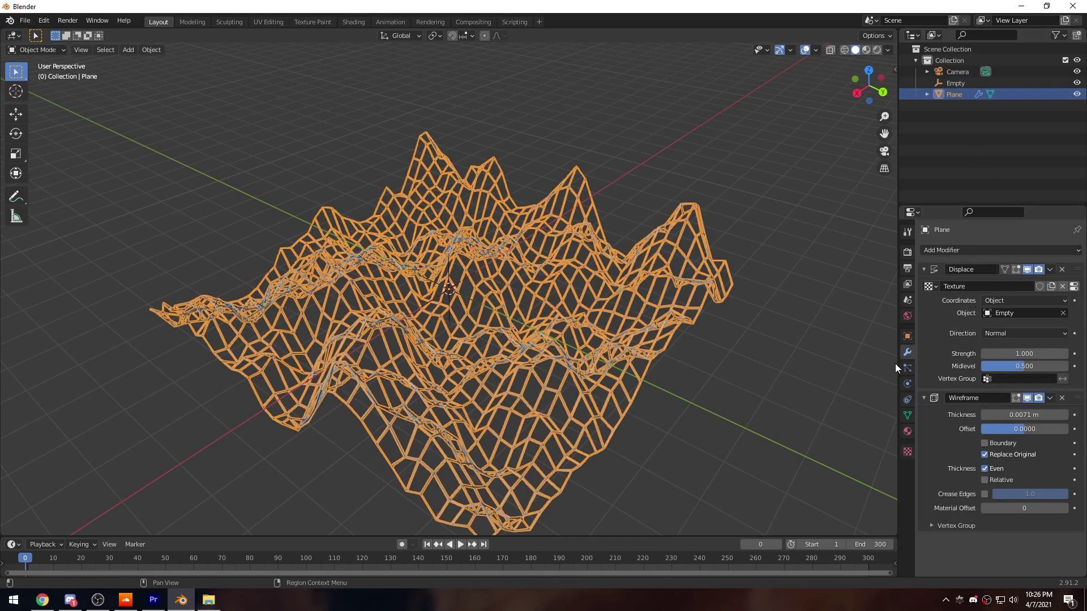
pyautogui.click(908, 336)
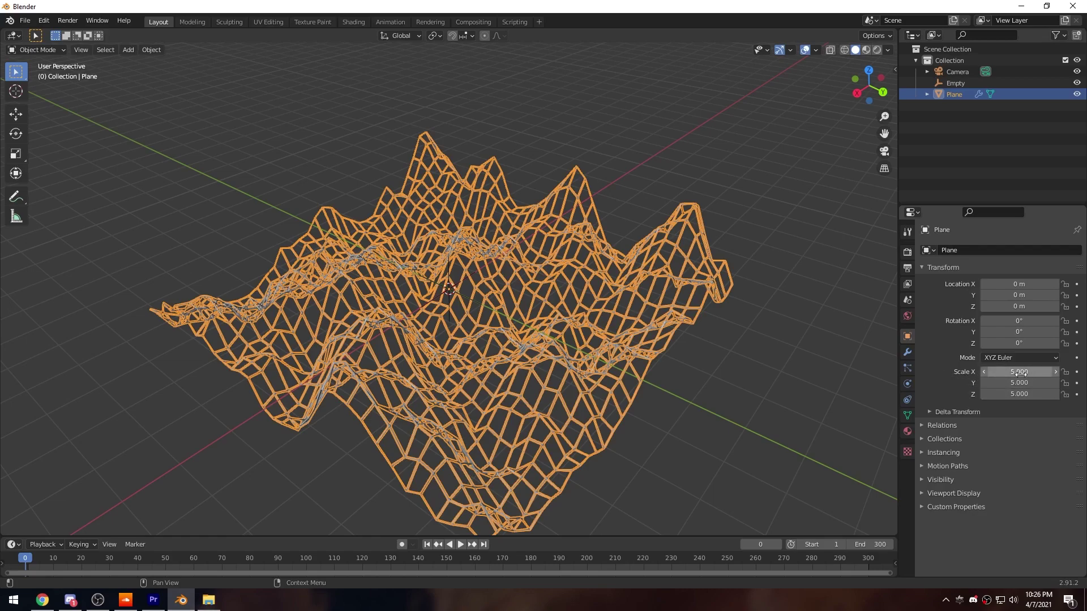
pyautogui.click(965, 82)
pyautogui.moveTo(1019, 372); pyautogui.dragTo(1026, 395)
pyautogui.write('5')
pyautogui.press('Return')
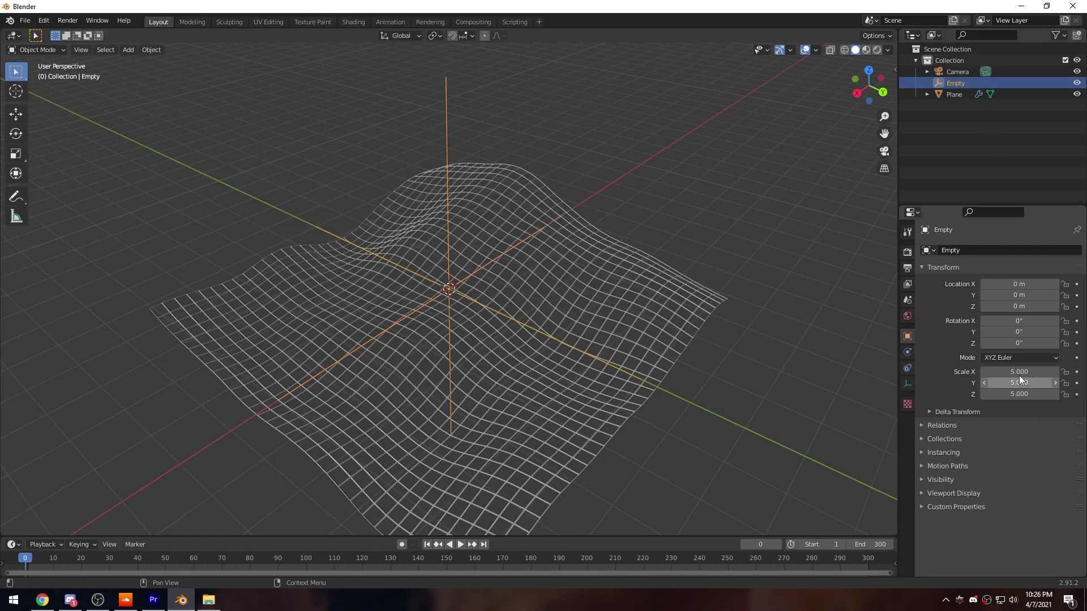
# Try rotating the Empty freely at the center of the wireframe plane and cancel the rotation.
pyautogui.click(742, 274)
pyautogui.moveTo(742, 274); pyautogui.dragTo(695, 328, button='middle')
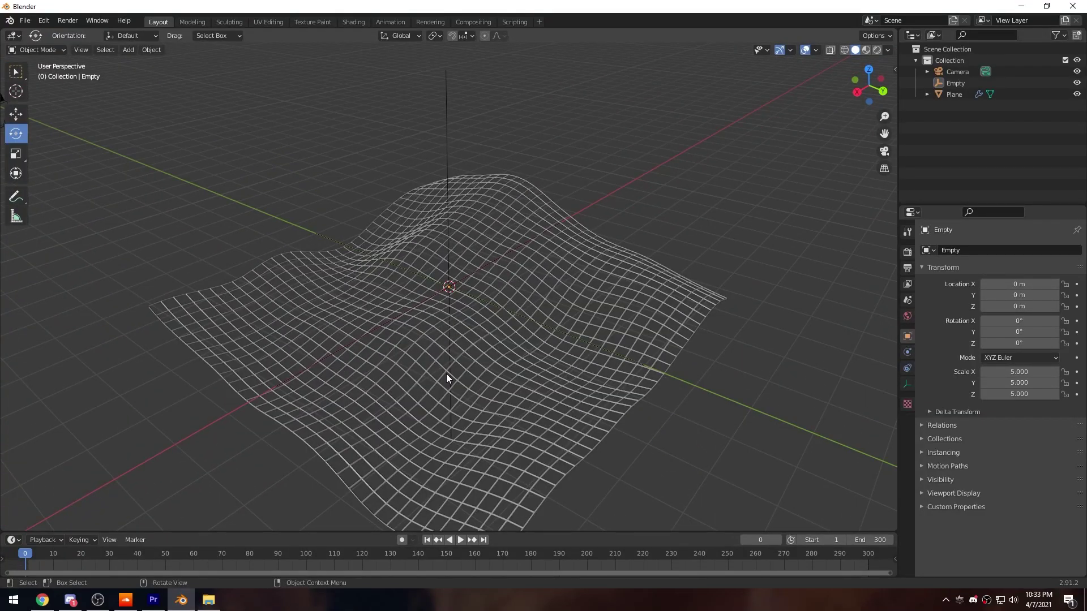
pyautogui.moveTo(547, 367); pyautogui.dragTo(453, 191, button='middle')
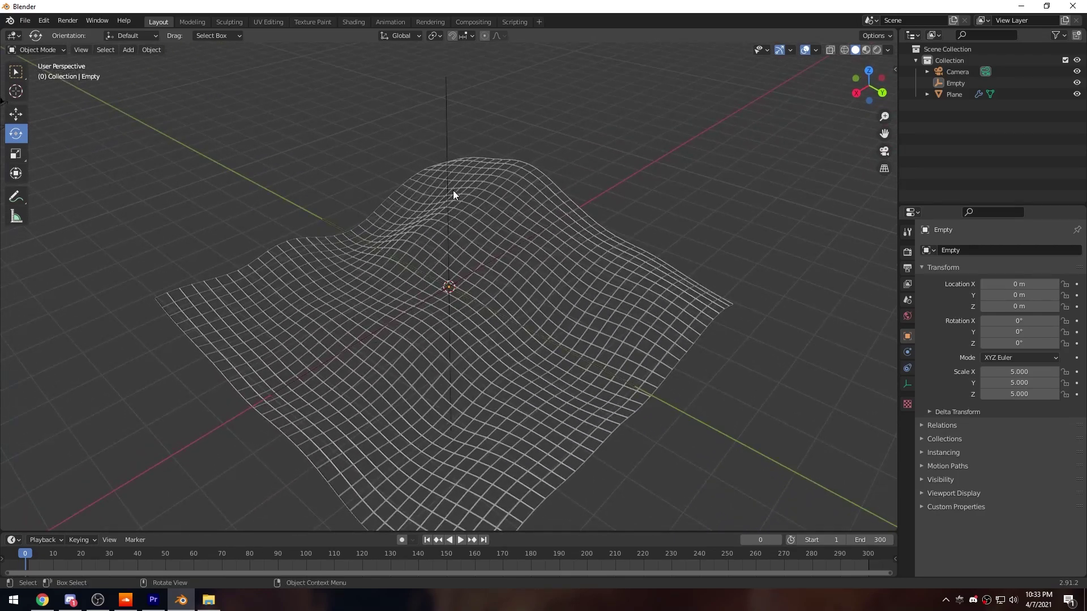
pyautogui.click(446, 187)
pyautogui.moveTo(453, 282); pyautogui.dragTo(323, 221)
pyautogui.press('Escape')
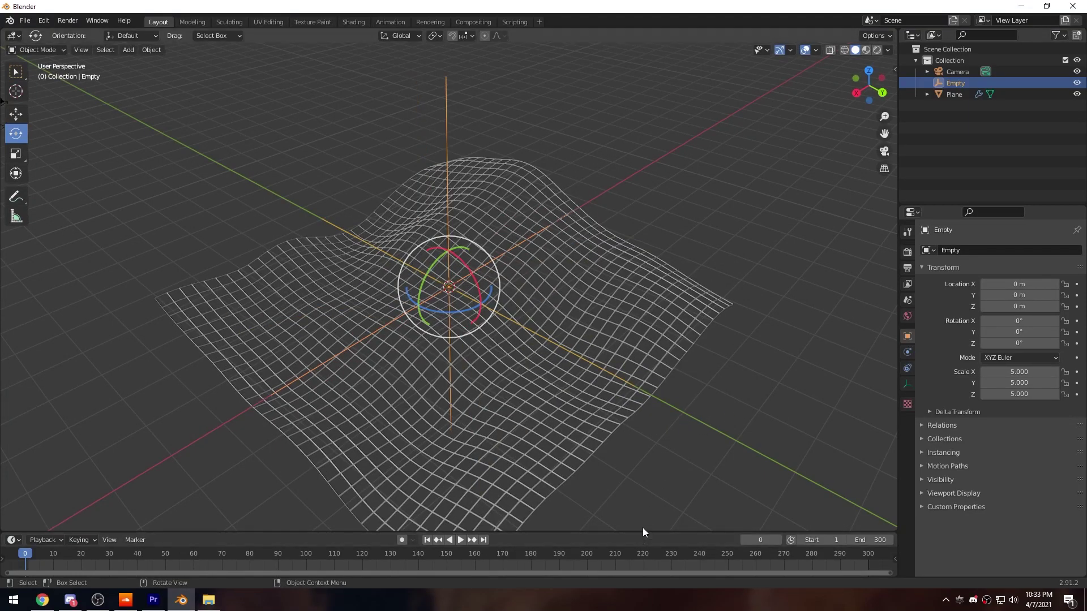
# Enlarge the timeline and keyframe the Empty's rotation at frame 0 with all axes at 0°.
pyautogui.moveTo(644, 533); pyautogui.dragTo(652, 464)
pyautogui.click(454, 135)
pyautogui.click(447, 112)
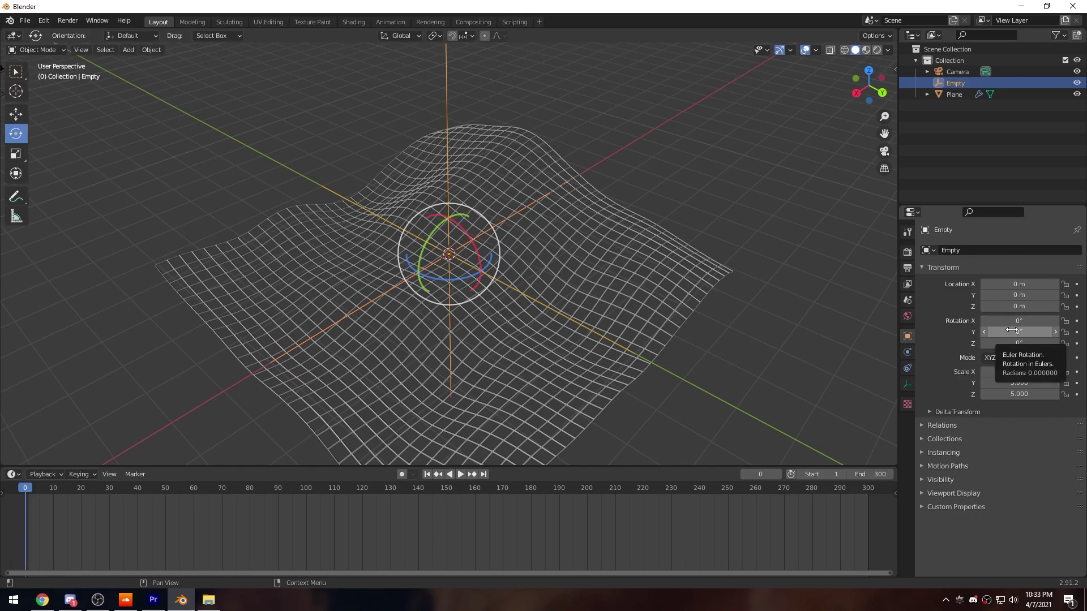
pyautogui.press('i')
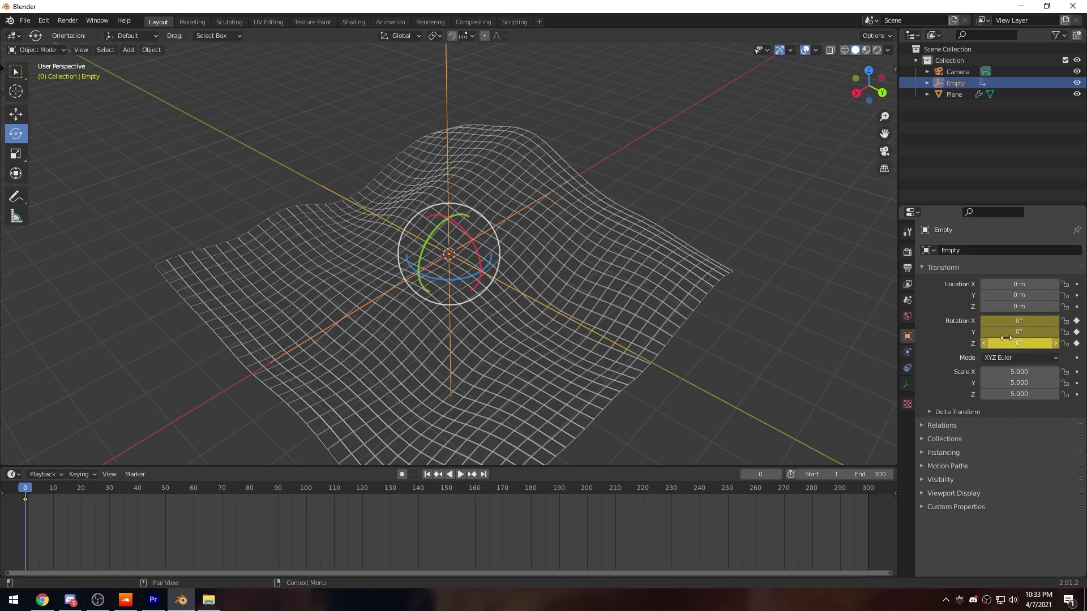
# At frame 300, set the Empty's X and Y rotation to 360° and keyframe its rotation.
pyautogui.click(35, 500)
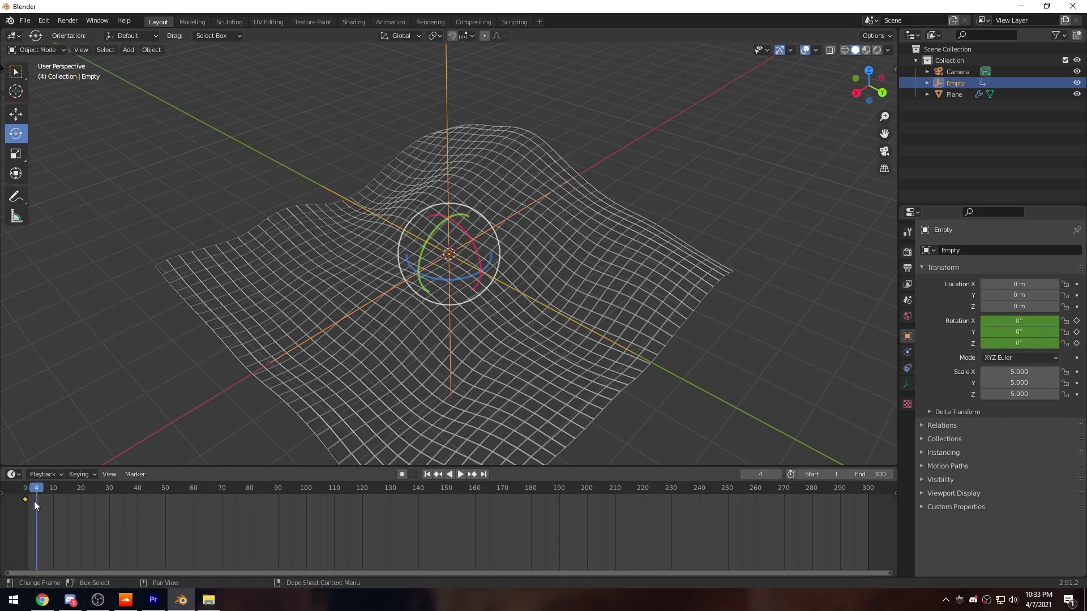
pyautogui.moveTo(38, 495); pyautogui.dragTo(25, 495)
pyautogui.press('space')
pyautogui.moveTo(275, 498); pyautogui.dragTo(869, 522)
pyautogui.press('space')
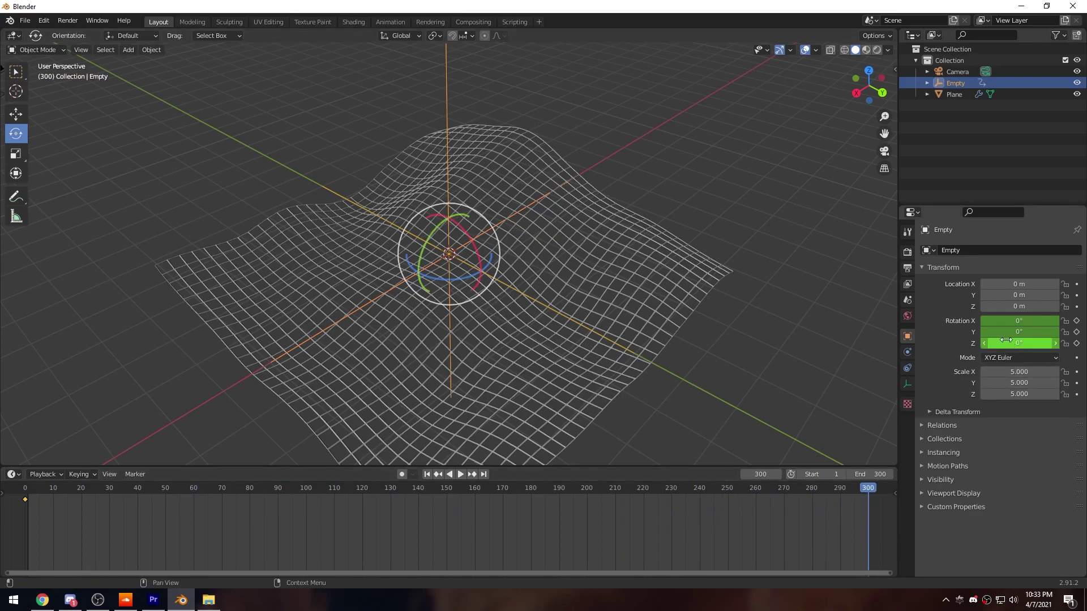
pyautogui.moveTo(1027, 320)
pyautogui.mouseDown()
pyautogui.moveTo(1027, 333)
pyautogui.moveTo(1026, 320)
pyautogui.mouseUp()
pyautogui.write('360')
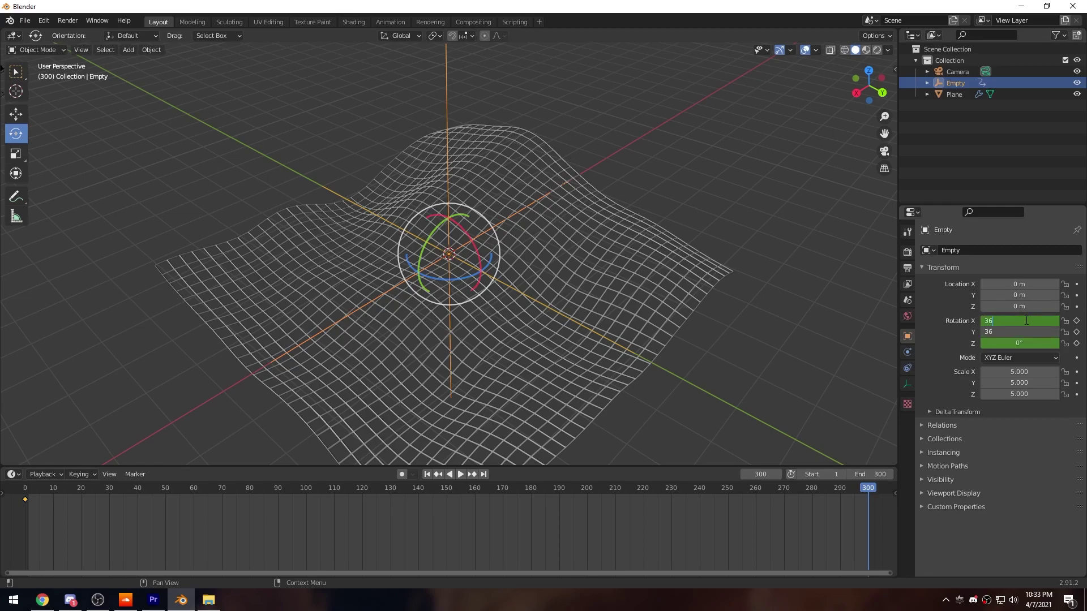
pyautogui.press('Return')
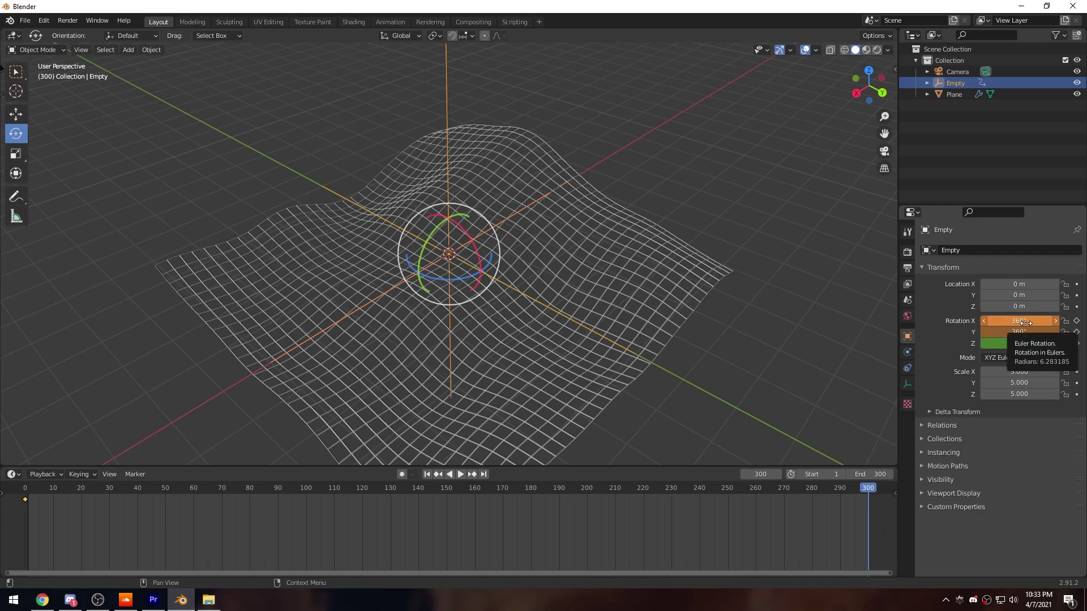
pyautogui.press('i')
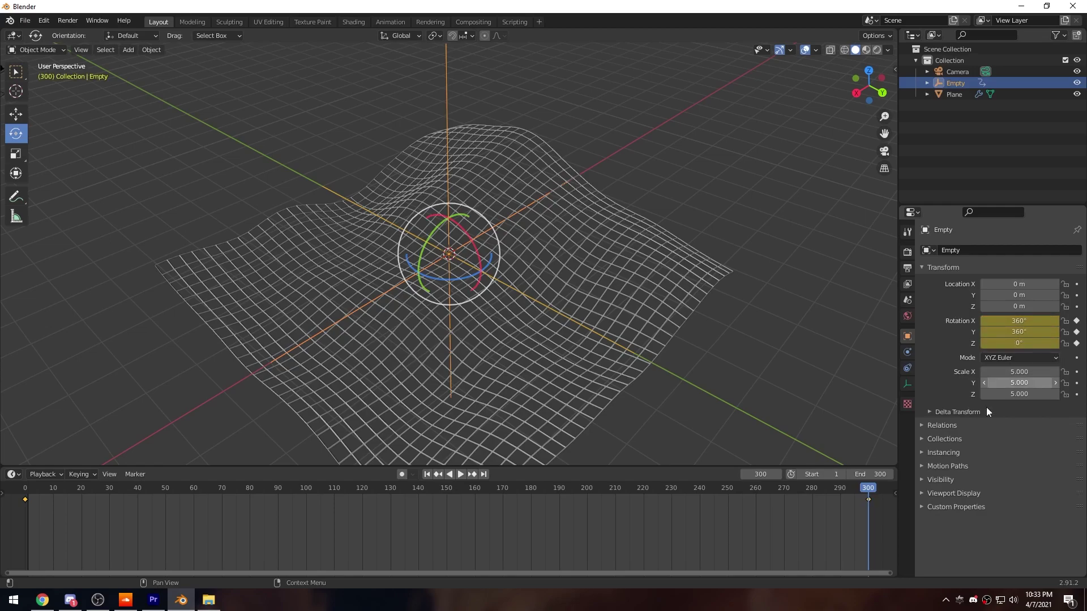
# Return to the start of the frame range and play back the Empty's rotation animation.
pyautogui.moveTo(874, 487); pyautogui.dragTo(848, 488)
pyautogui.click(865, 500)
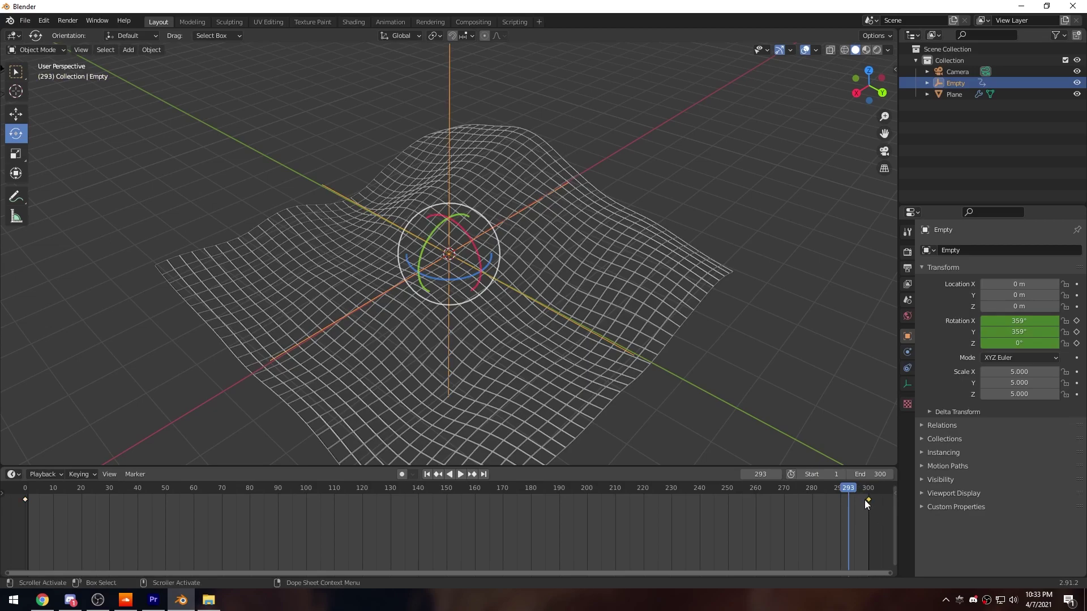
pyautogui.click(864, 515)
pyautogui.moveTo(857, 490); pyautogui.dragTo(417, 471)
pyautogui.click(427, 475)
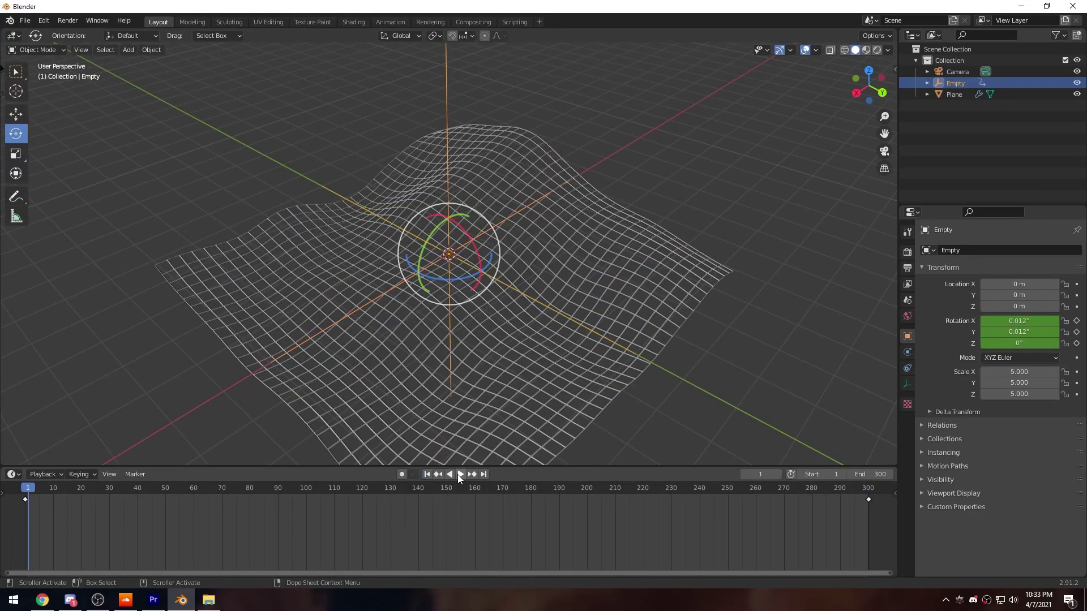
pyautogui.click(458, 475)
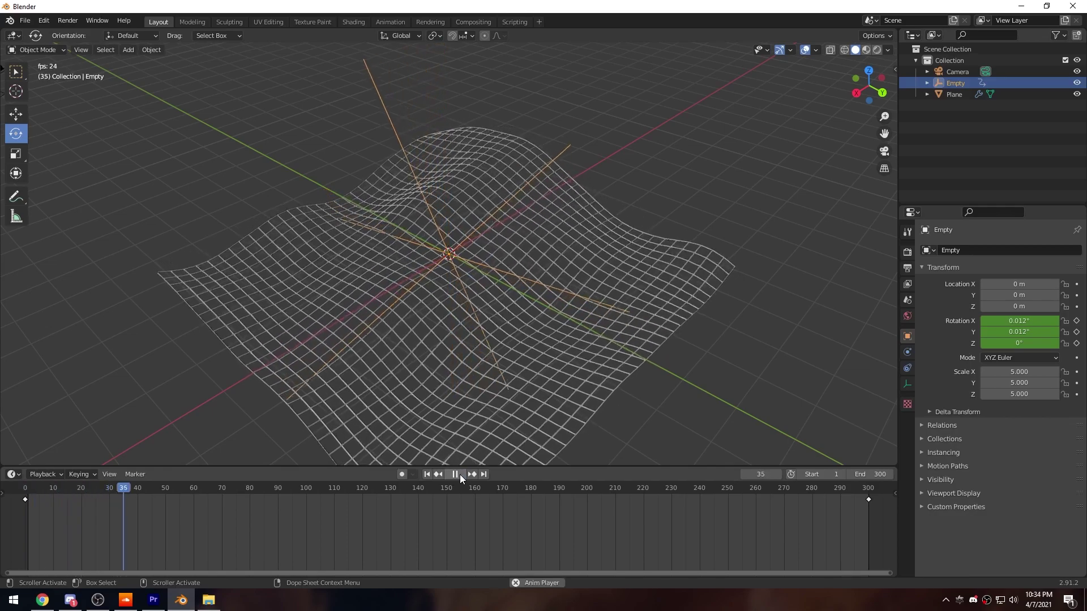
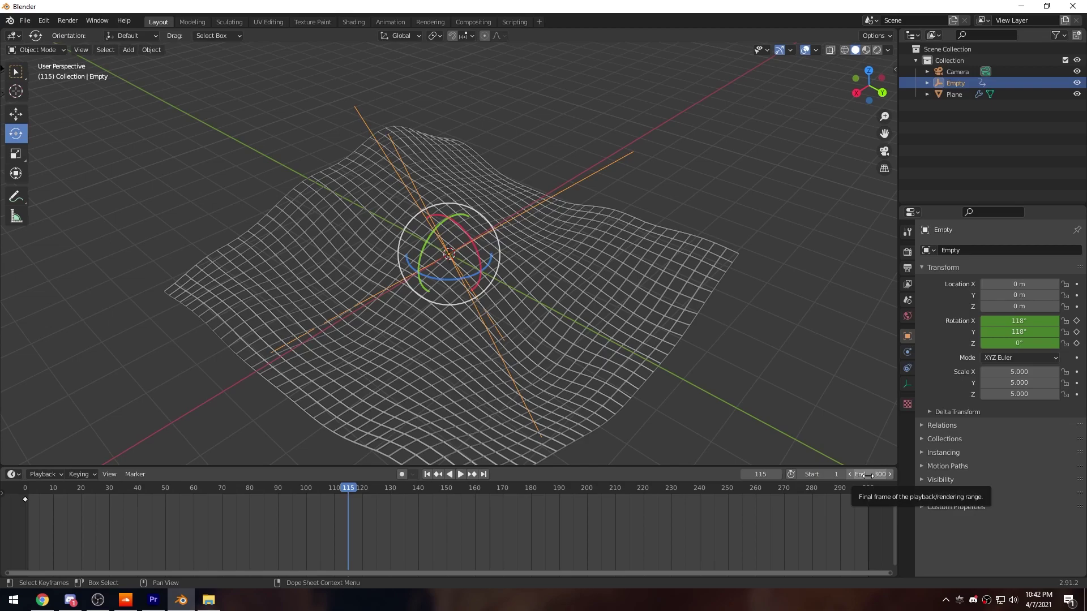
# Try an animation end frame of 30*8 and replace it with 60*5, giving 300 frames.
pyautogui.click(869, 476)
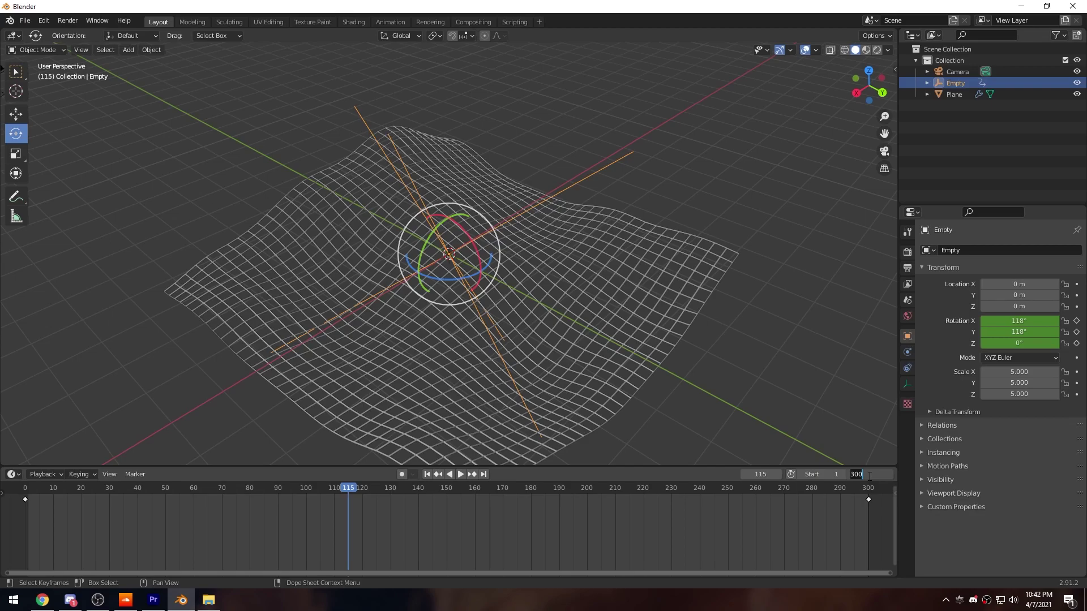
pyautogui.write('30*8')
pyautogui.press('Return')
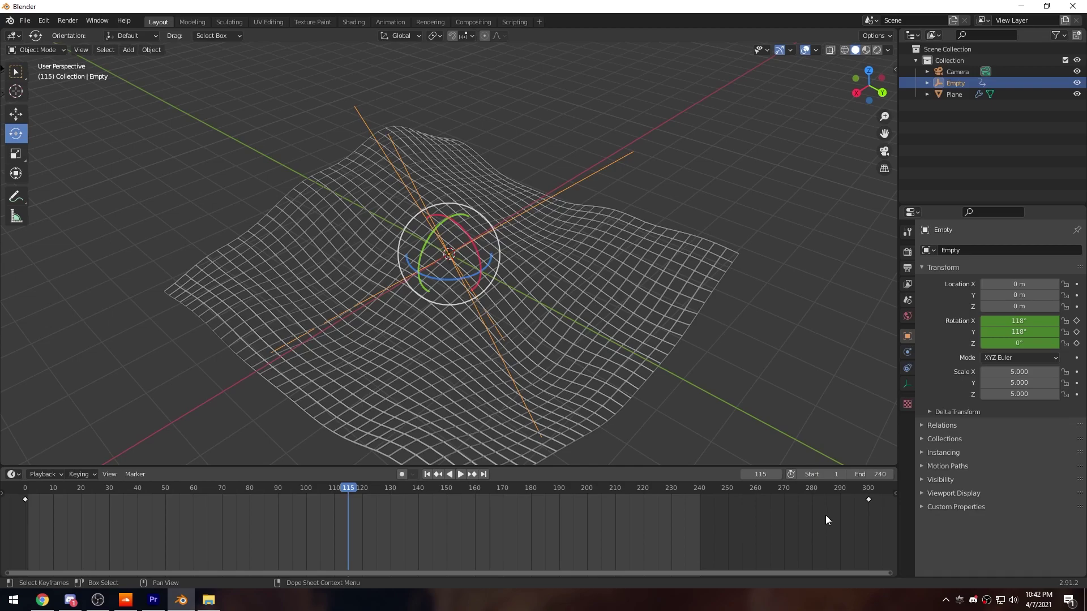
pyautogui.click(872, 475)
pyautogui.write('60*5')
pyautogui.press('Return')
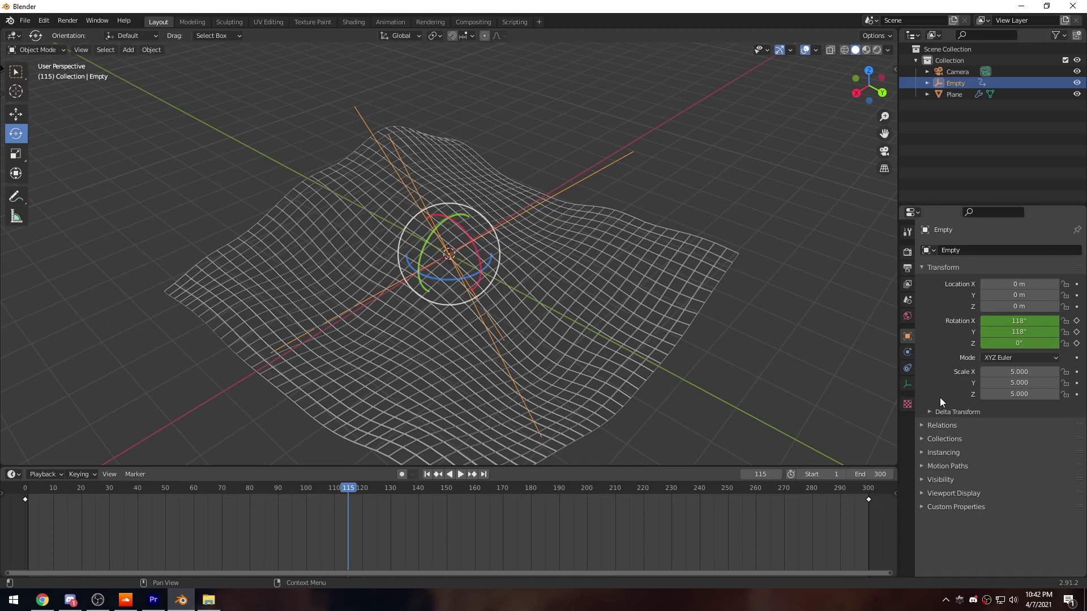
# Set the scene's output frame rate to 60 fps.
pyautogui.click(907, 272)
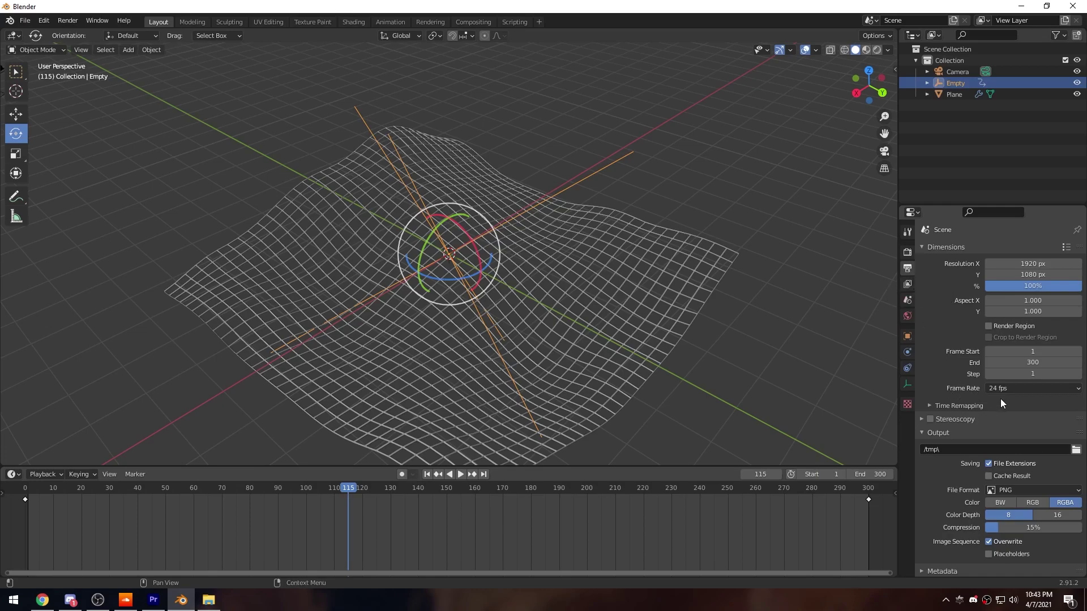
pyautogui.click(866, 475)
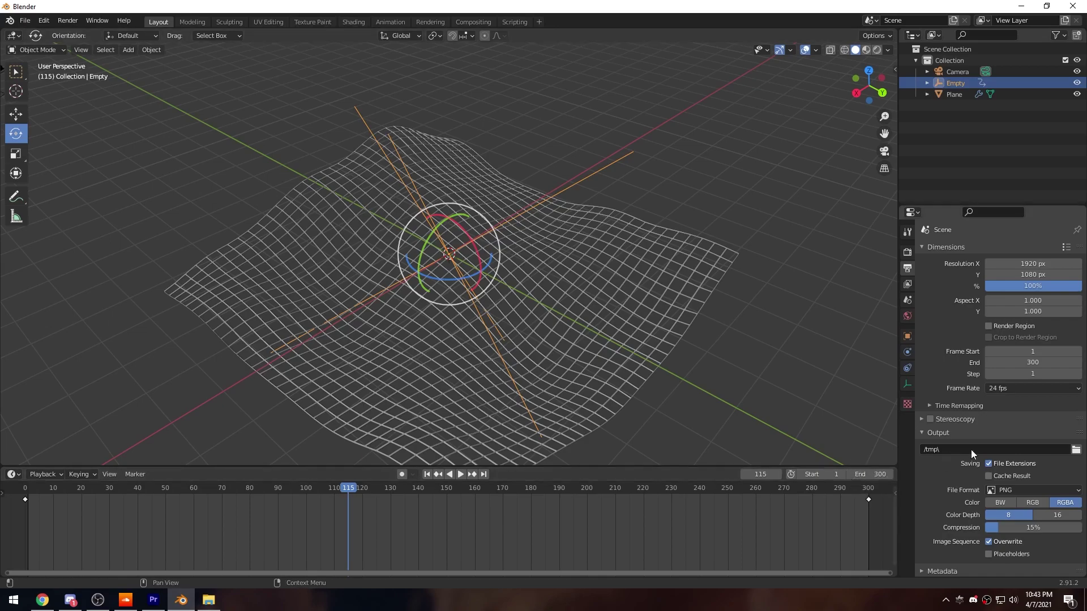
pyautogui.click(1017, 388)
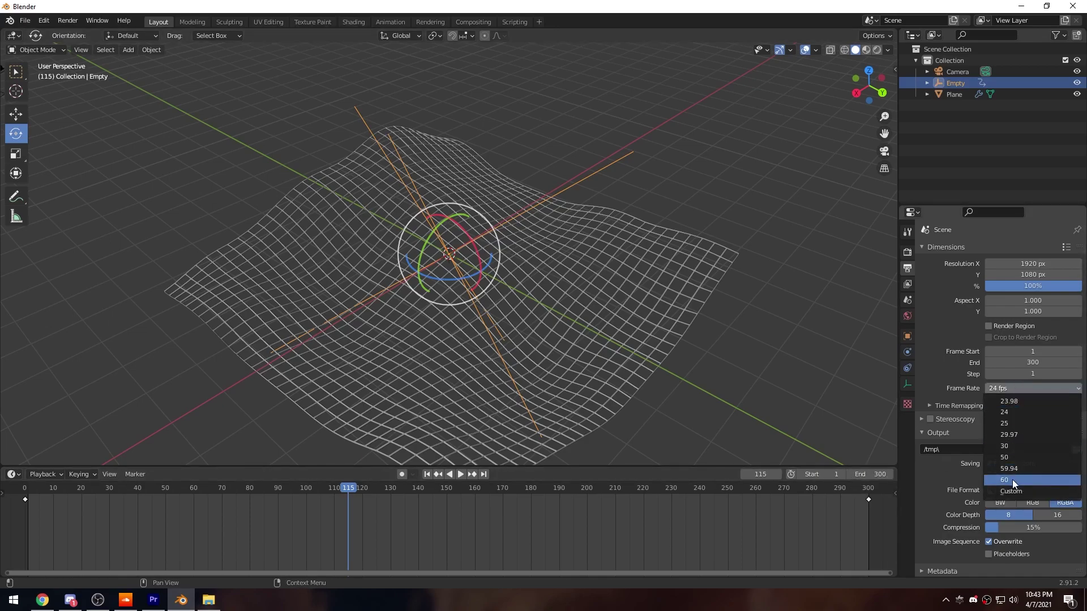
pyautogui.click(1012, 480)
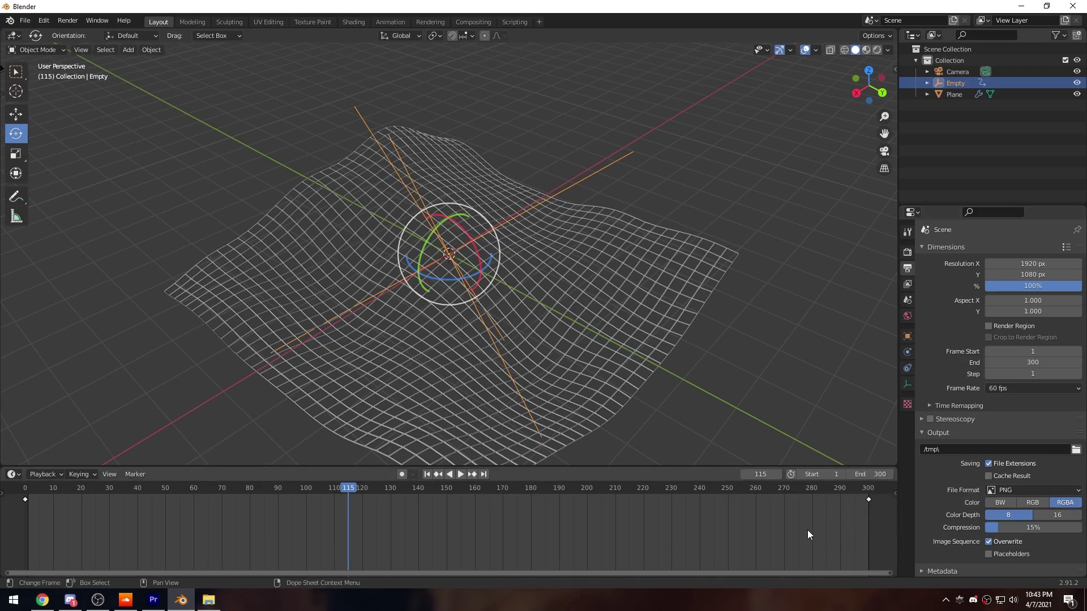
# Play the animation from frame 0 at 60 fps and examine the wave's speed near the first and last keyframes.
pyautogui.moveTo(347, 492); pyautogui.dragTo(25, 490)
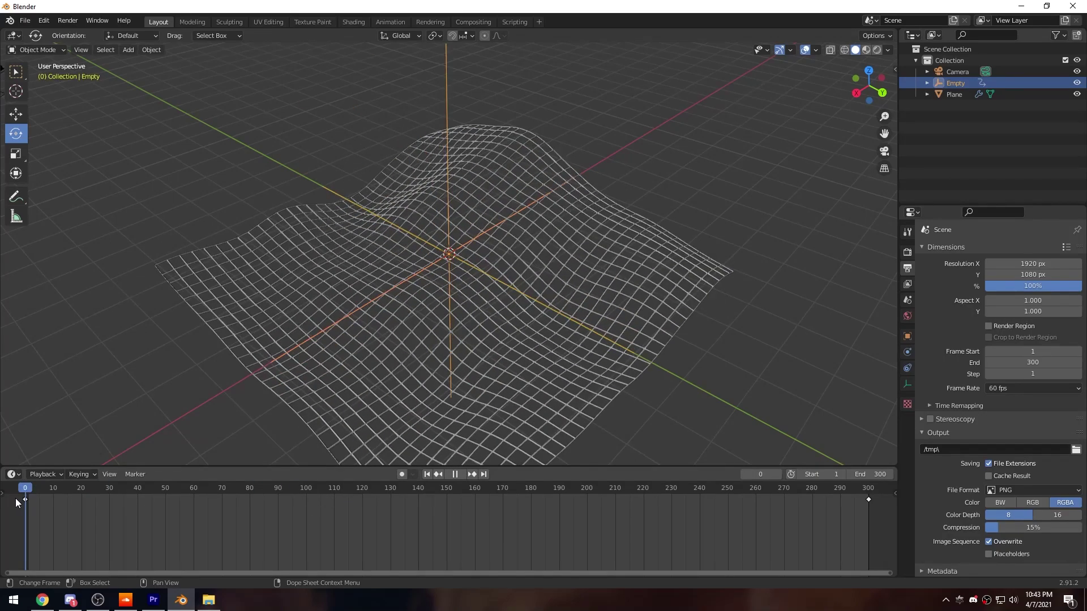
pyautogui.click(458, 475)
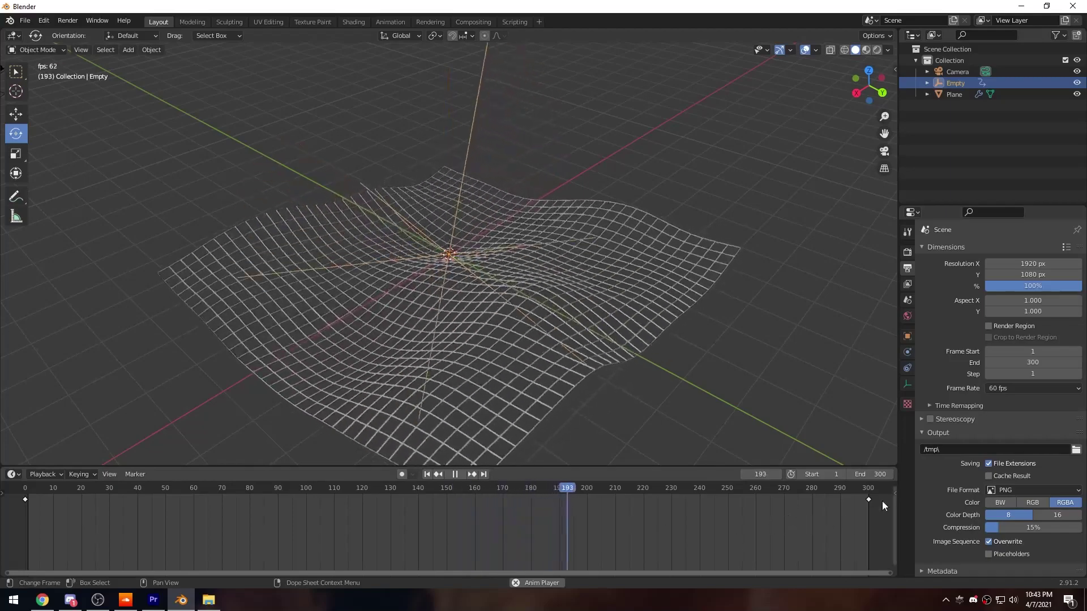
pyautogui.click(456, 474)
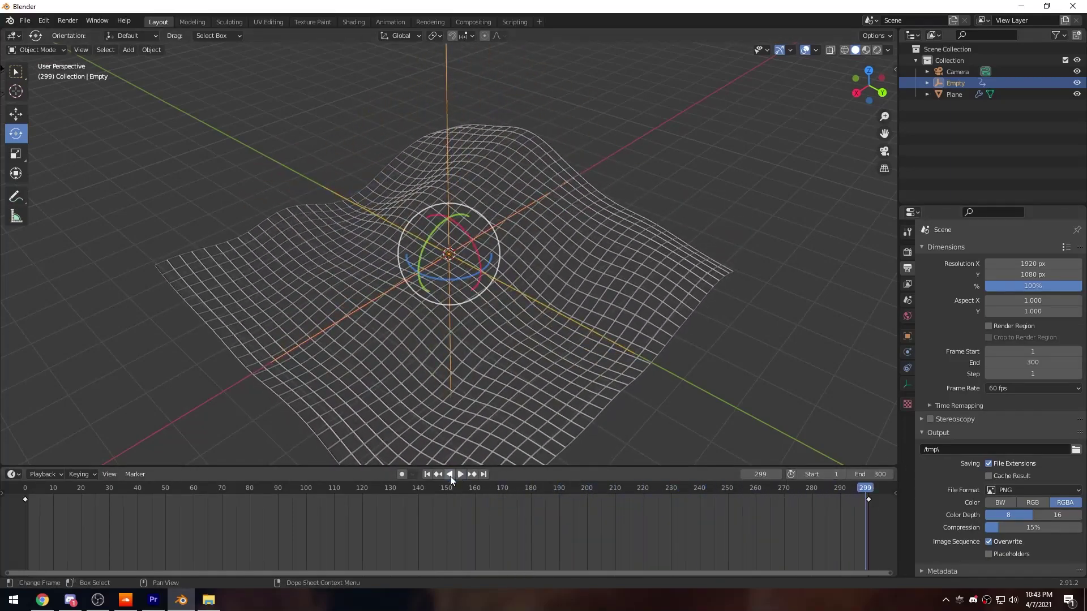
pyautogui.moveTo(449, 487); pyautogui.dragTo(20, 486)
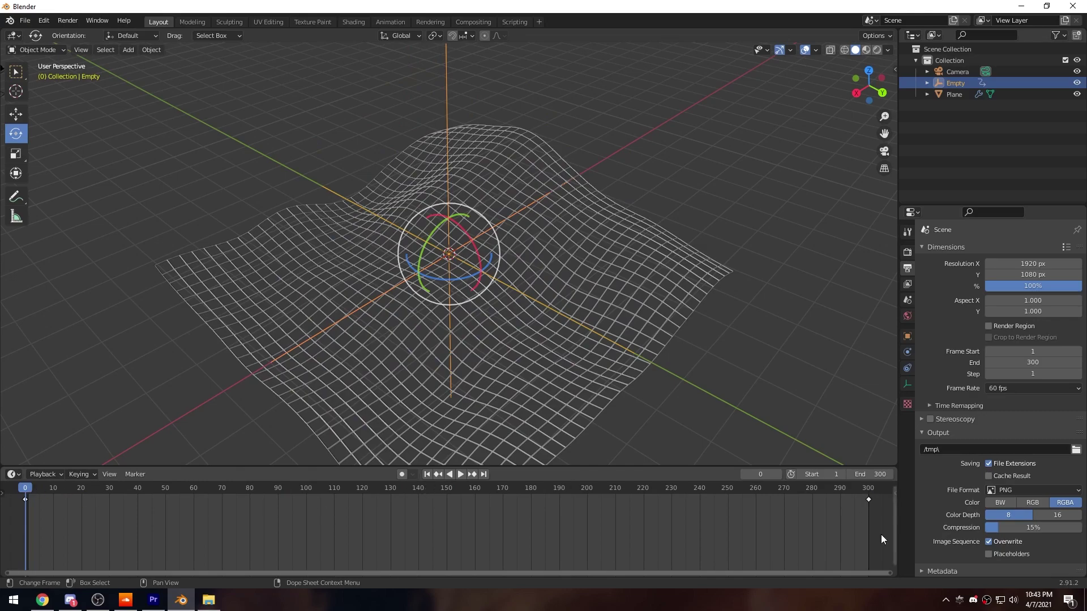
pyautogui.moveTo(873, 514); pyautogui.dragTo(66, 498)
pyautogui.click(460, 473)
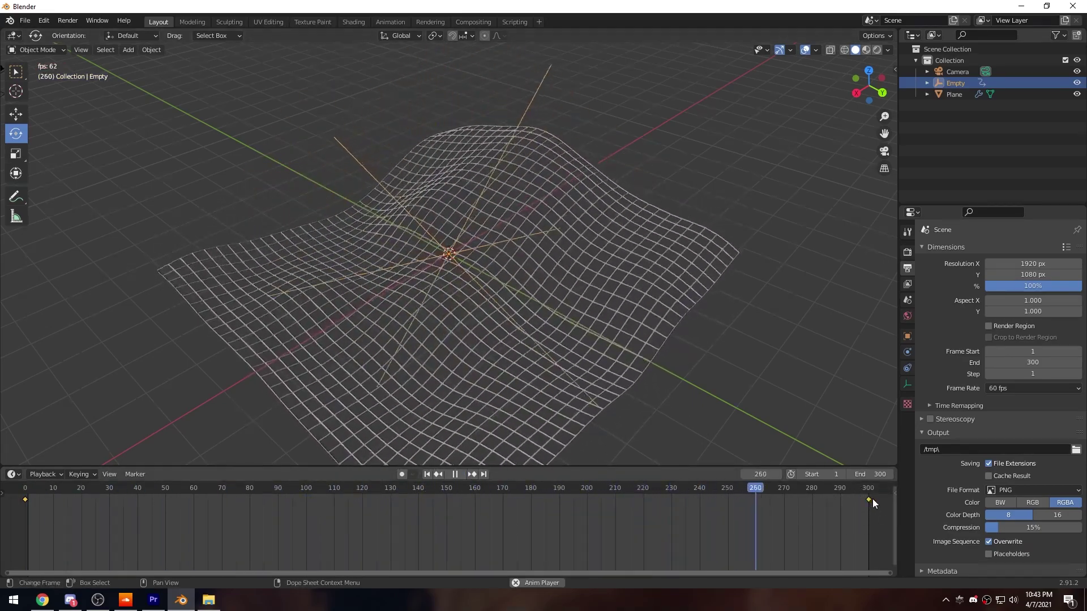
pyautogui.click(454, 474)
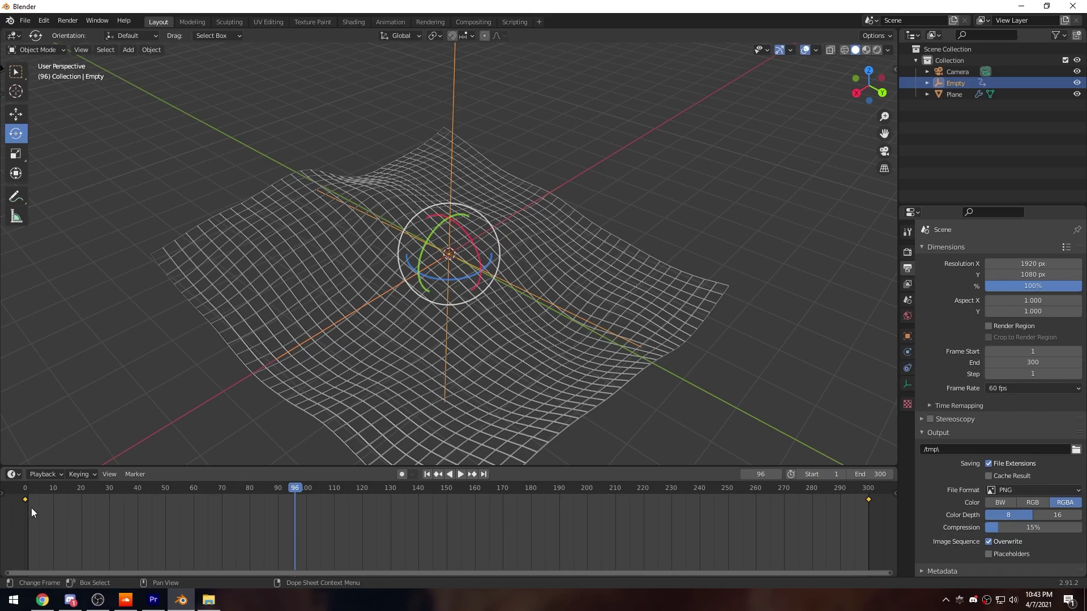
# Set the interpolation of both Empty rotation keyframes, at frames 0 and 300, to Linear.
pyautogui.moveTo(881, 511); pyautogui.dragTo(20, 512)
pyautogui.press('t')
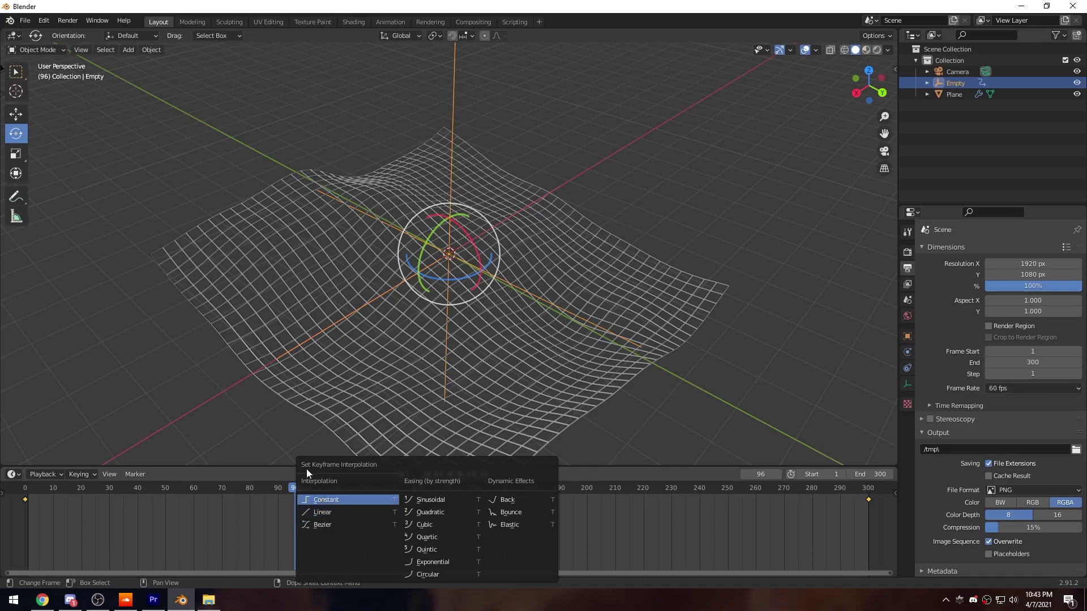
pyautogui.click(322, 514)
# Replay the linearly interpolated animation from frame 0 and examine how the wave motion loops.
pyautogui.moveTo(297, 490); pyautogui.dragTo(26, 488)
pyautogui.press('space')
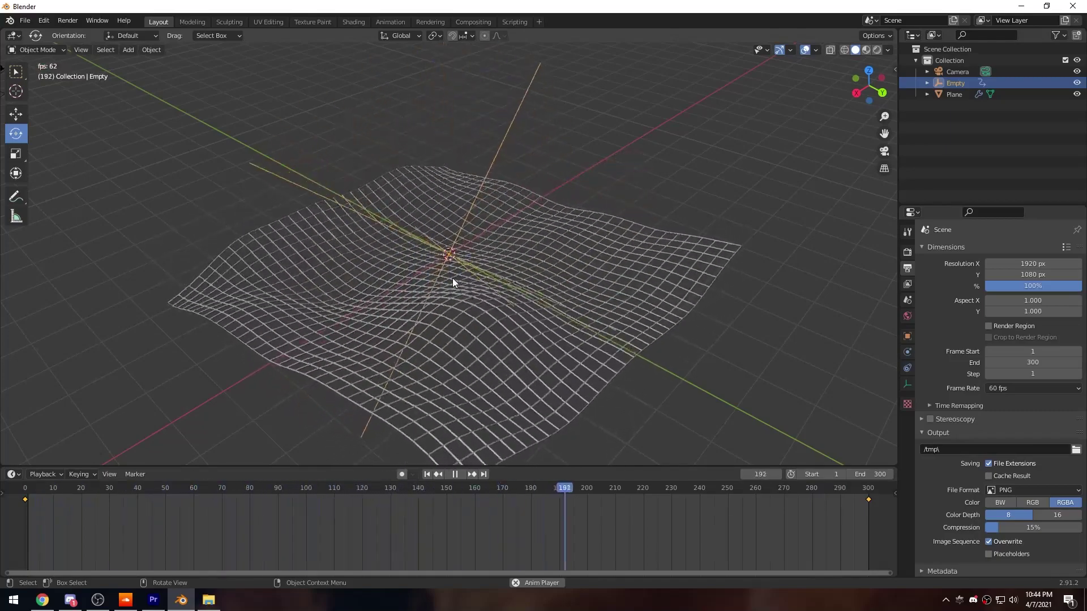
pyautogui.moveTo(453, 279); pyautogui.dragTo(475, 239, button='middle')
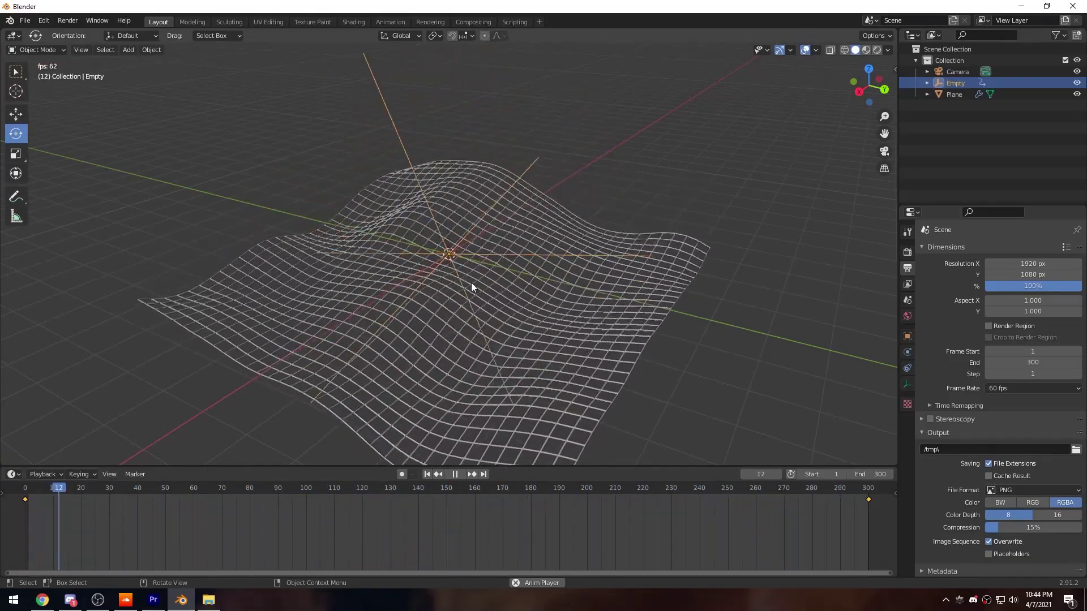
# Stop the playback, return to frame 0 and scale the Empty up to about 1.8 times its size.
pyautogui.press('space')
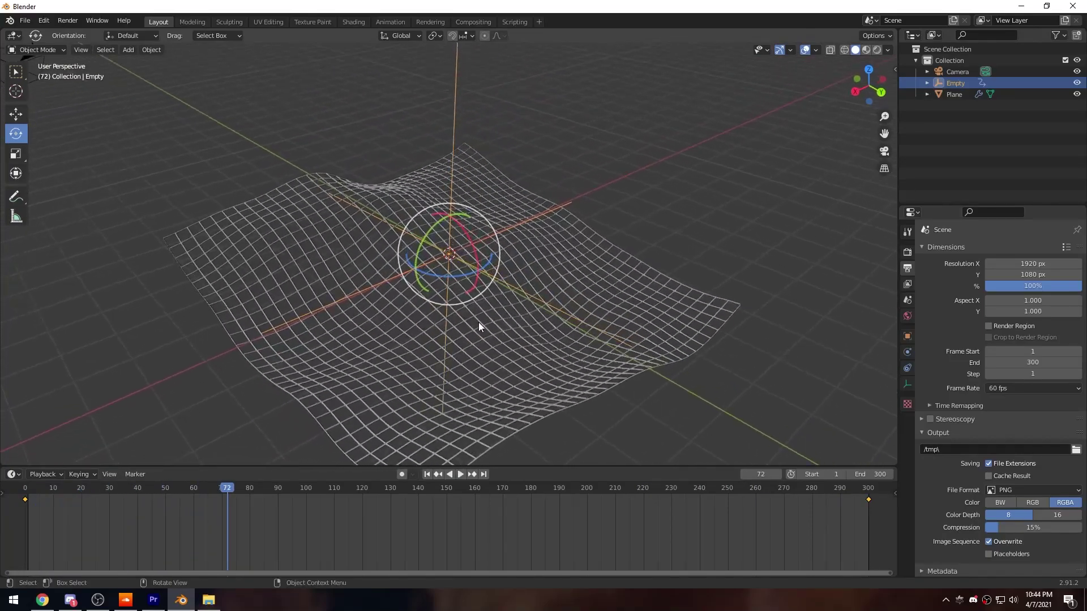
pyautogui.moveTo(214, 491); pyautogui.dragTo(26, 492)
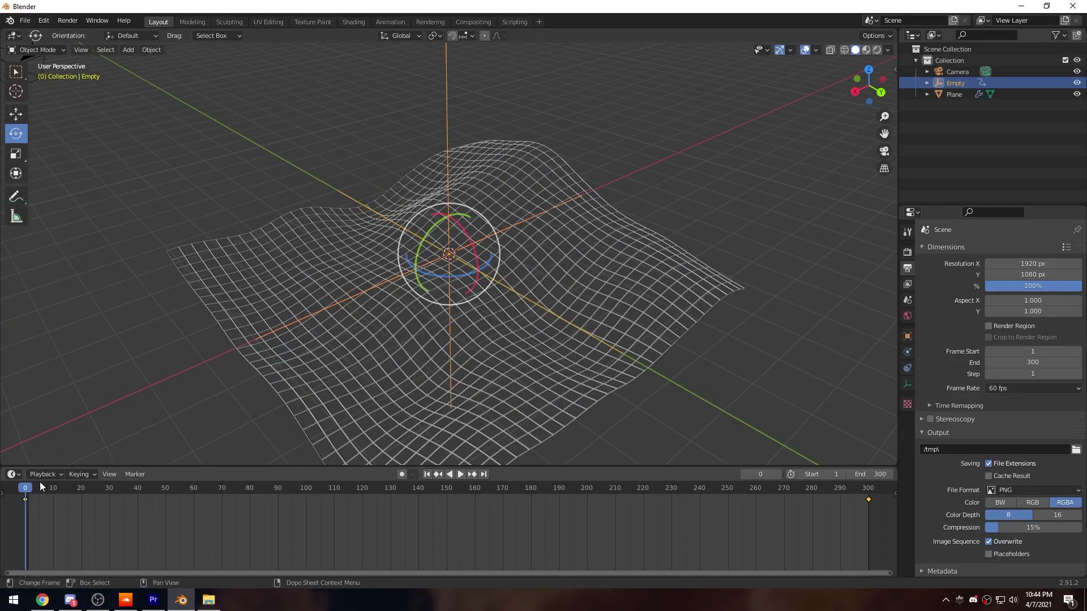
pyautogui.moveTo(454, 224); pyautogui.dragTo(517, 228, button='middle')
pyautogui.press('s')
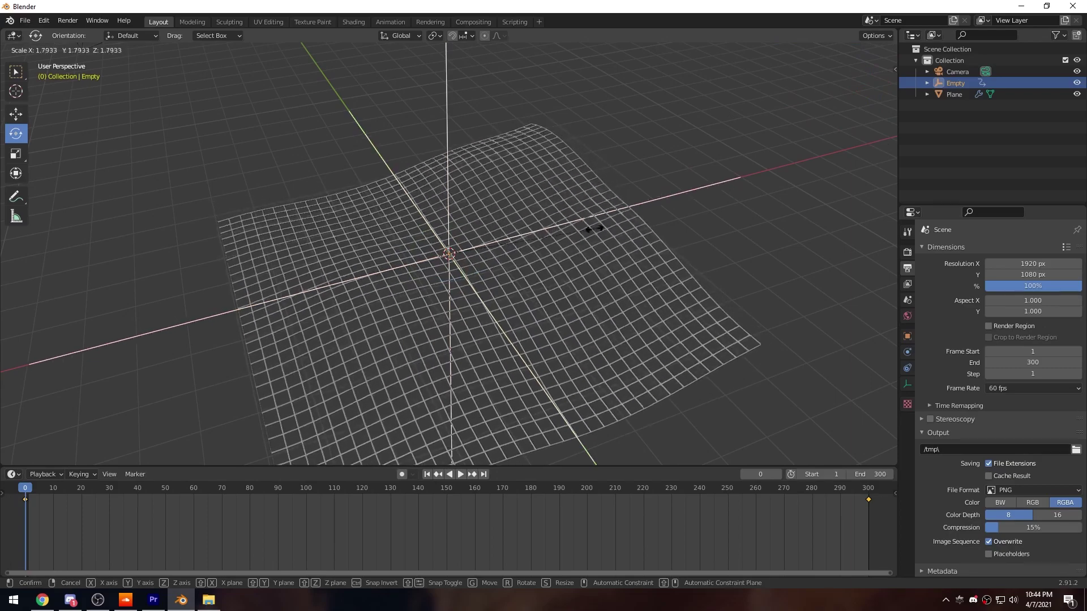
pyautogui.click(606, 232)
pyautogui.moveTo(599, 287); pyautogui.dragTo(698, 243, button='middle')
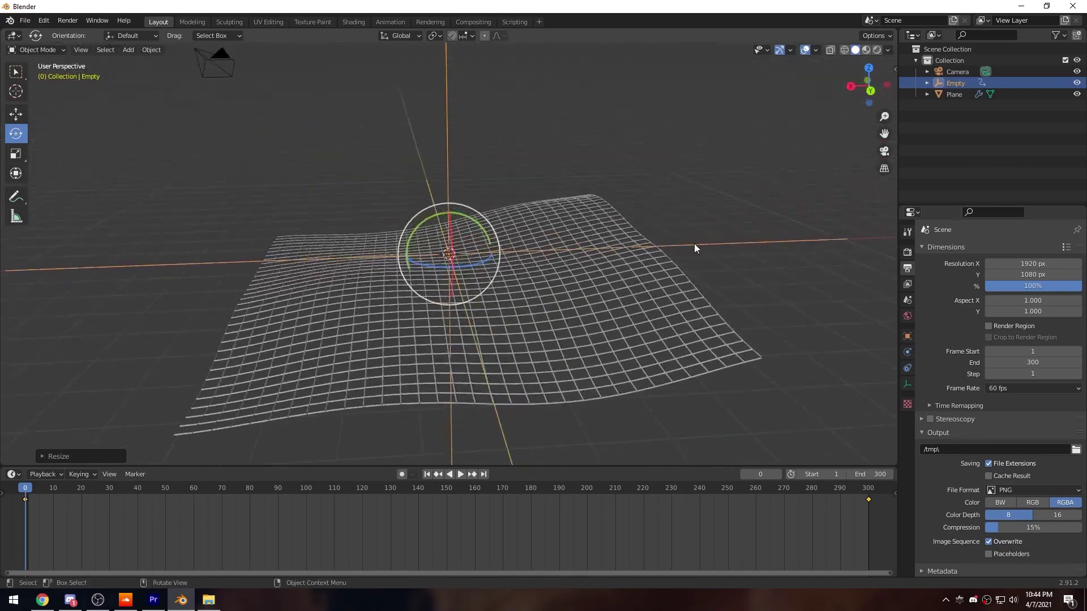
# Scale the Empty down to about 0.16 times, play the rougher terrain briefly and return to frame 1.
pyautogui.press('s')
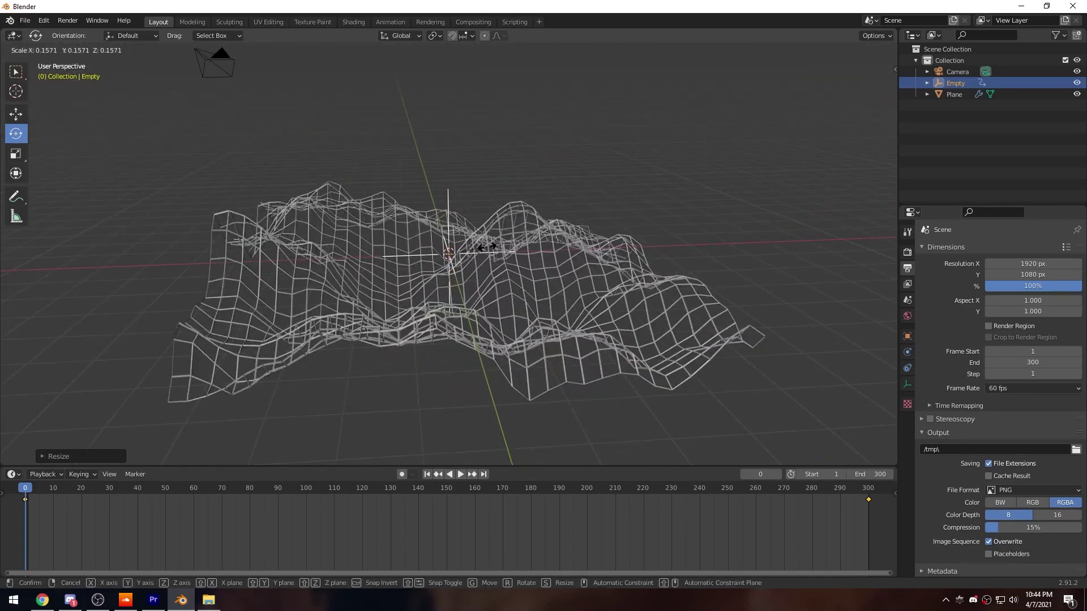
pyautogui.click(352, 295)
pyautogui.moveTo(352, 294); pyautogui.dragTo(373, 365, button='middle')
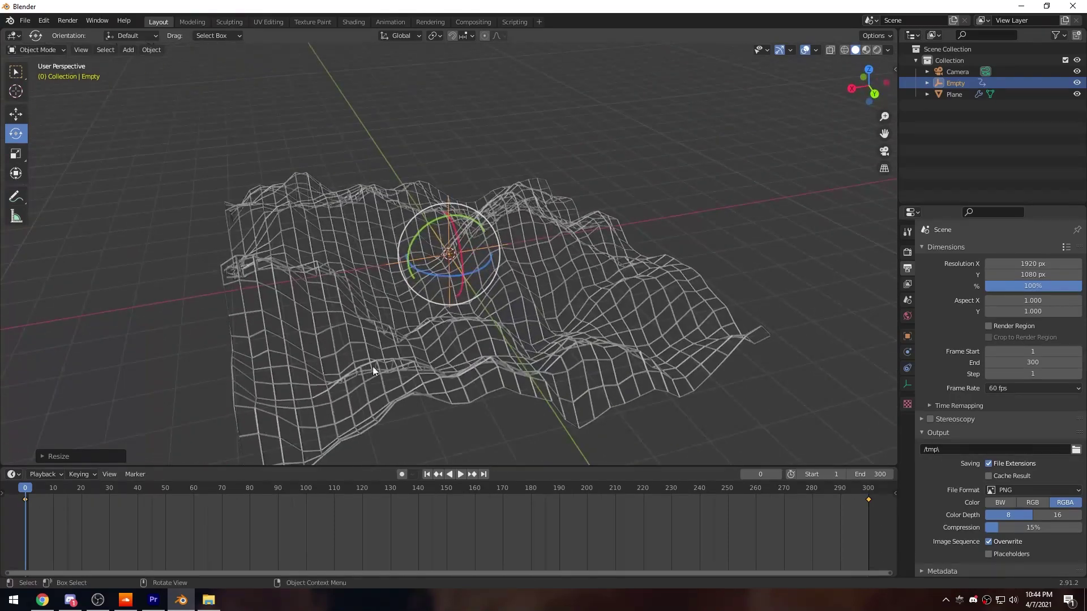
pyautogui.click(460, 475)
pyautogui.click(462, 478)
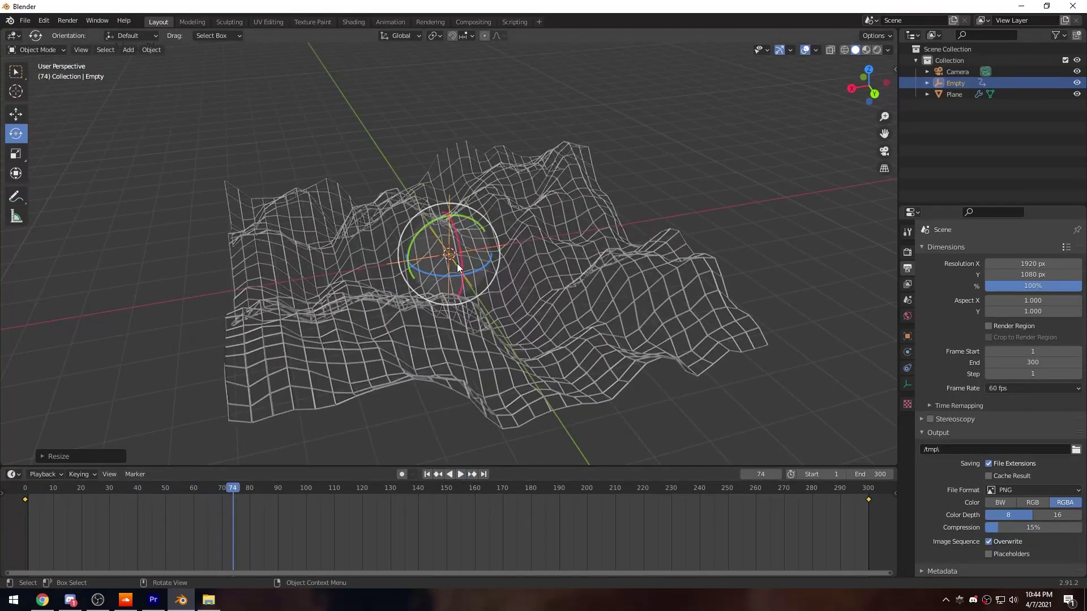
pyautogui.click(431, 475)
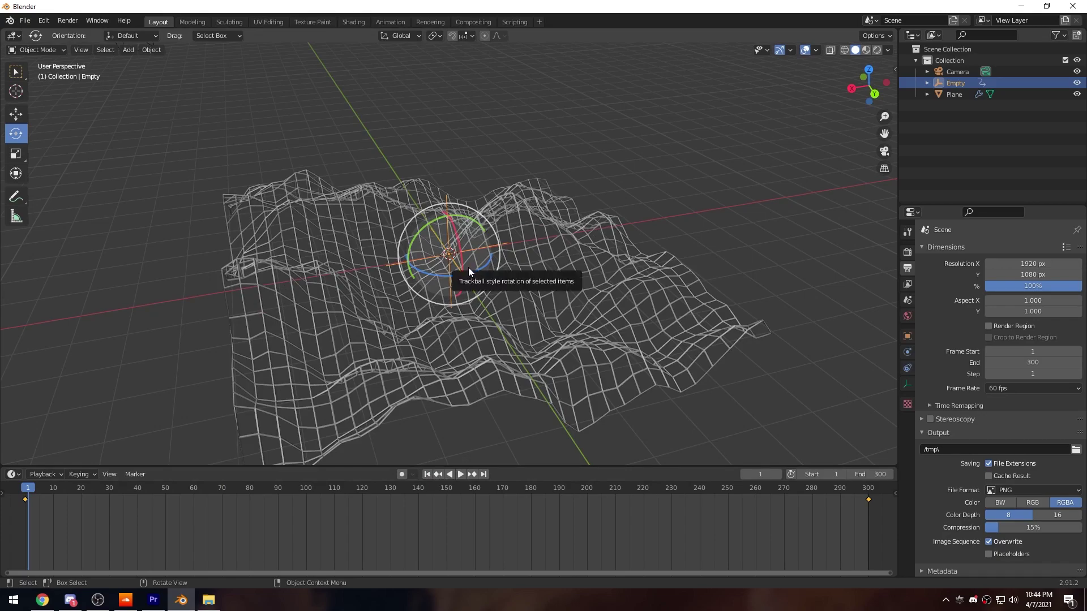
# Scale the Empty up to at least 4.5 times, preview the smoother wave motion and return to frame 1.
pyautogui.press('s')
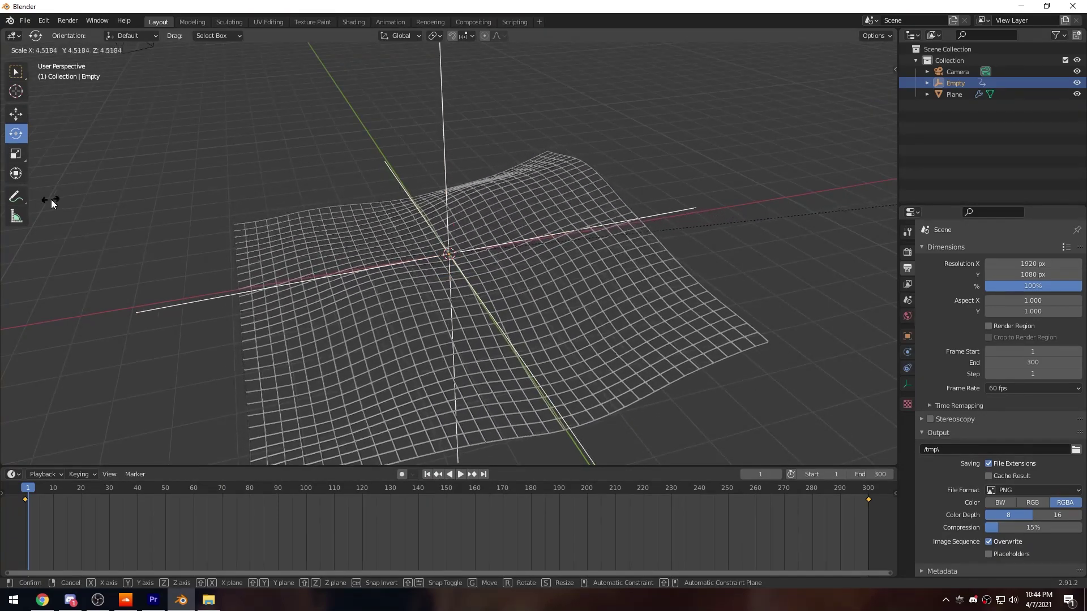
pyautogui.press('Return')
pyautogui.click(463, 478)
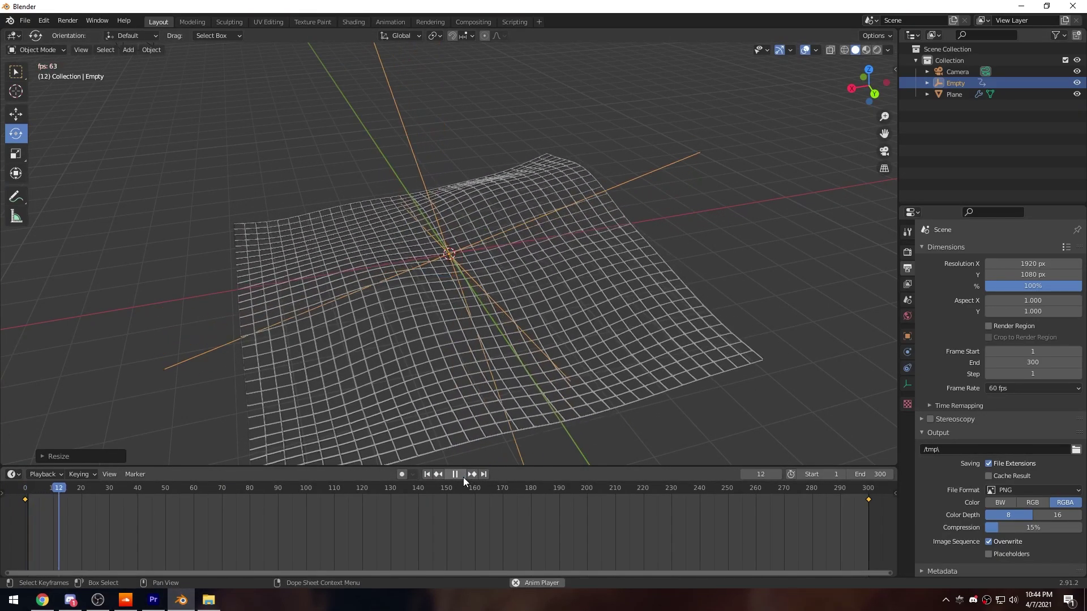
pyautogui.click(463, 478)
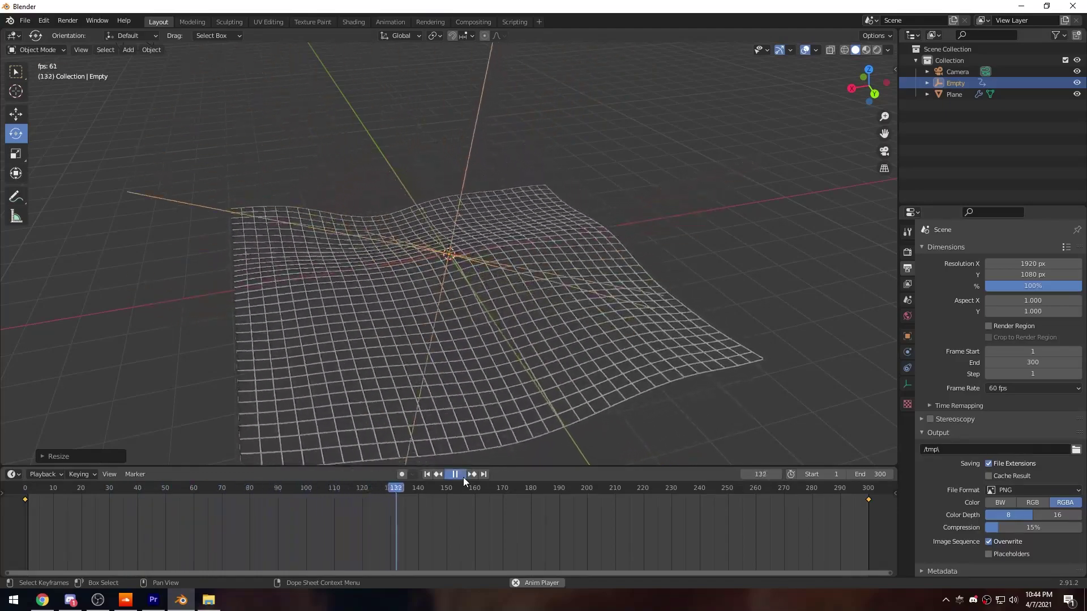
pyautogui.click(459, 475)
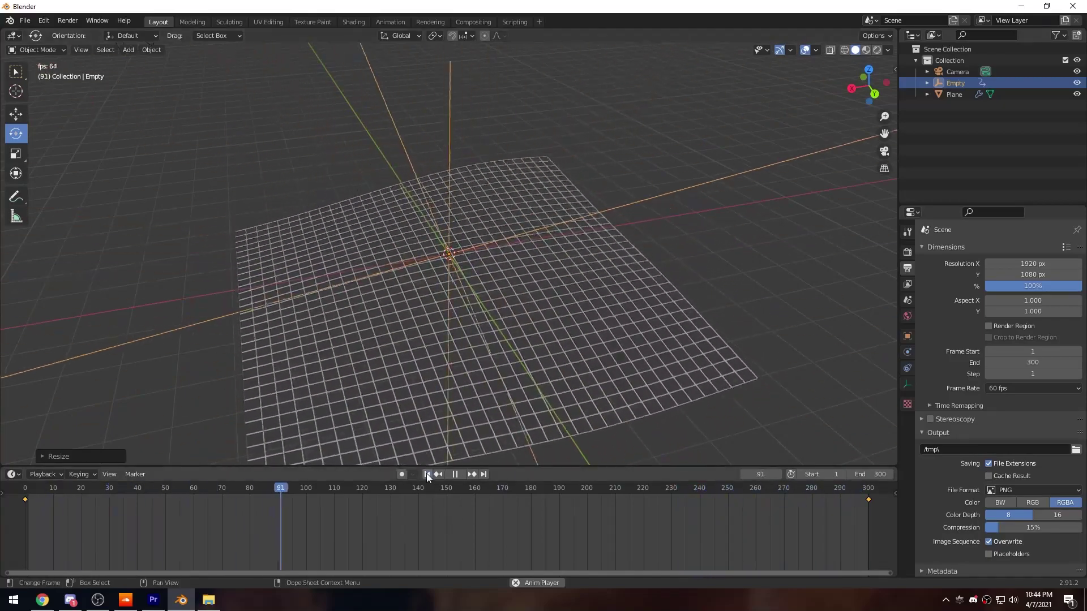
pyautogui.click(426, 474)
pyautogui.click(455, 475)
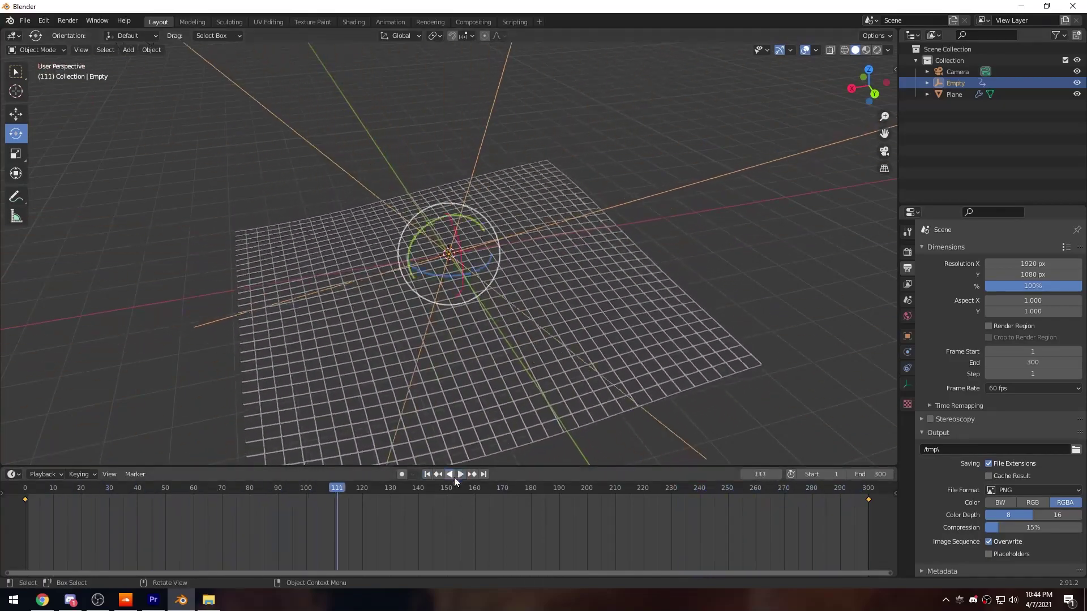
pyautogui.click(427, 474)
# Scale the Empty down to about 0.52 times and play the animation to check the waves from different angles.
pyautogui.press('s')
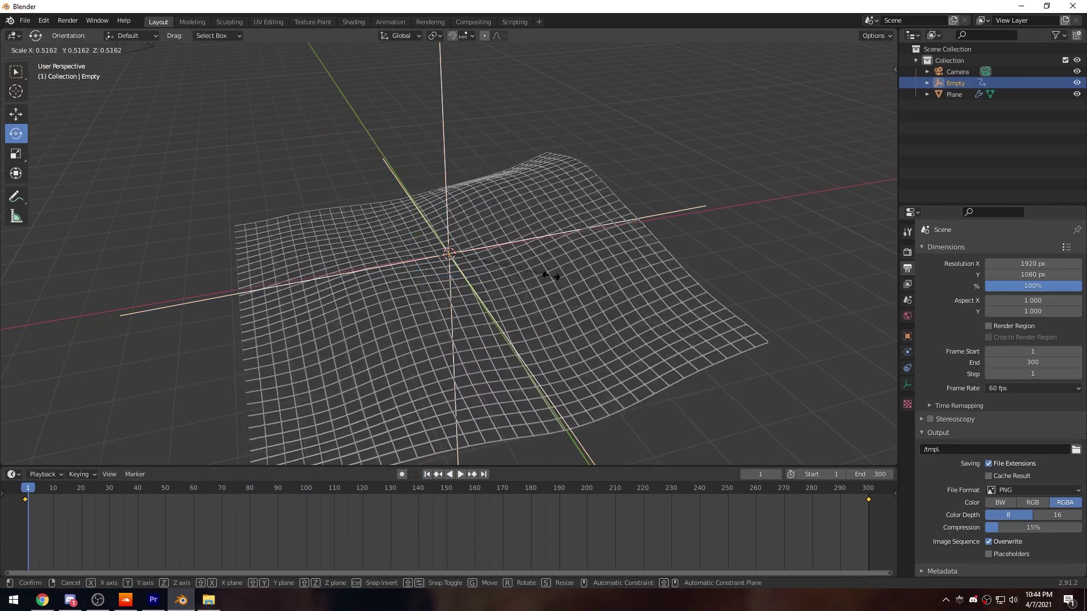
pyautogui.click(601, 272)
pyautogui.click(461, 476)
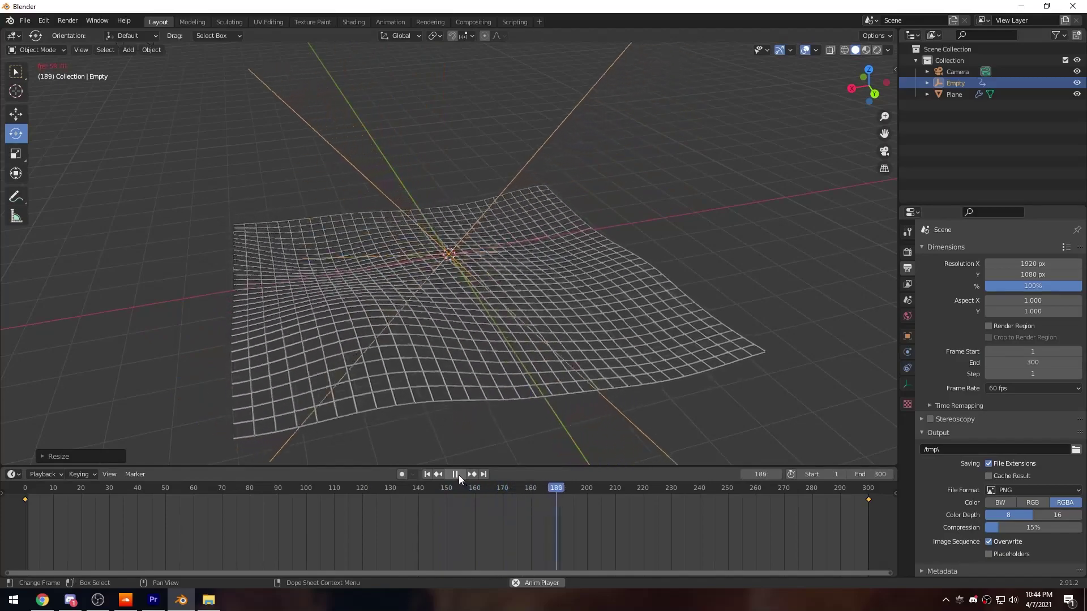
pyautogui.click(459, 474)
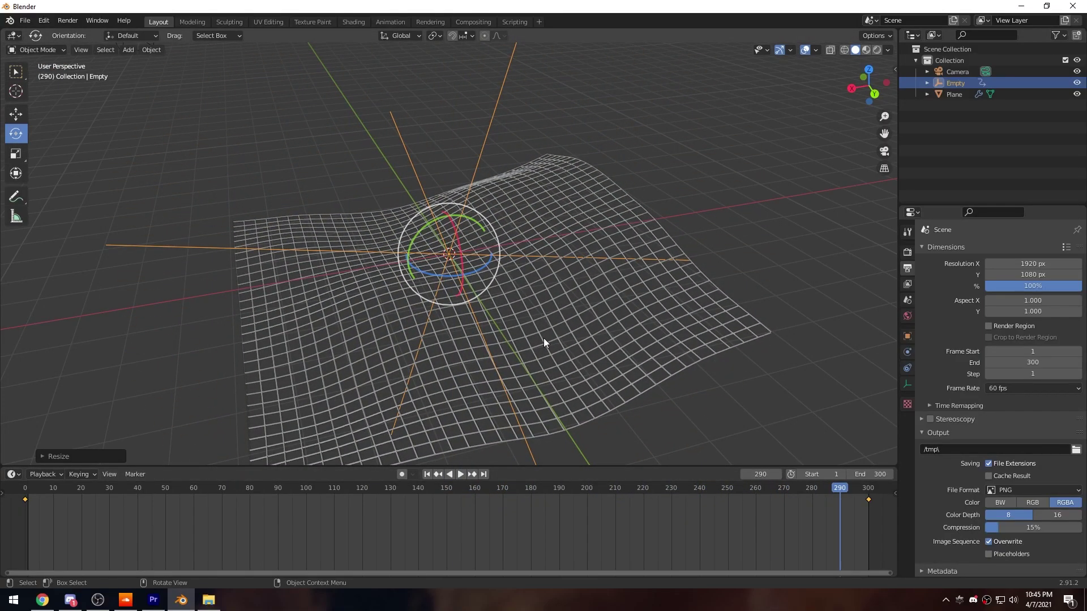
pyautogui.moveTo(544, 338); pyautogui.dragTo(427, 273, button='middle')
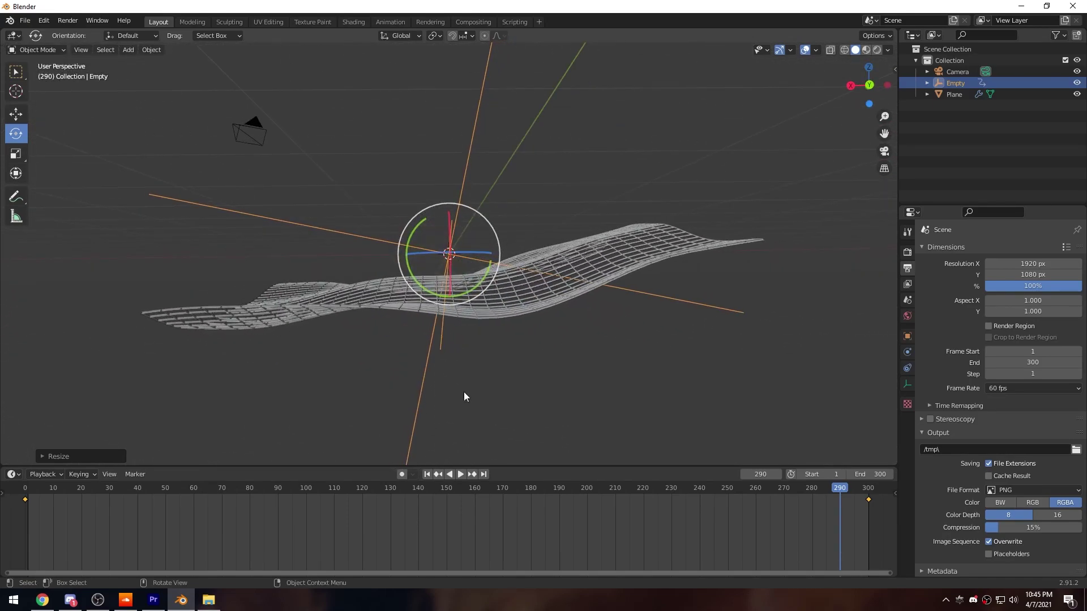
pyautogui.click(461, 474)
pyautogui.moveTo(495, 308); pyautogui.dragTo(510, 426, button='middle')
pyautogui.press('space')
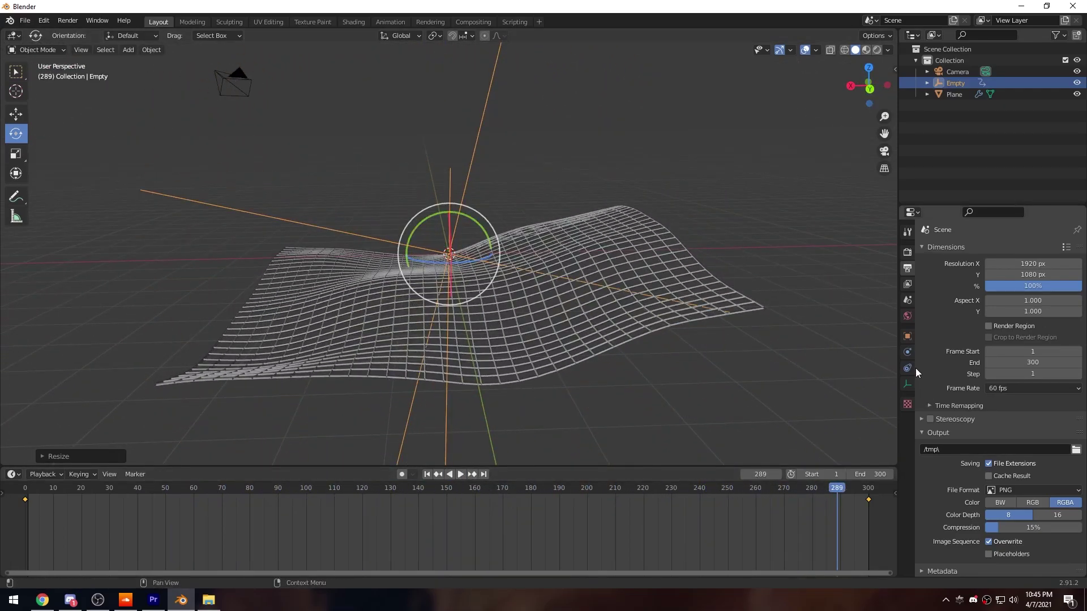
# Set the Plane's Displace modifier strength to 0.4 and play the animation to preview the flatter waves.
pyautogui.click(952, 95)
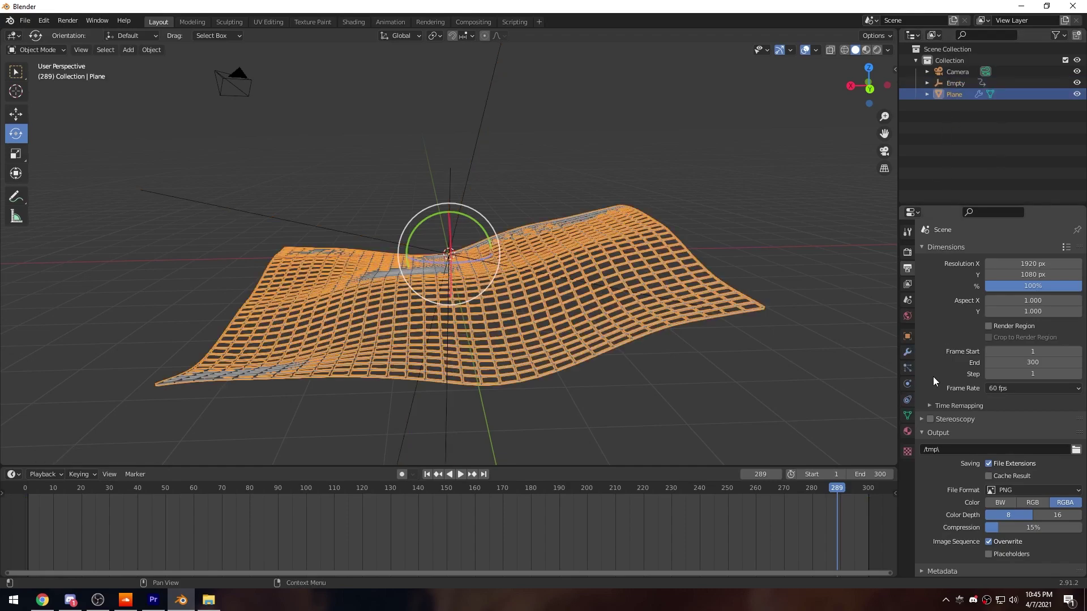
pyautogui.click(907, 351)
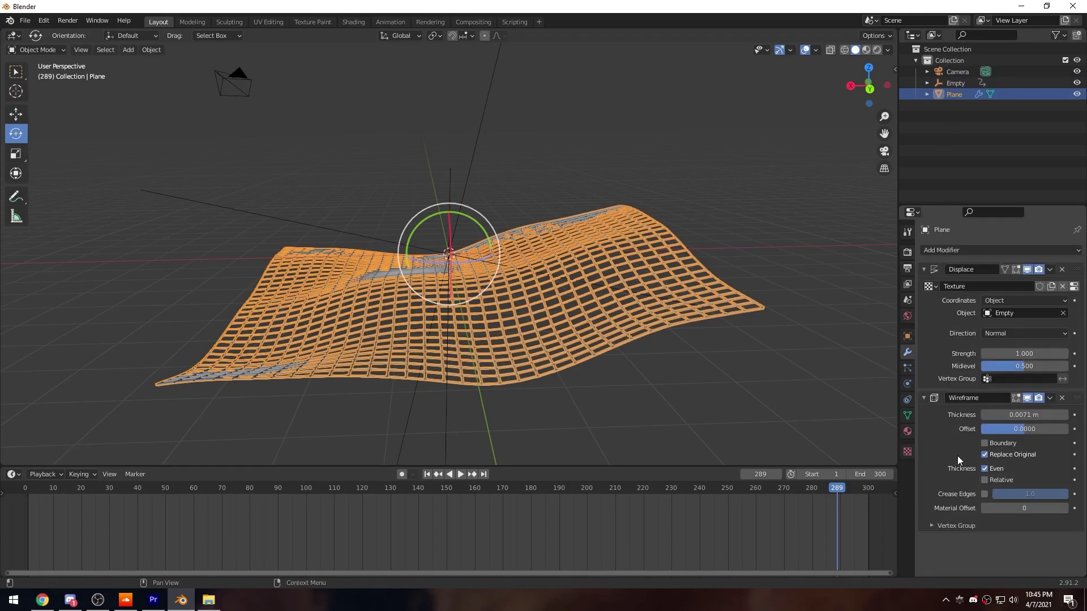
pyautogui.moveTo(1014, 354); pyautogui.dragTo(974, 354)
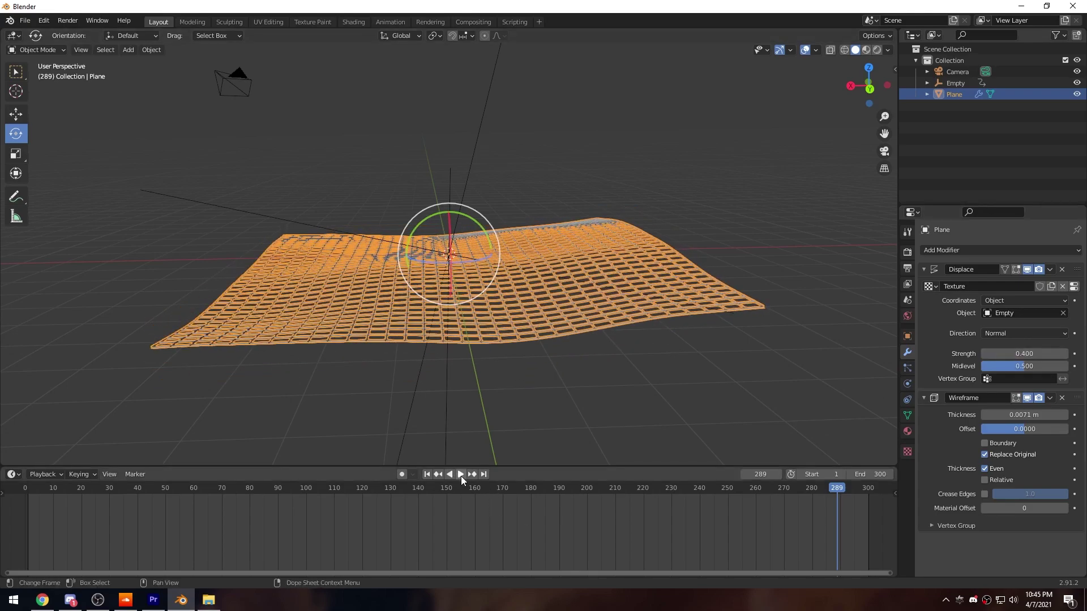
pyautogui.click(461, 476)
pyautogui.moveTo(463, 431); pyautogui.dragTo(480, 392, button='middle')
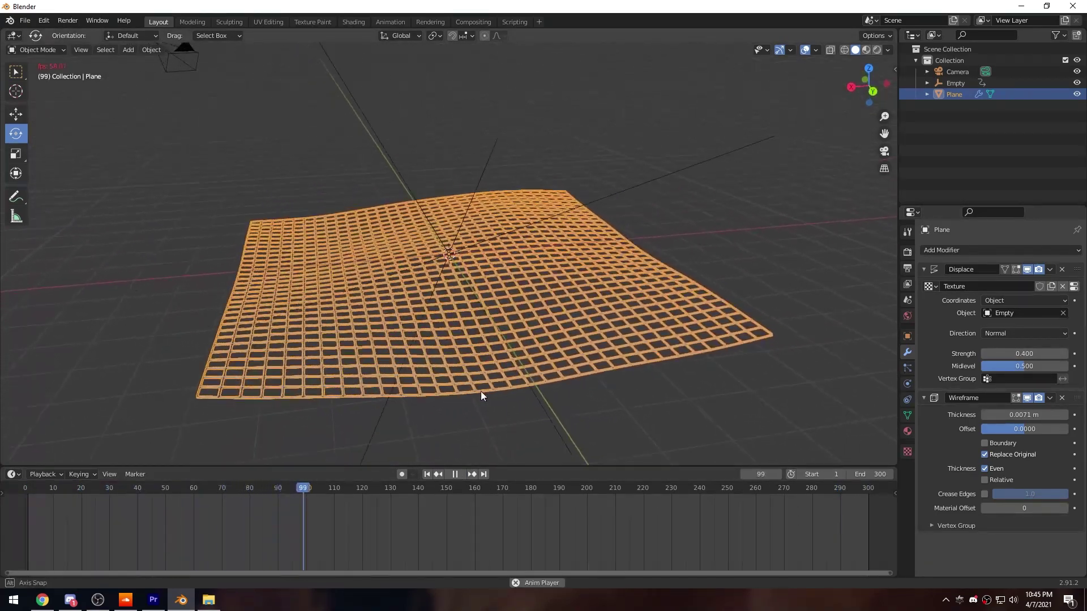
# Set the Plane's Displace modifier strength to 0.6 and deselect the plane.
pyautogui.moveTo(1019, 354); pyautogui.dragTo(1033, 354)
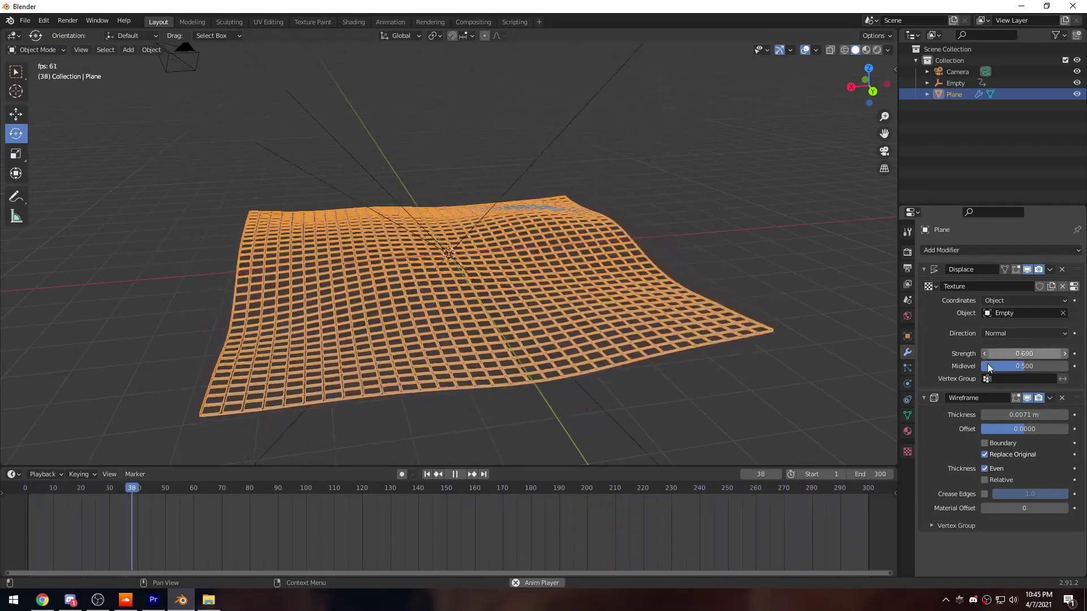
pyautogui.moveTo(656, 416); pyautogui.dragTo(624, 466, button='middle')
pyautogui.click(460, 475)
pyautogui.moveTo(510, 396); pyautogui.dragTo(424, 312, button='middle')
pyautogui.click(520, 393)
# Replay the animation while examining the wireframe from several angles, and return to frame 1.
pyautogui.click(461, 475)
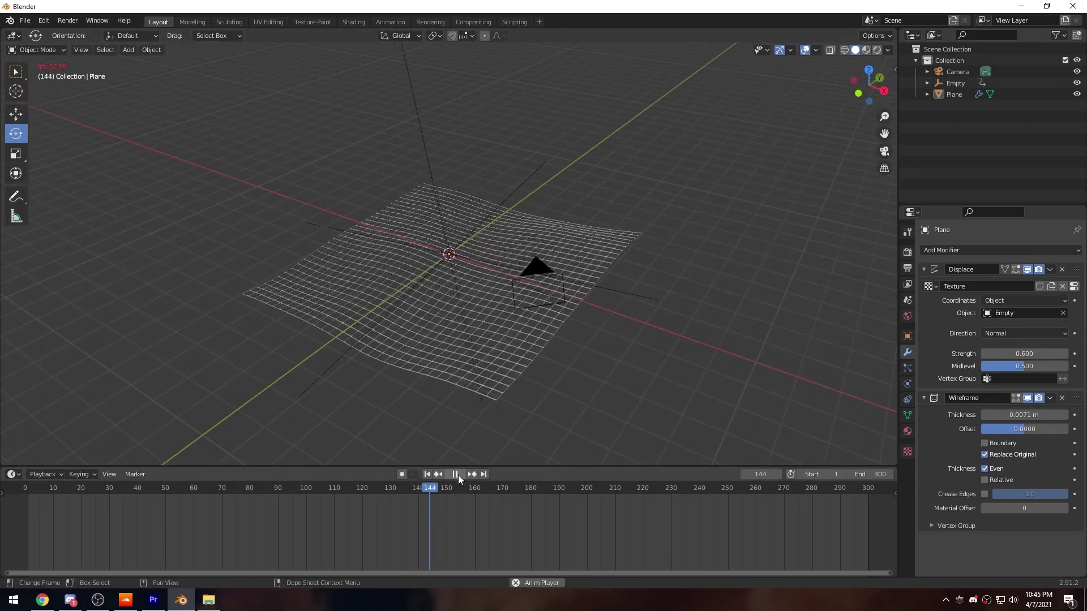
pyautogui.moveTo(470, 223); pyautogui.dragTo(480, 277, button='middle')
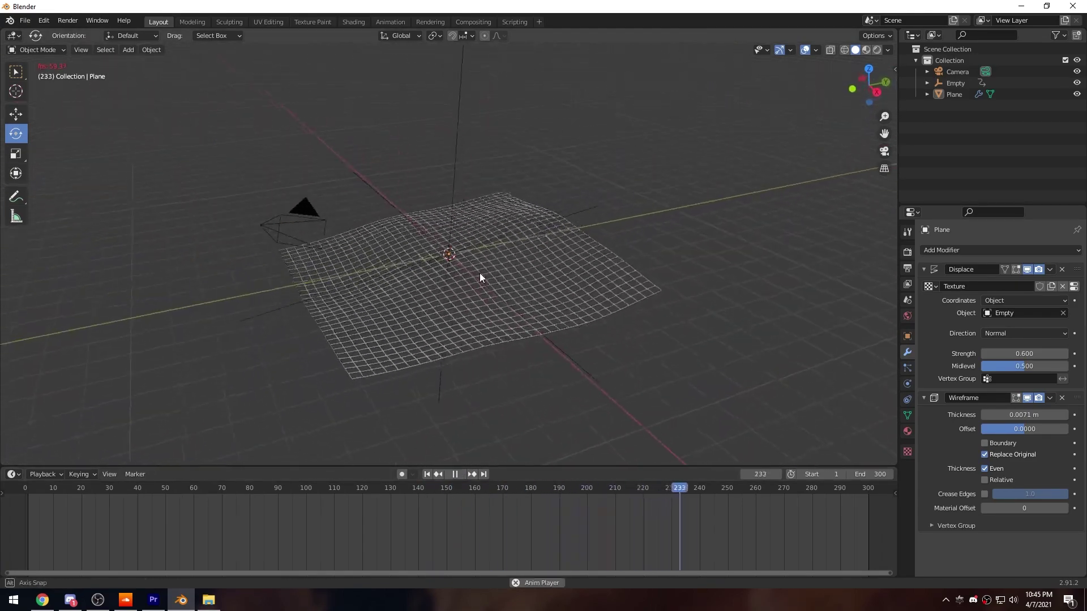
pyautogui.click(455, 474)
pyautogui.click(427, 474)
pyautogui.moveTo(436, 363); pyautogui.dragTo(449, 314, button='middle')
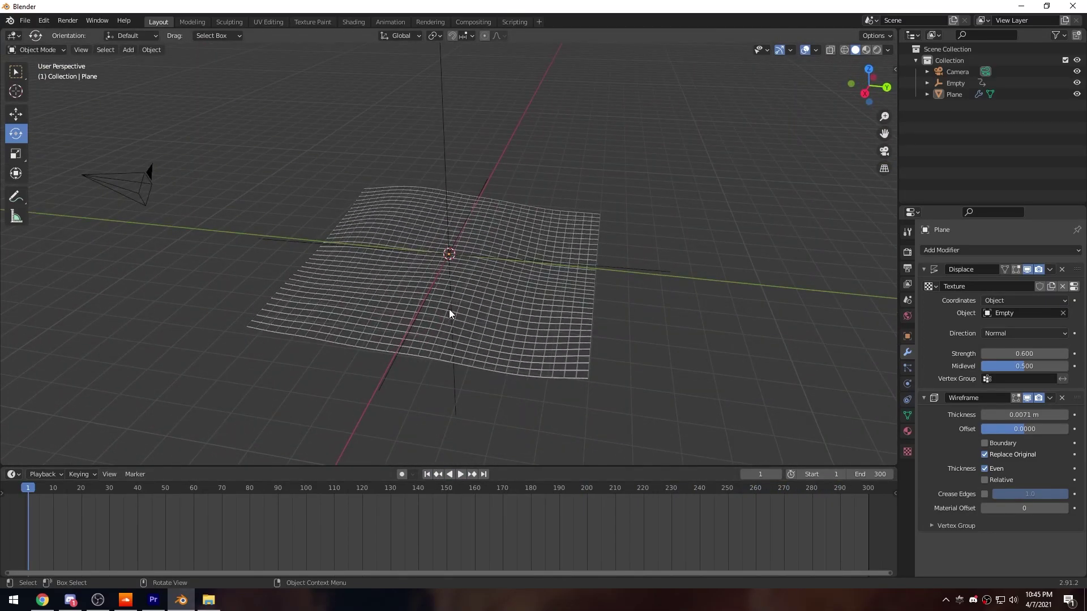
pyautogui.moveTo(439, 315); pyautogui.dragTo(342, 310, button='middle')
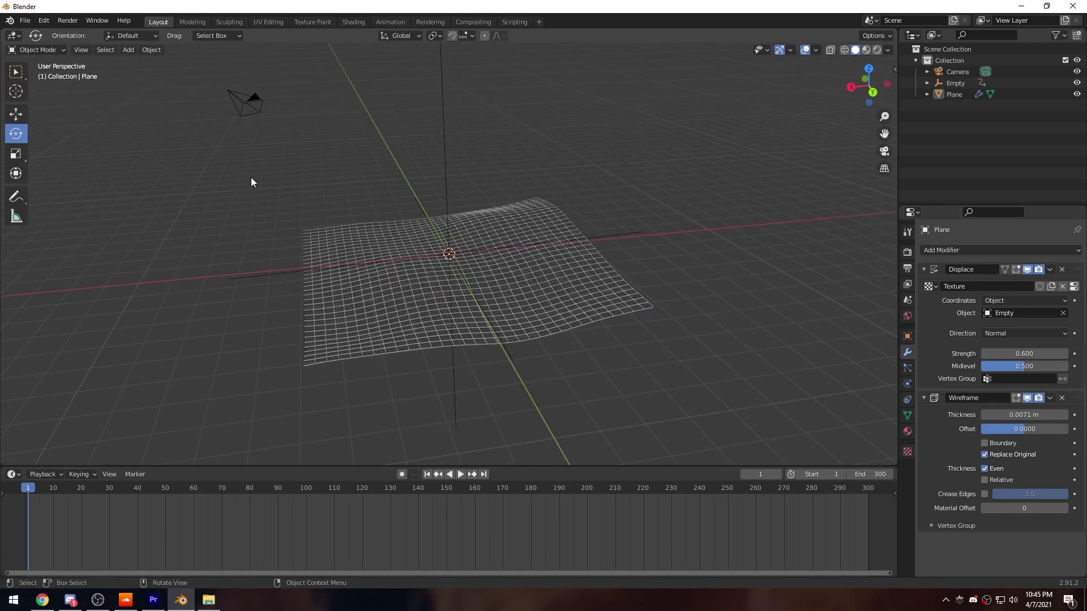
# Select the scene camera and check the view through it, ending back in the free perspective view.
pyautogui.moveTo(236, 212); pyautogui.dragTo(172, 290, button='middle')
pyautogui.click(148, 295)
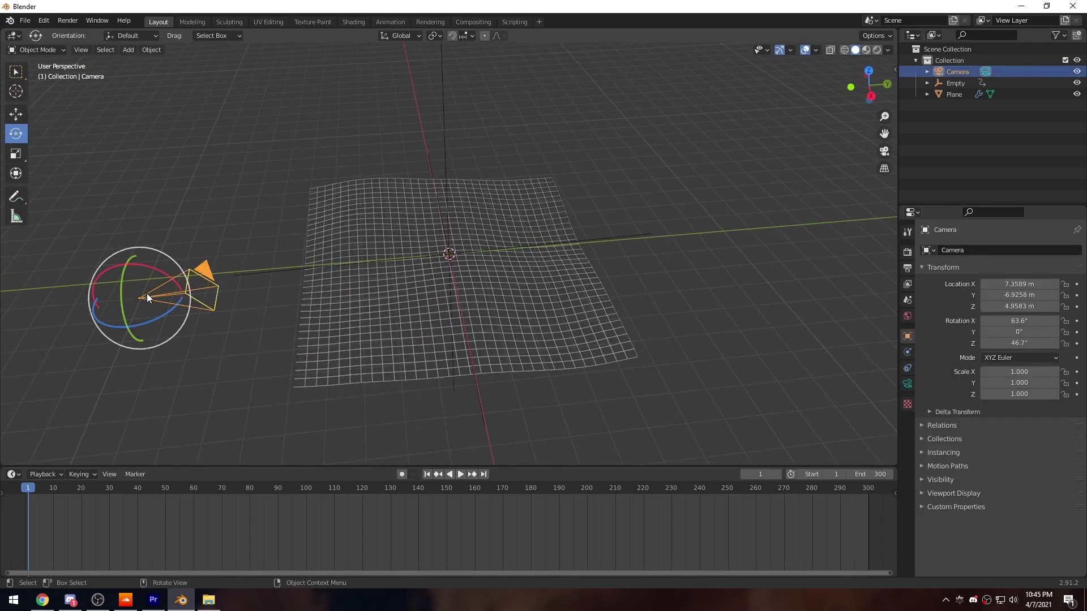
pyautogui.press('KP_0')
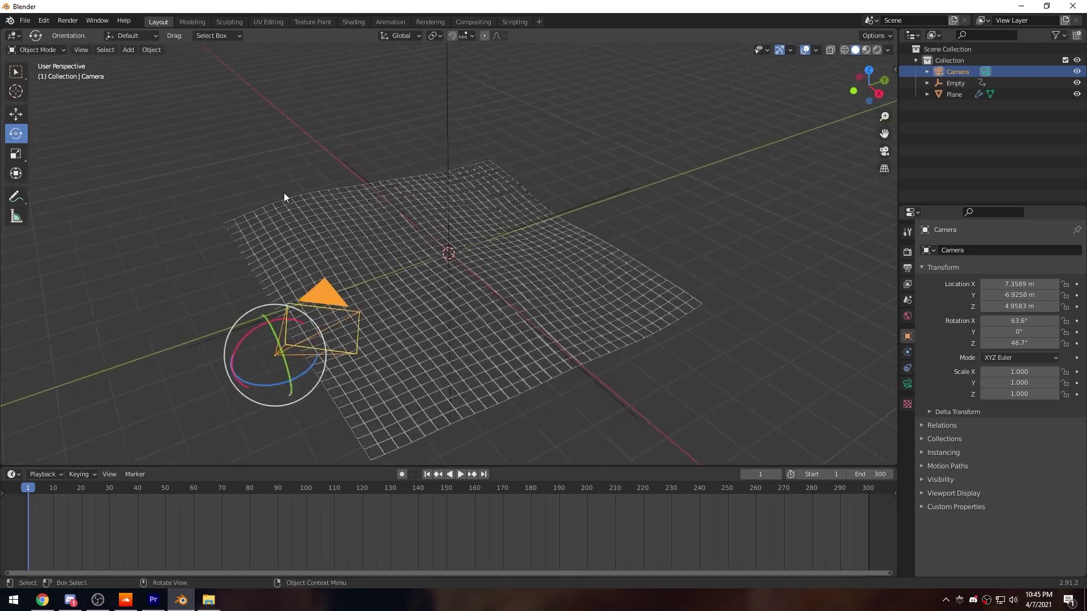
pyautogui.press('KP_0')
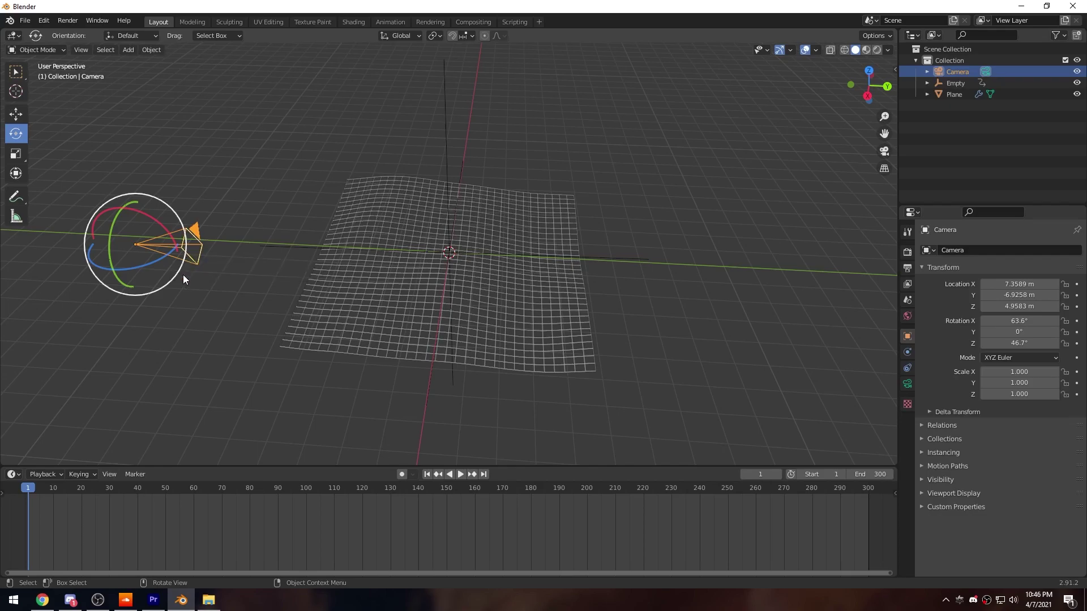
# Set the camera's lens type to Orthographic and look through the camera to check the framing of the plane.
pyautogui.moveTo(182, 270); pyautogui.dragTo(270, 291, button='middle')
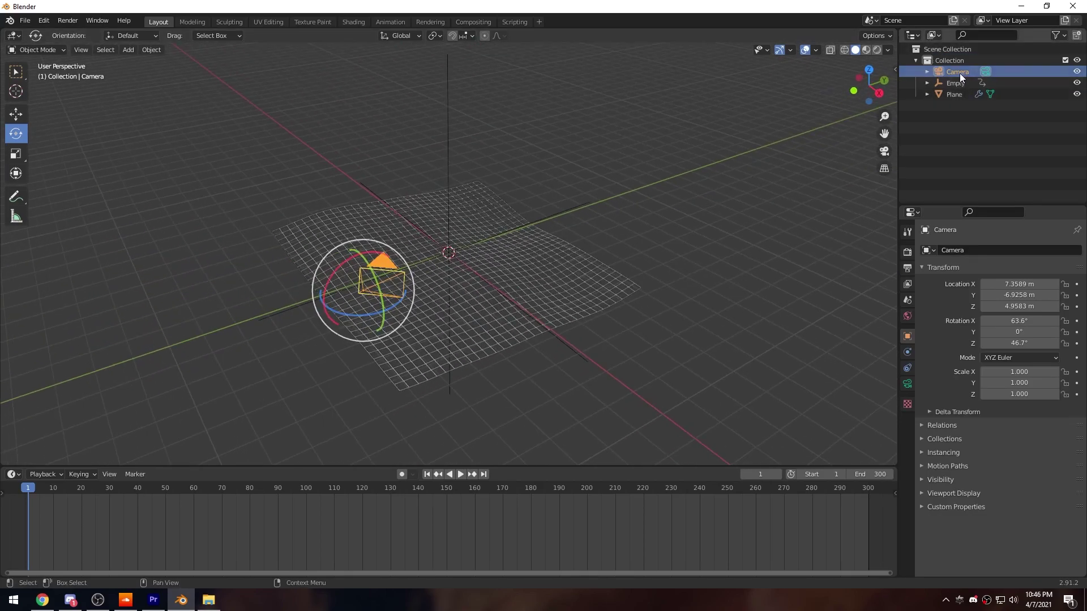
pyautogui.click(908, 385)
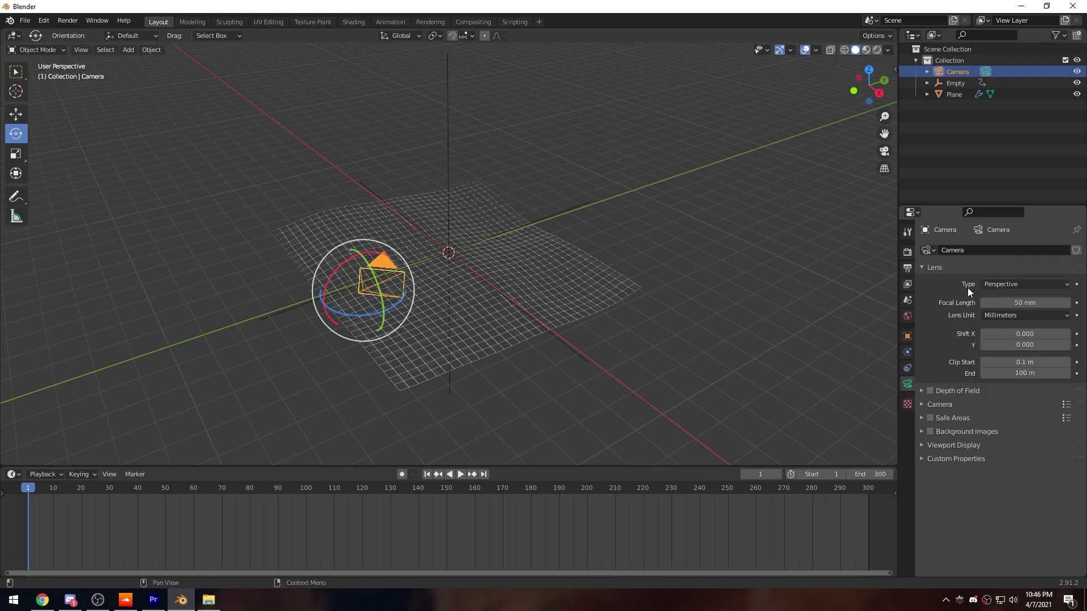
pyautogui.click(1008, 284)
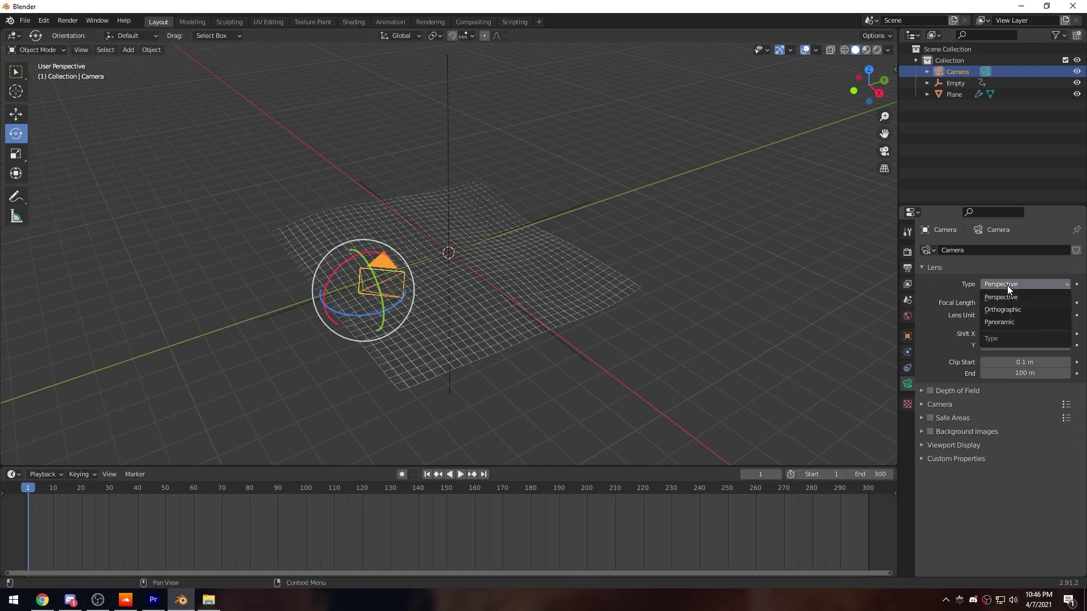
pyautogui.click(1010, 310)
pyautogui.moveTo(766, 332); pyautogui.dragTo(700, 321, button='middle')
pyautogui.press('KP_0')
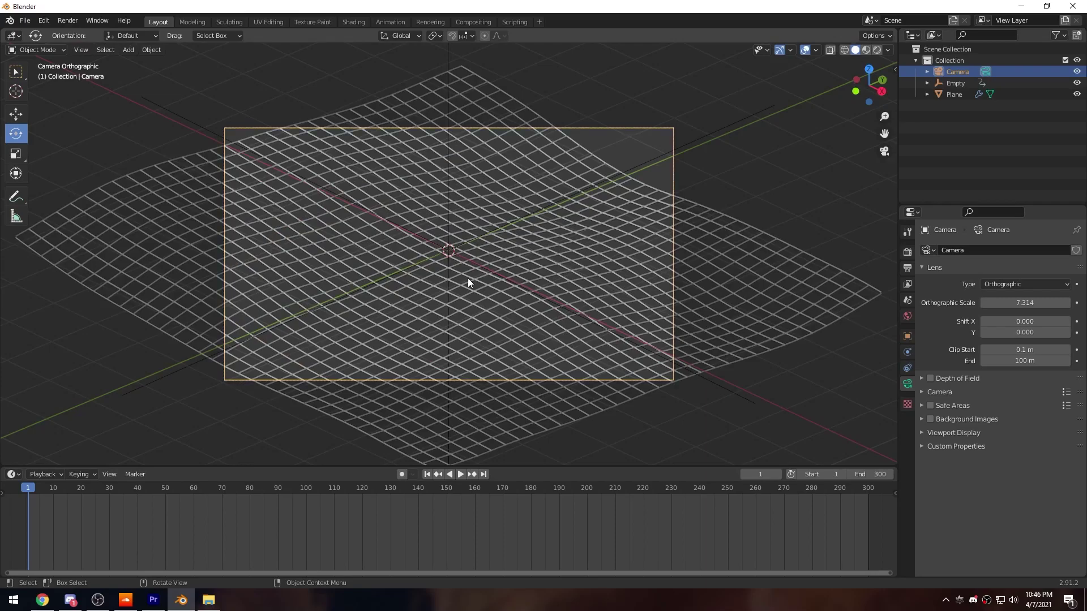
pyautogui.scroll(-2, 443, 257)
pyautogui.scroll(2, 444, 257)
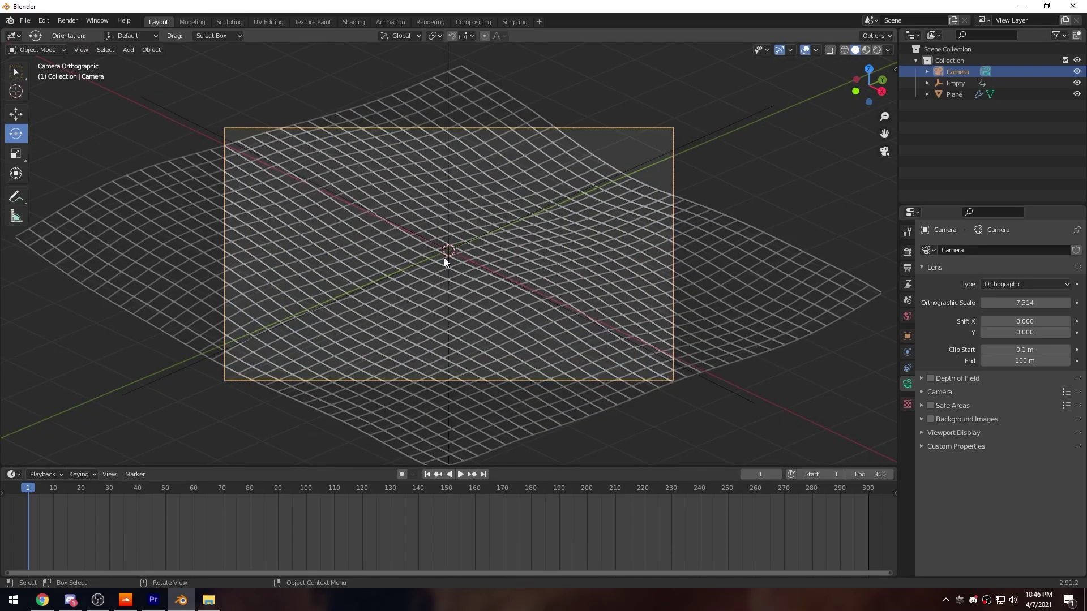
# Compare the camera's Perspective and Orthographic lens types and try an orthographic scale of 14.814, returning to Orthographic at 7.314.
pyautogui.scroll(-1, 444, 257)
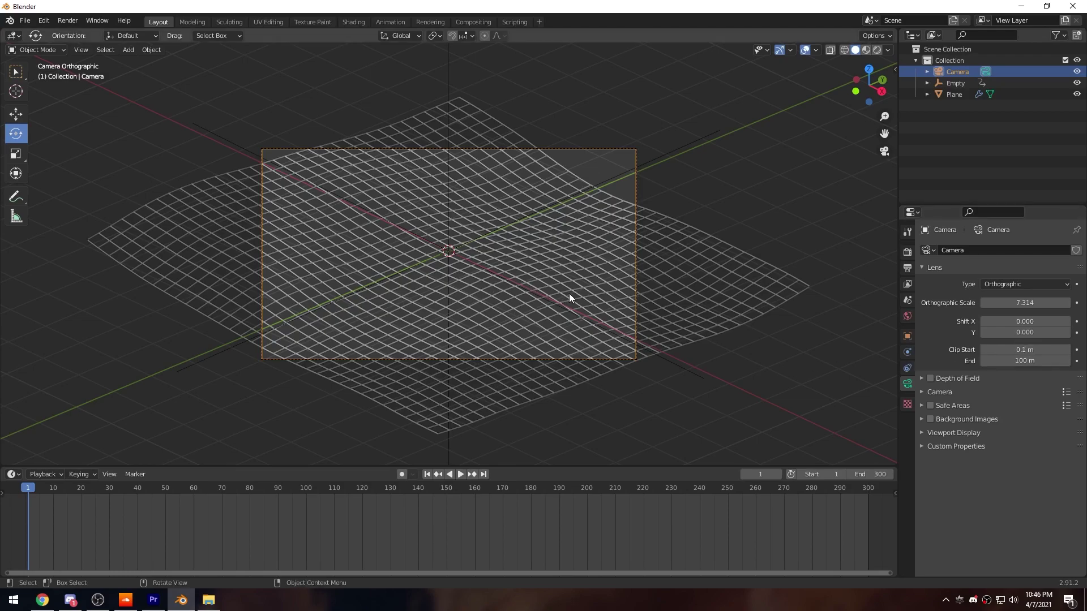
pyautogui.click(1009, 286)
pyautogui.click(1009, 296)
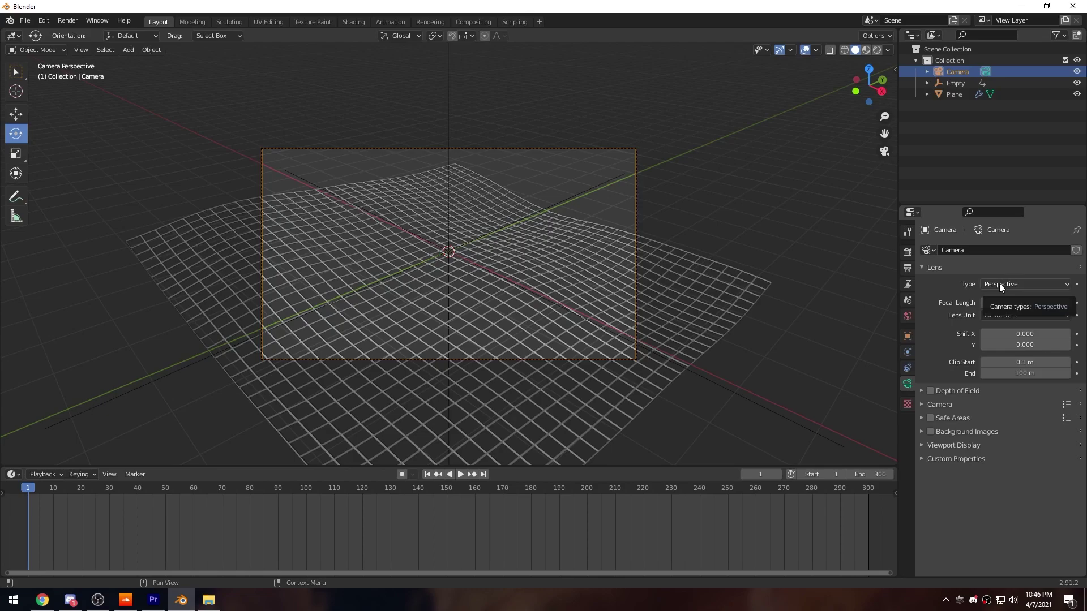
pyautogui.click(1021, 282)
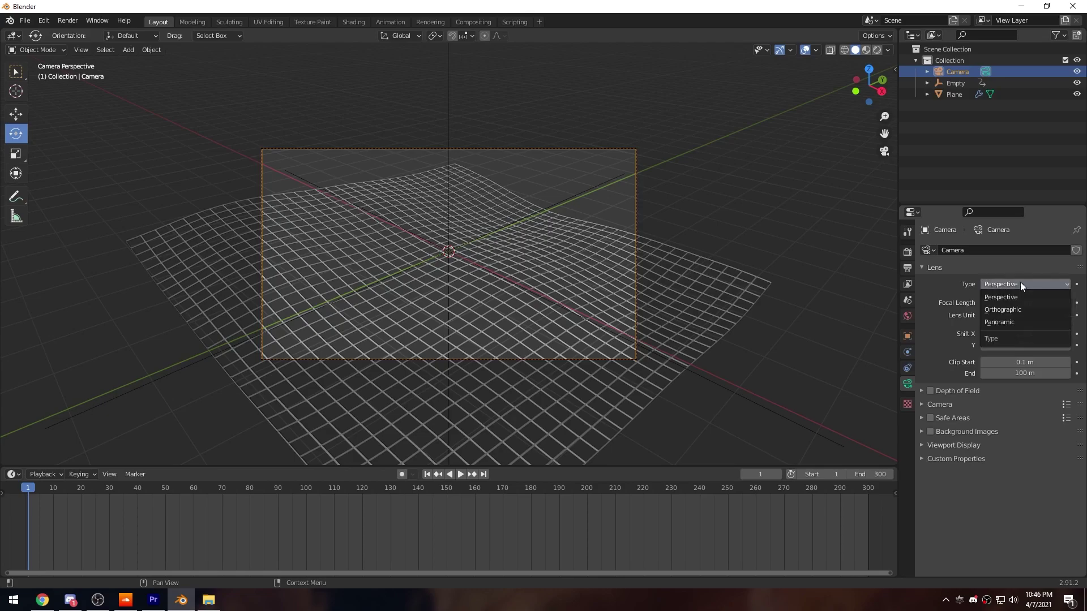
pyautogui.click(1010, 310)
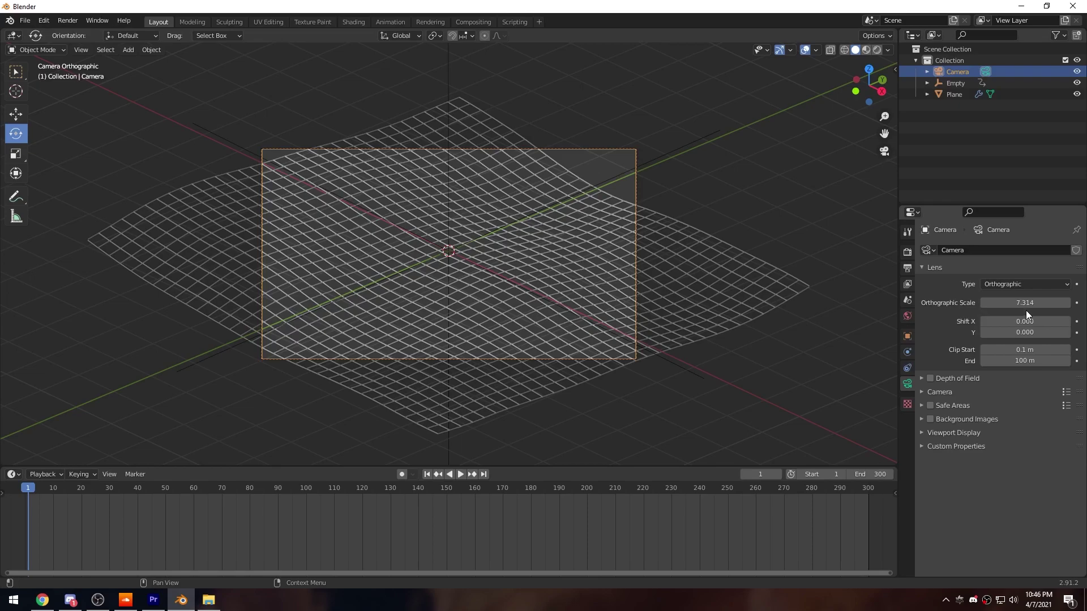
pyautogui.moveTo(1000, 304); pyautogui.dragTo(759, 304)
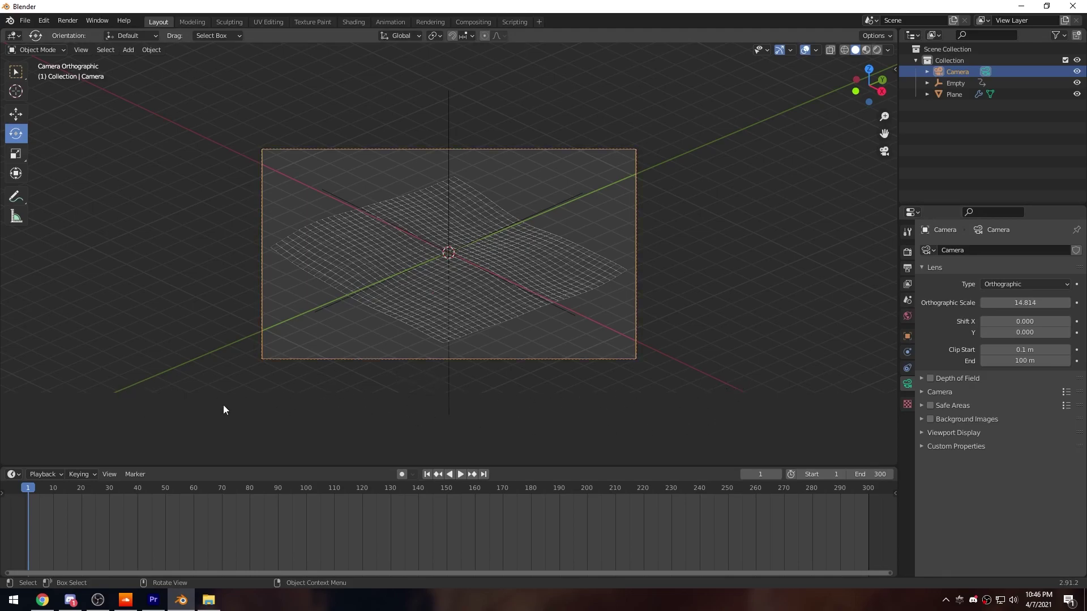
pyautogui.moveTo(1054, 303); pyautogui.dragTo(997, 303)
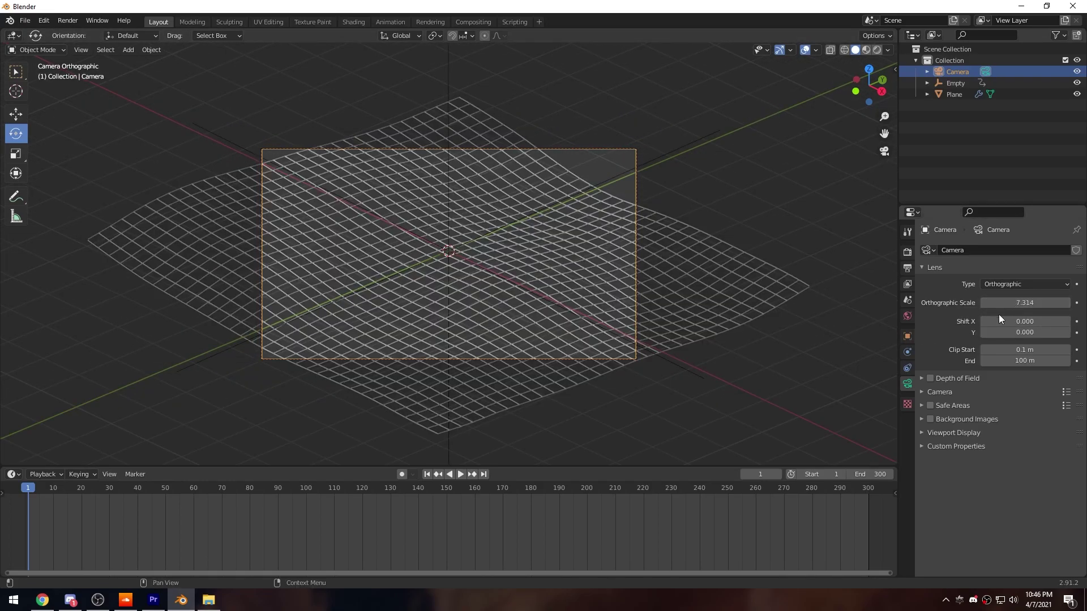
# Scale the Empty and the Plane down together until the whole plane fits inside the camera frame, and deselect them.
pyautogui.click(954, 84)
pyautogui.keyDown('shift'); pyautogui.click(954, 95); pyautogui.keyUp('shift')
pyautogui.press('s')
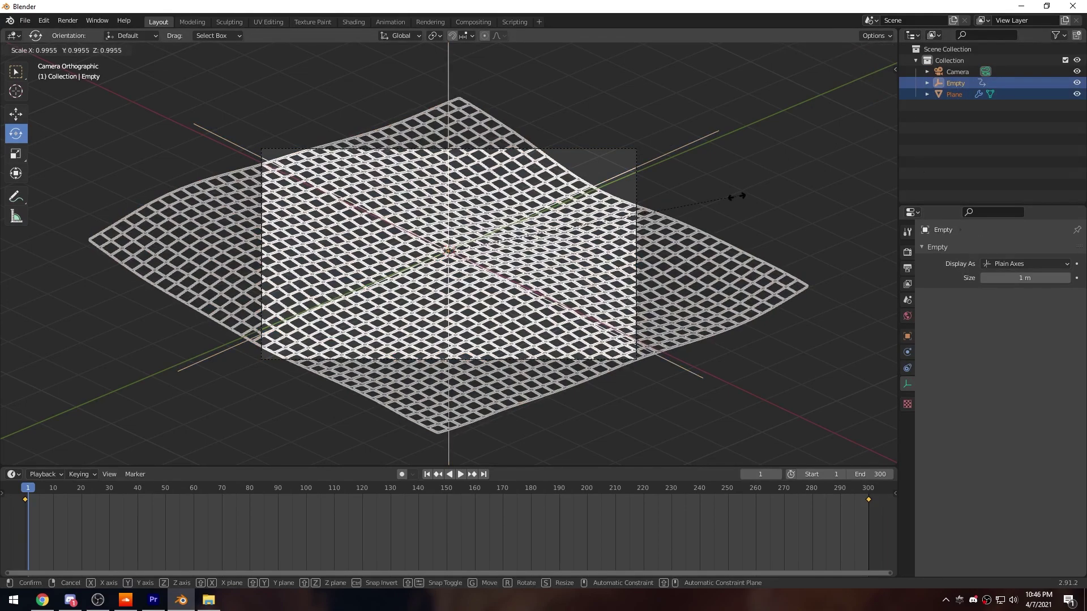
pyautogui.click(663, 223)
pyautogui.hotkey('alt', 'a')
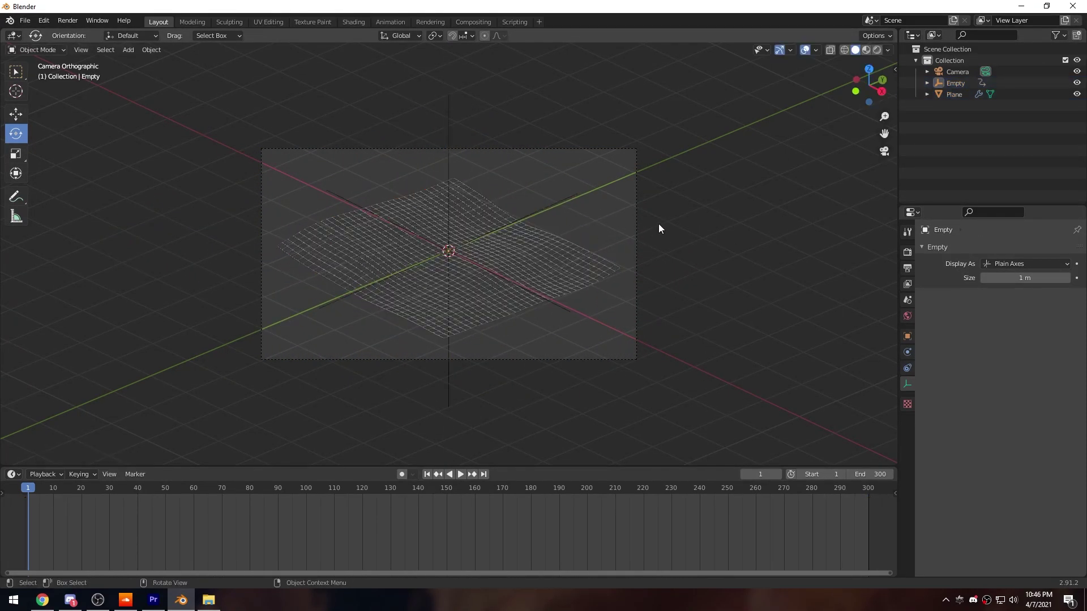
pyautogui.scroll(3, 584, 316)
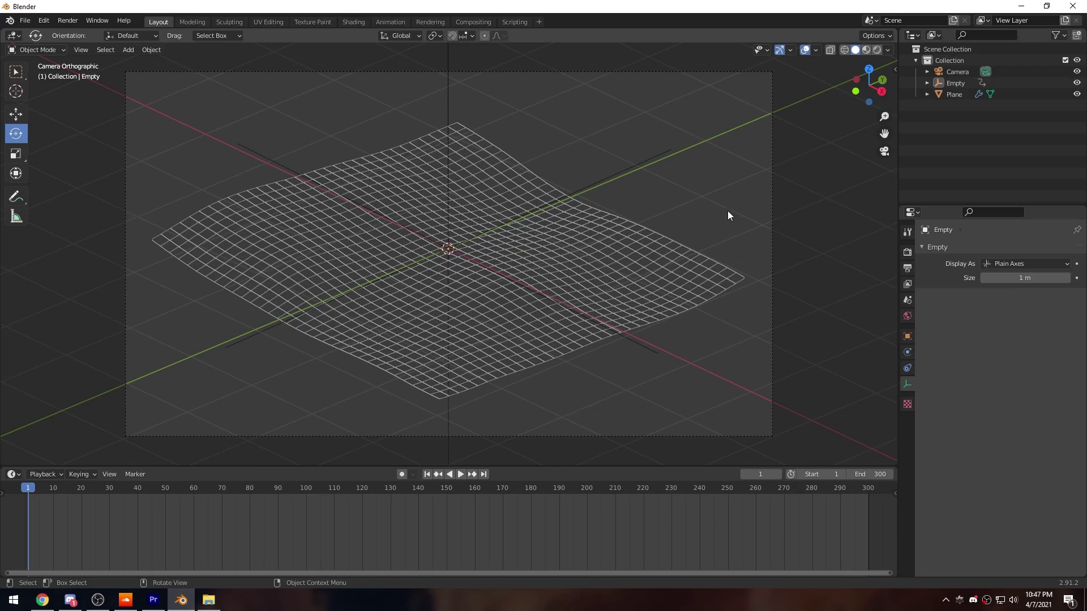
# Show the viewport in rendered shading, set the render engine to Octane, and check the result through the camera.
pyautogui.click(877, 51)
pyautogui.click(876, 51)
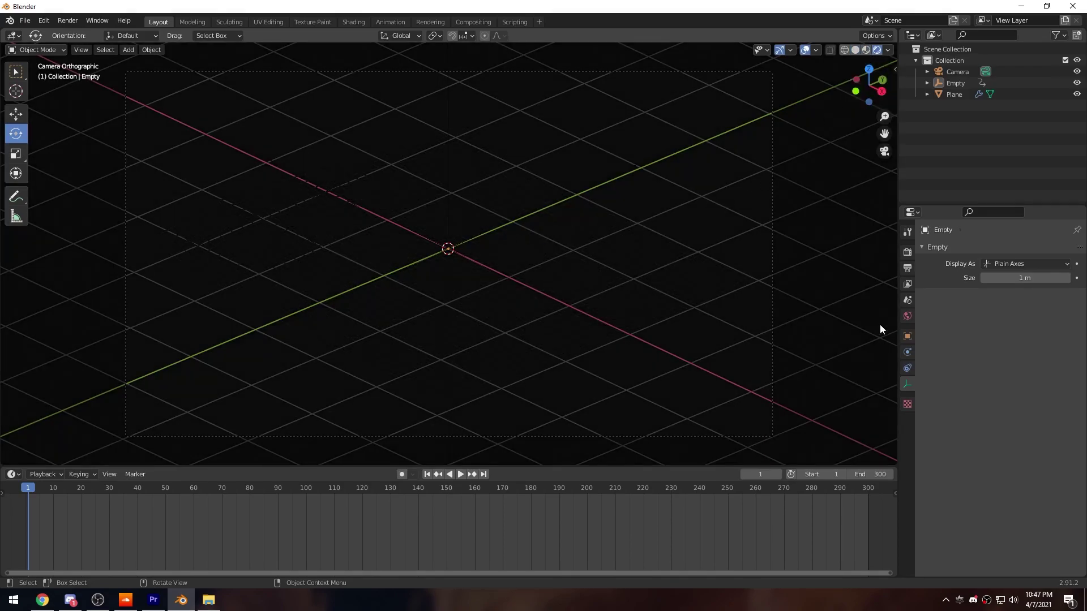
pyautogui.click(907, 252)
pyautogui.click(1031, 250)
pyautogui.click(1000, 303)
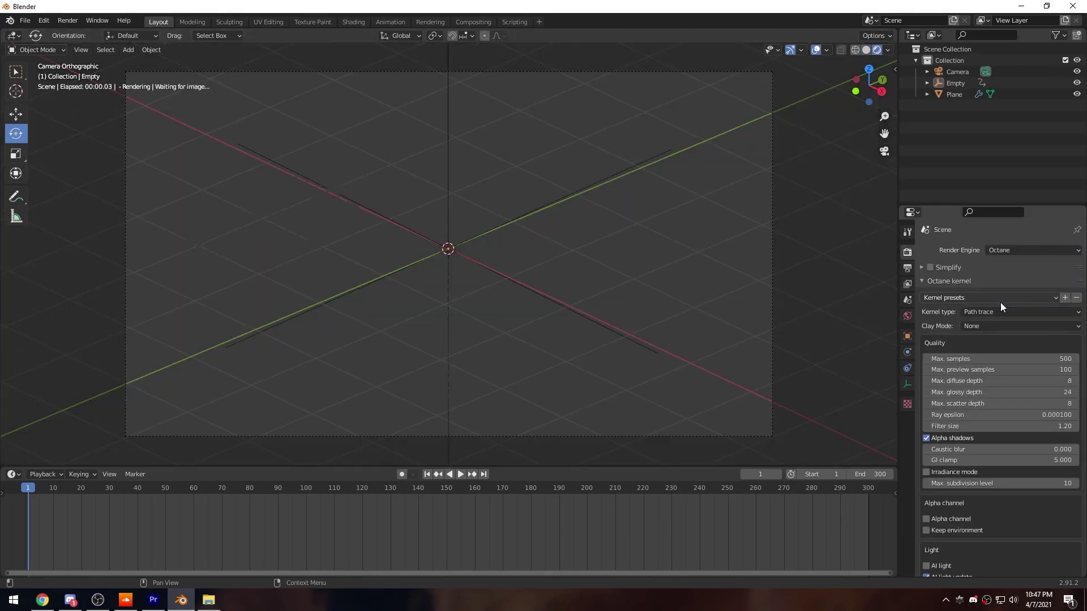
pyautogui.moveTo(669, 257); pyautogui.dragTo(612, 242, button='middle')
pyautogui.press('KP_0')
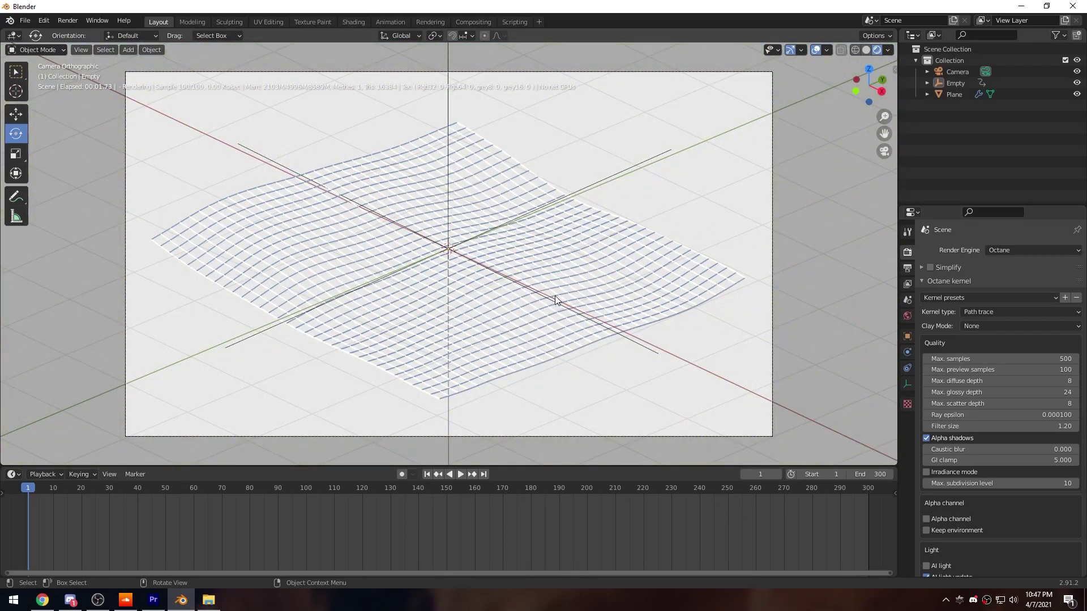
# Remove the Daylight Environment from the World settings.
pyautogui.click(907, 316)
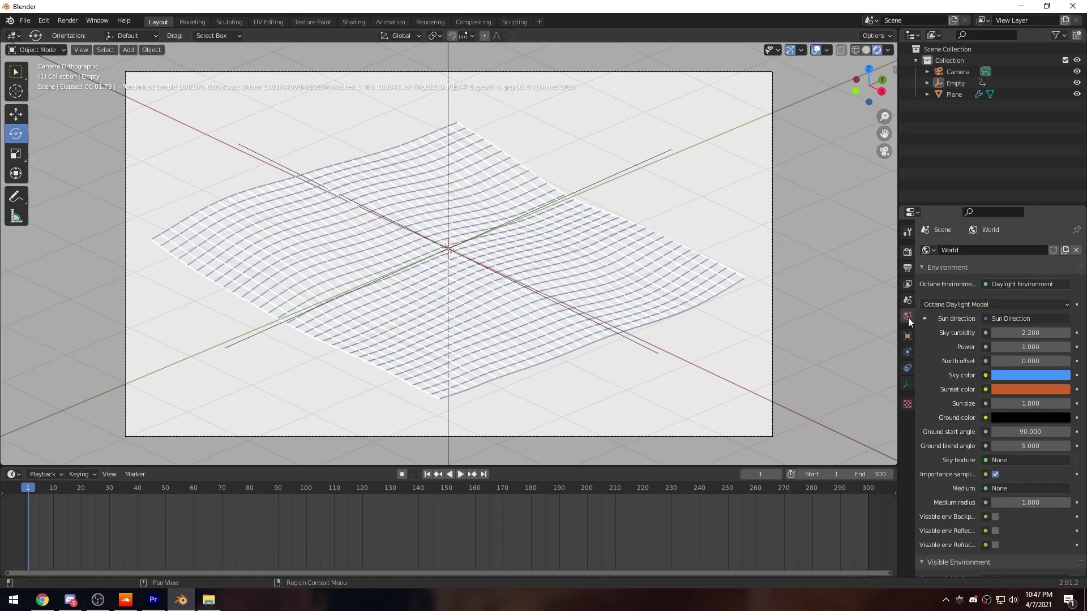
pyautogui.click(1007, 284)
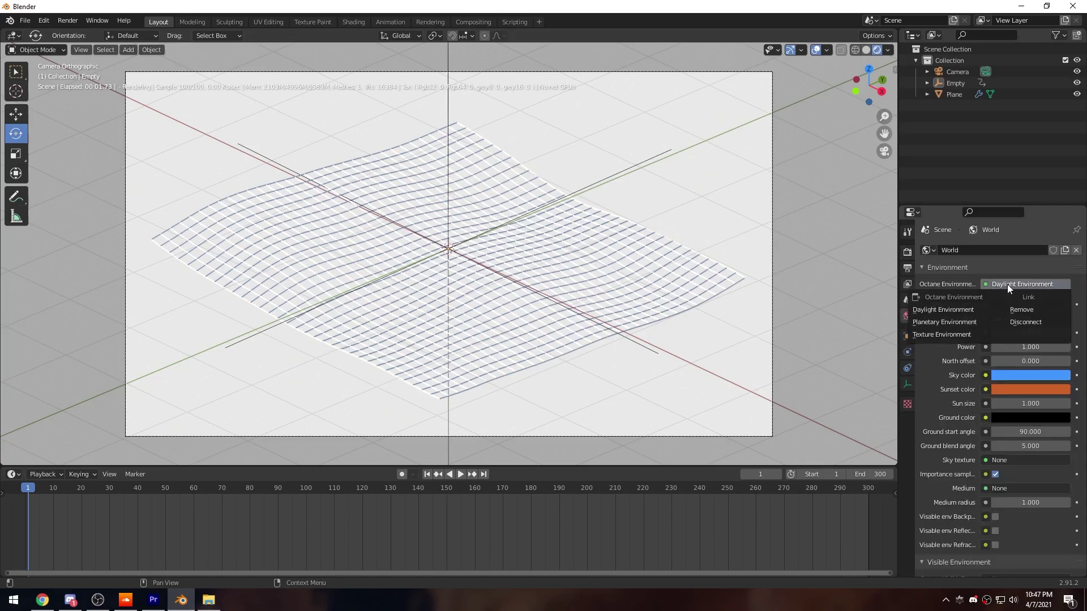
pyautogui.click(1023, 310)
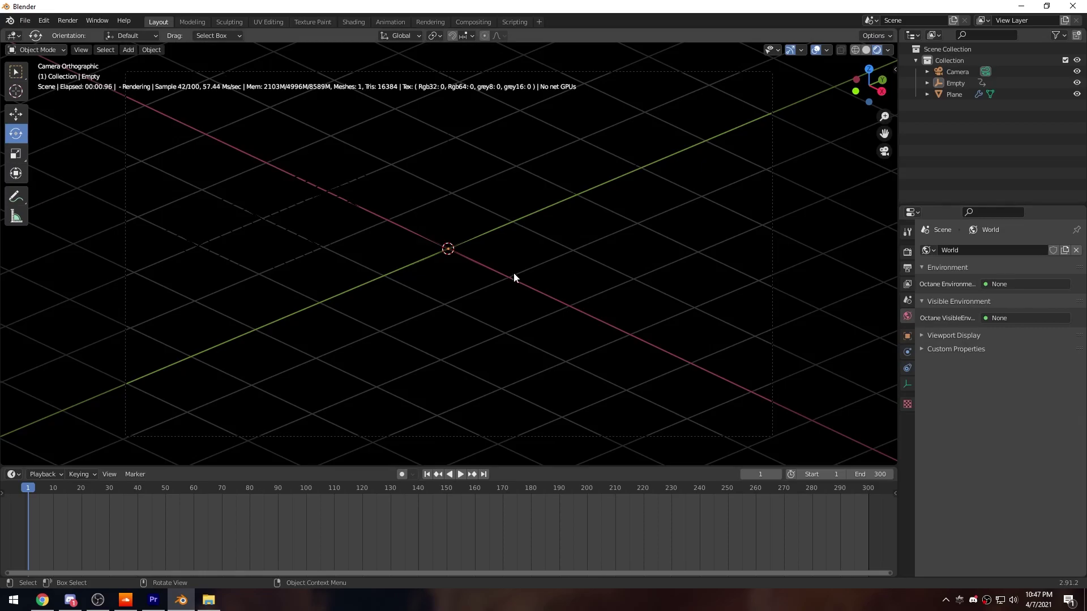
# Split the 3D viewport in two, turn the new area into a Shader Editor, and hide its sidebar.
pyautogui.moveTo(888, 42); pyautogui.dragTo(563, 35)
pyautogui.click(563, 35)
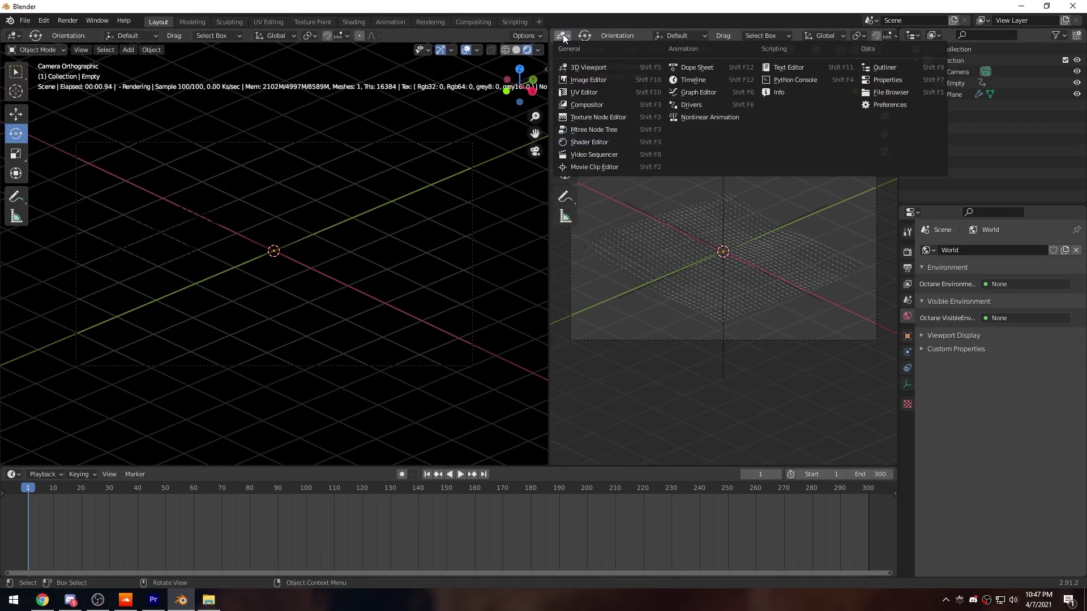
pyautogui.click(593, 144)
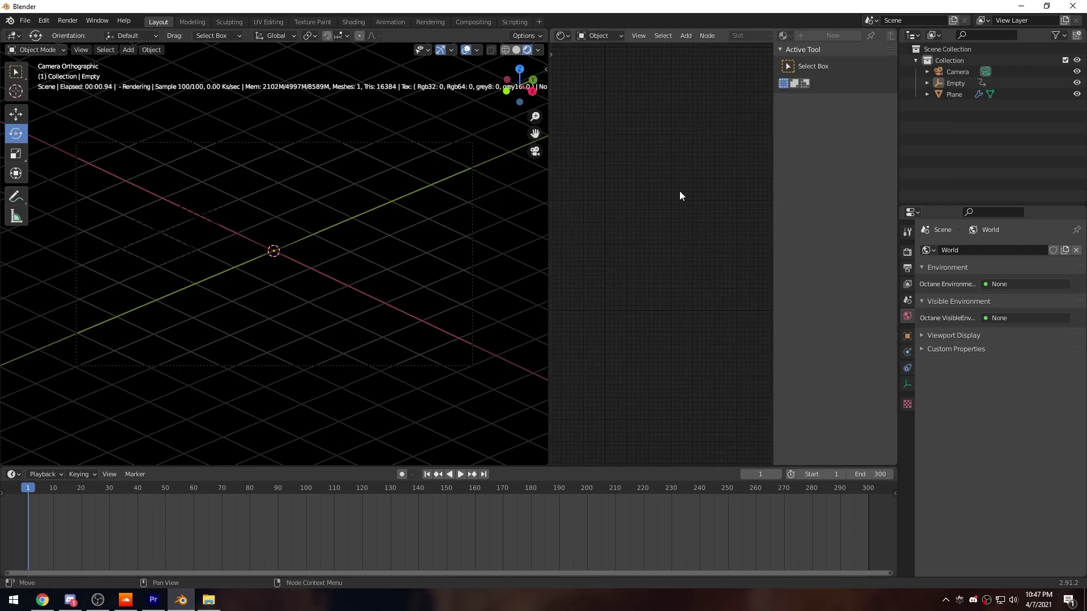
pyautogui.press('n')
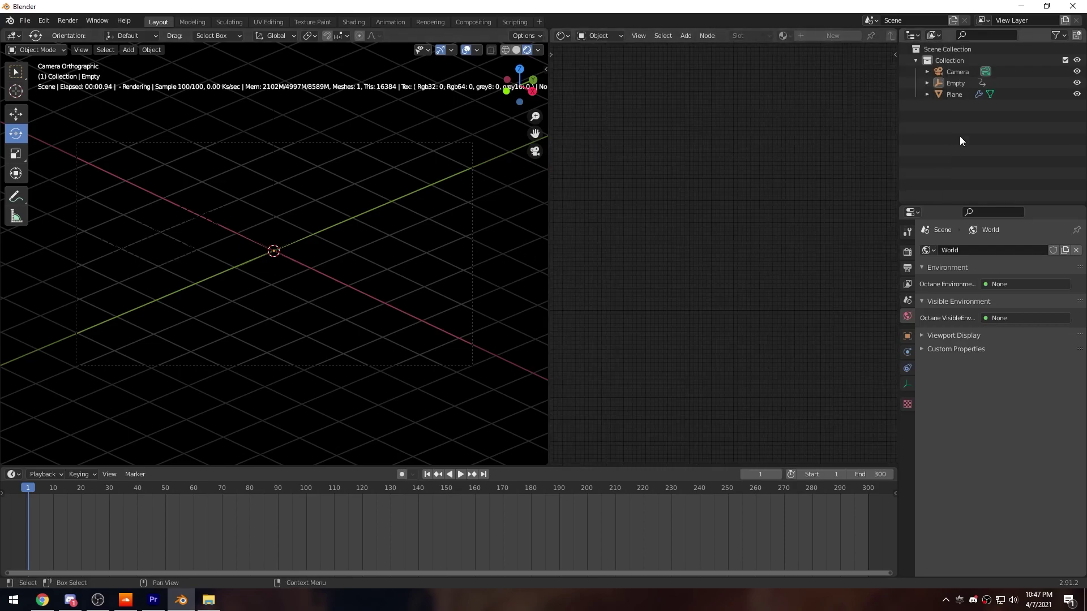
# Create a new material on the Plane and replace its default shader node with a Diffuse Material node.
pyautogui.click(951, 95)
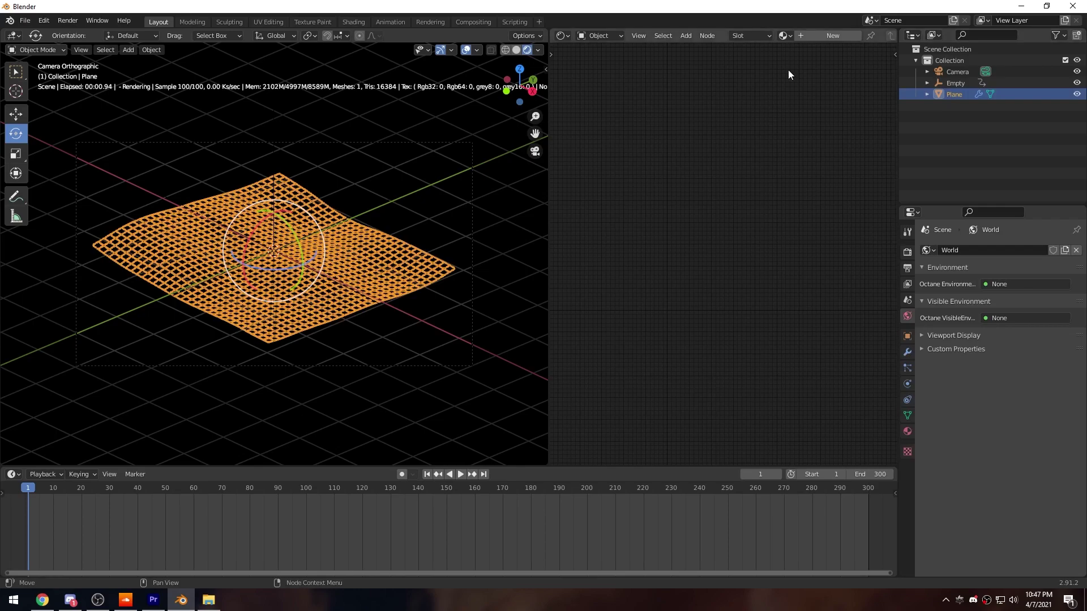
pyautogui.click(834, 36)
pyautogui.scroll(4, 695, 319)
pyautogui.press('b')
pyautogui.moveTo(635, 137); pyautogui.dragTo(696, 191)
pyautogui.press('x')
pyautogui.hotkey('shift', 'a')
pyautogui.click(695, 191)
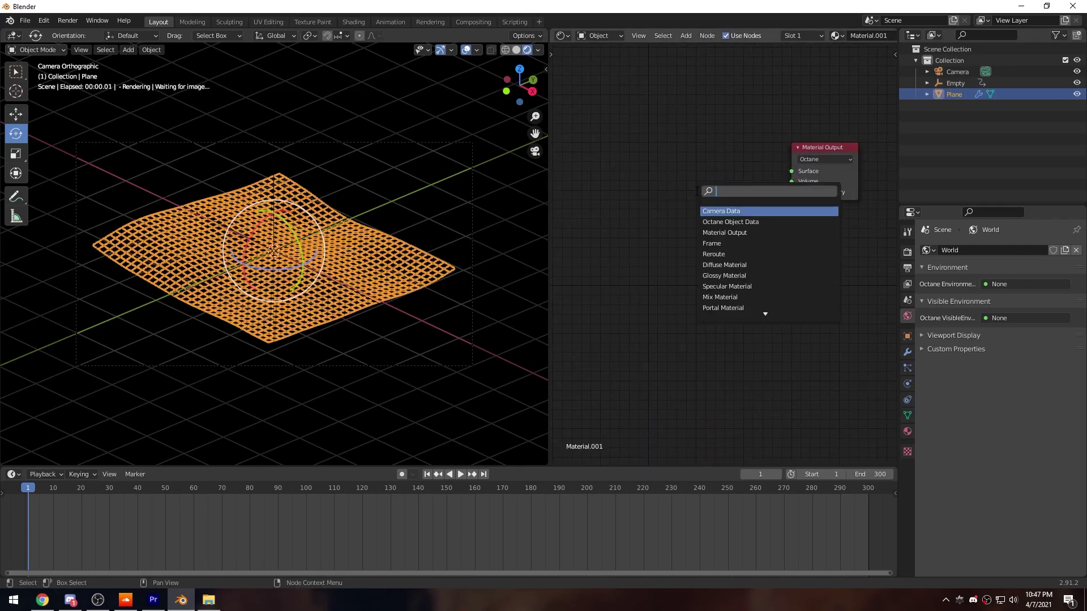
pyautogui.write('diffuse')
pyautogui.press('Return')
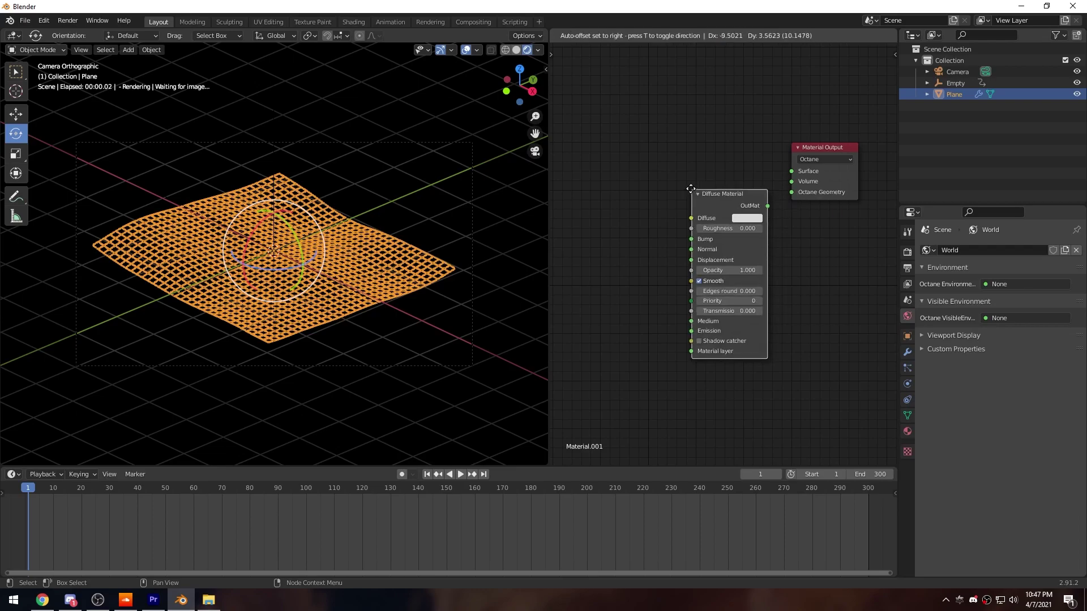
# Add a Black Body Emission node and an RGBSpectrum Tex node before the Diffuse Material node.
pyautogui.hotkey('shift', 'a')
pyautogui.click(657, 191)
pyautogui.write('black')
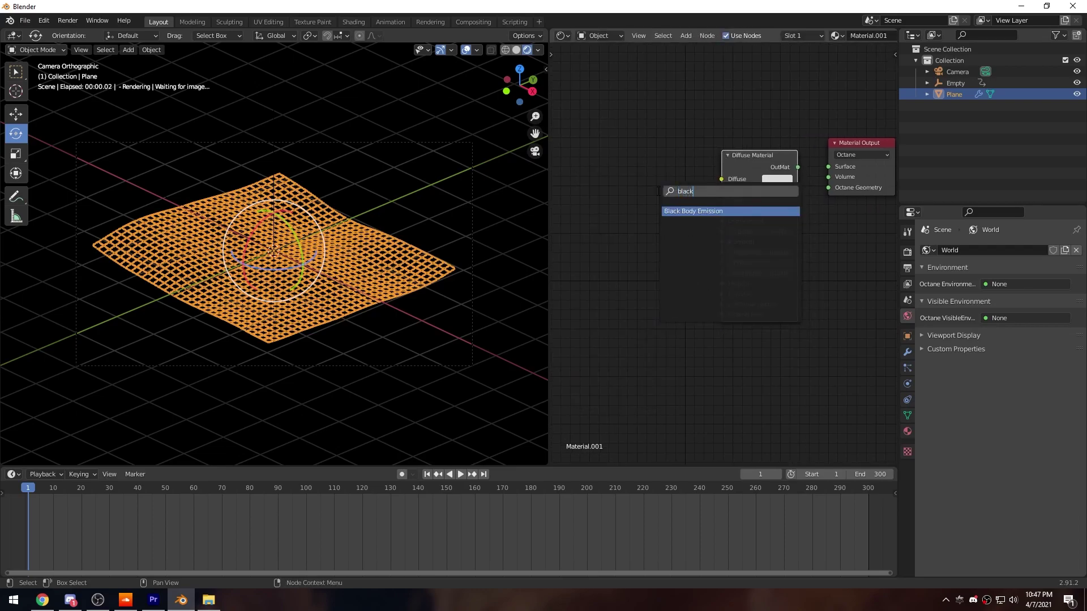
pyautogui.press('Return')
pyautogui.click(618, 153)
pyautogui.moveTo(618, 153); pyautogui.dragTo(691, 182, button='middle')
pyautogui.hotkey('shift', 'a')
pyautogui.click(655, 185)
pyautogui.write('rgb')
pyautogui.press('Return')
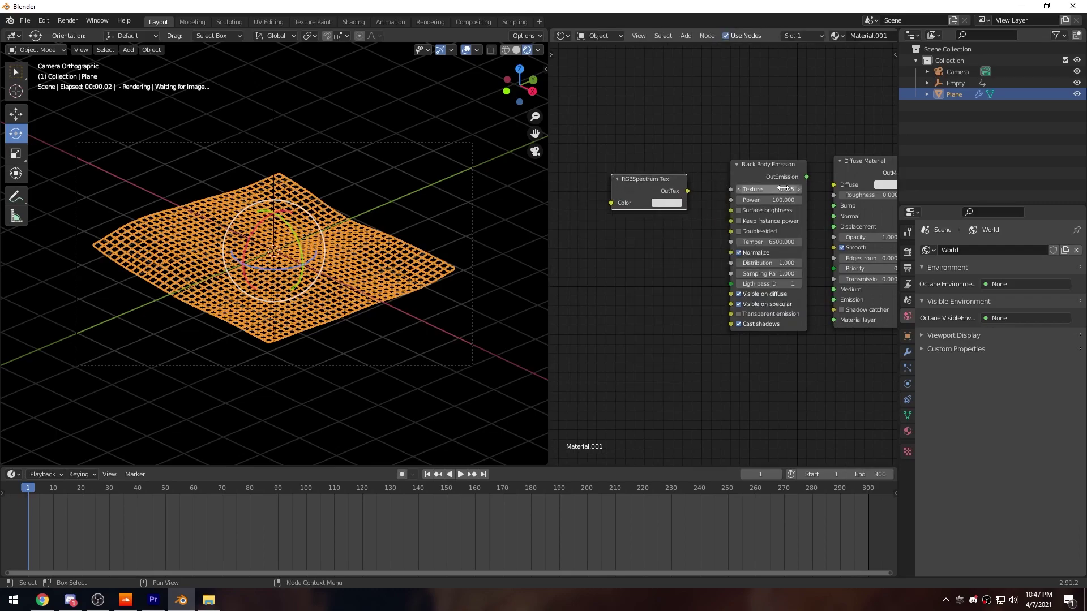
pyautogui.click(679, 198)
pyautogui.moveTo(680, 198); pyautogui.dragTo(634, 199, button='middle')
# Link the RGBSpectrum Tex to the emission's Texture, the Black Body Emission to the diffuse's Emission, and the Diffuse Material to the output's Surface.
pyautogui.moveTo(642, 186); pyautogui.dragTo(615, 166)
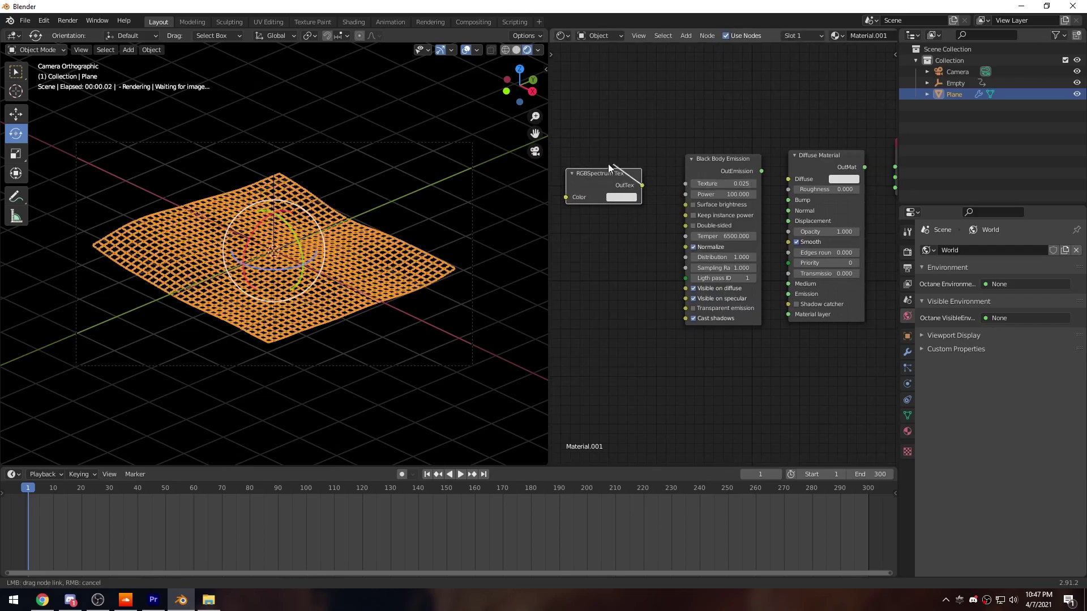
pyautogui.moveTo(688, 185); pyautogui.dragTo(686, 184)
pyautogui.moveTo(761, 171); pyautogui.dragTo(789, 294)
pyautogui.keyDown('ctrl'); pyautogui.scroll(-3, 787, 192); pyautogui.keyUp('ctrl')
pyautogui.moveTo(786, 176); pyautogui.dragTo(817, 175)
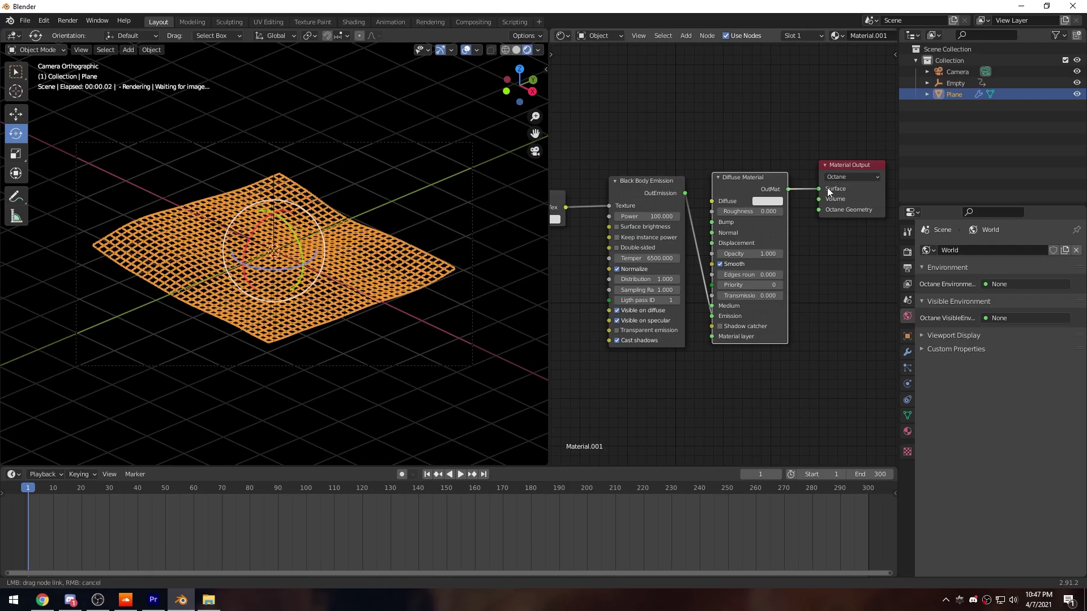
# Move the Diffuse Material, Black Body Emission and RGBSpectrum Tex nodes closer together in a tidy row.
pyautogui.moveTo(827, 188); pyautogui.dragTo(872, 202, button='middle')
pyautogui.moveTo(783, 182); pyautogui.dragTo(796, 172)
pyautogui.moveTo(711, 188); pyautogui.dragTo(738, 176)
pyautogui.moveTo(610, 206); pyautogui.dragTo(683, 192)
pyautogui.moveTo(570, 202); pyautogui.dragTo(626, 178)
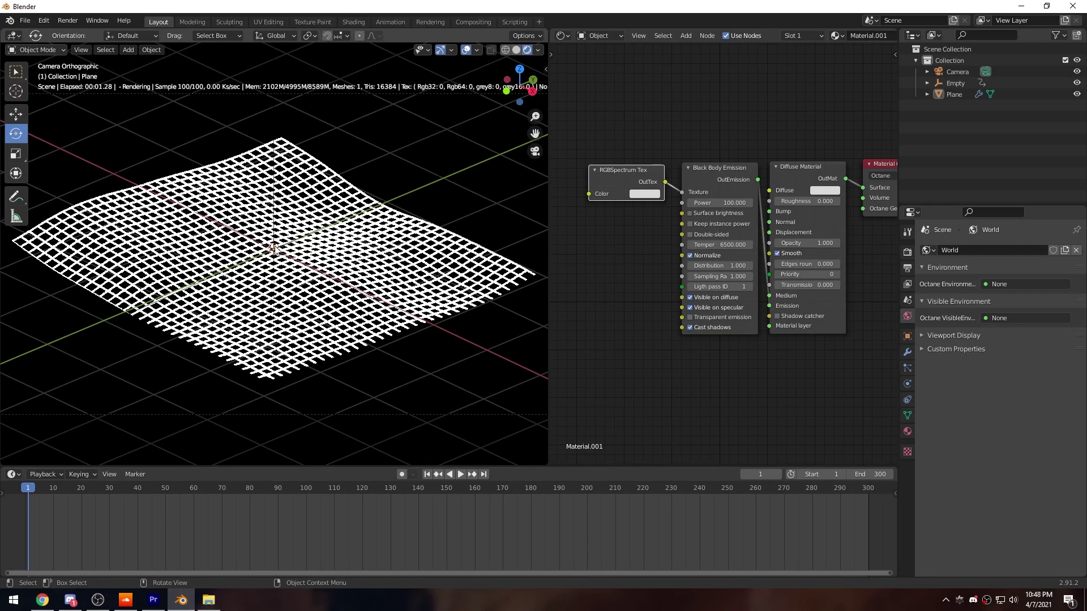
# Enable Surface brightness on the Black Body Emission node and set its power to 1.
pyautogui.click(689, 214)
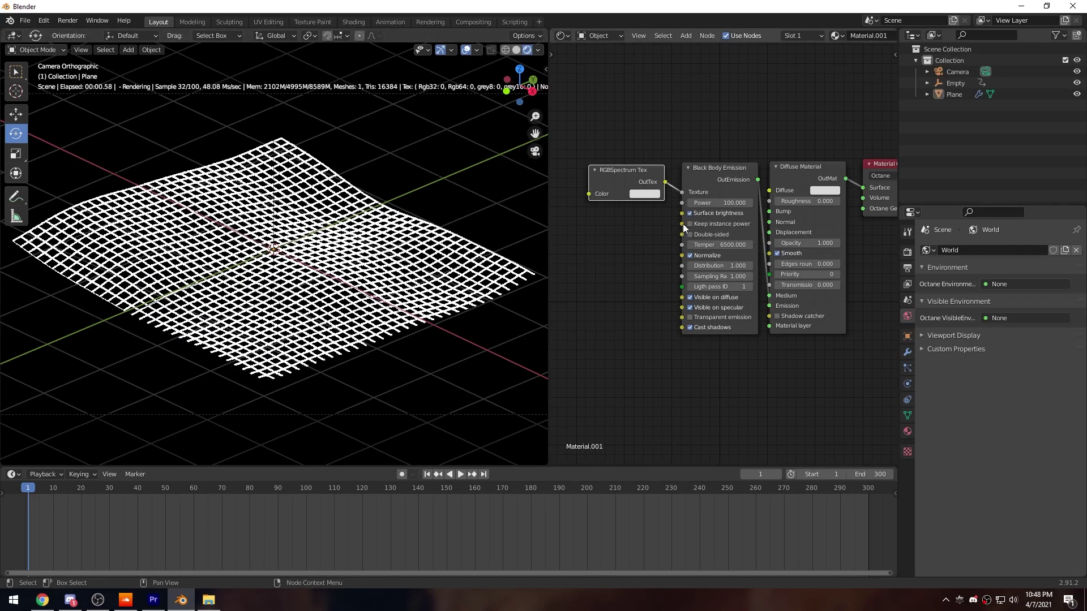
pyautogui.click(734, 203)
pyautogui.write('1')
pyautogui.press('Return')
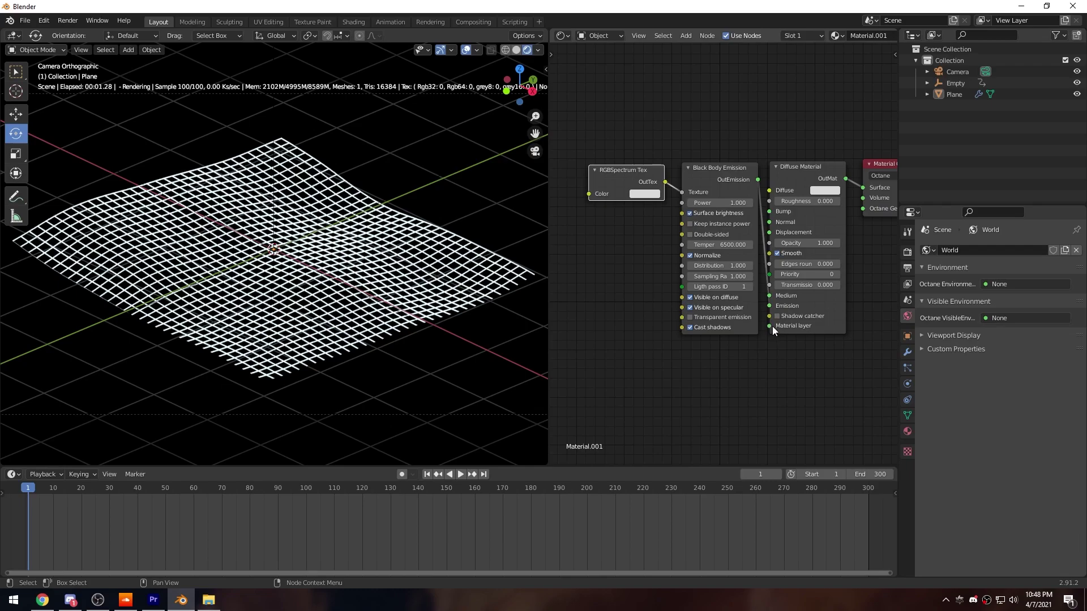
# Change the RGBSpectrum Tex color to a light purple.
pyautogui.click(645, 195)
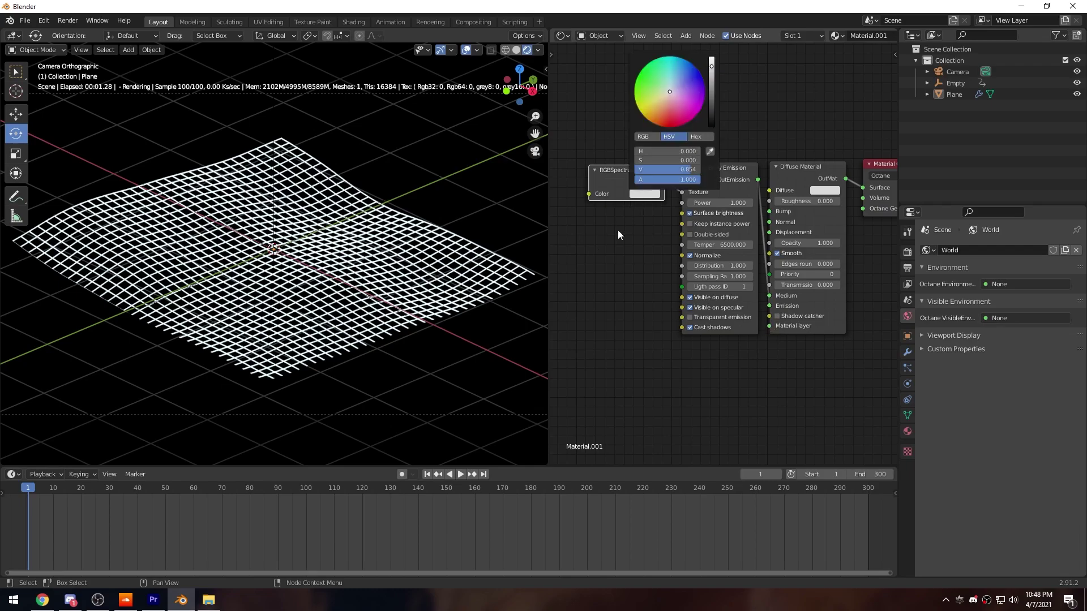
pyautogui.click(645, 194)
pyautogui.moveTo(666, 99); pyautogui.dragTo(680, 89)
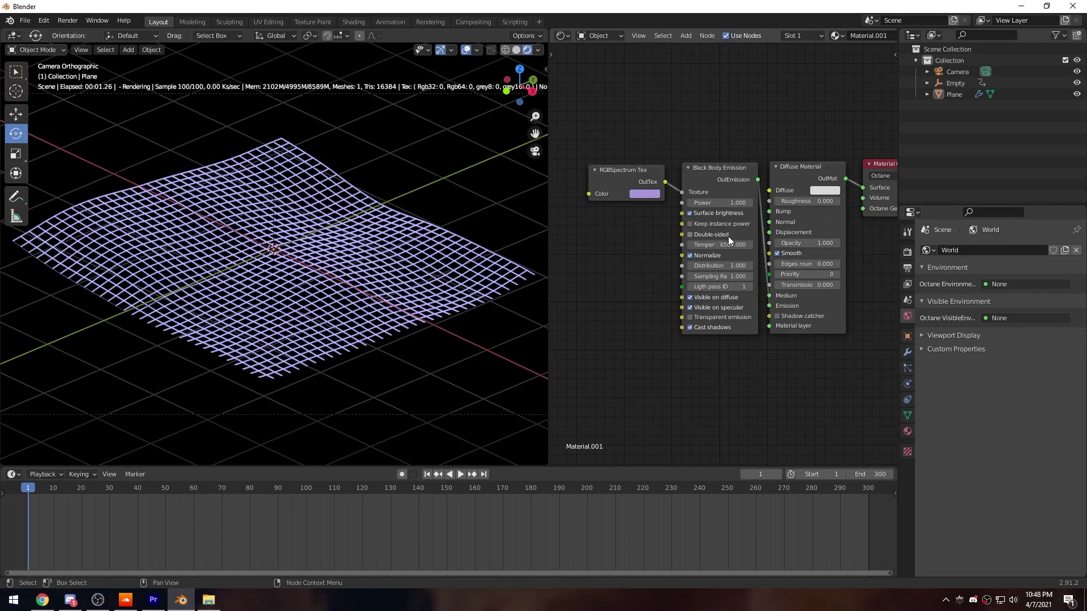
# Enable Double-sided on the Black Body Emission node and check the wireframe in the rendered view.
pyautogui.click(700, 233)
pyautogui.click(700, 234)
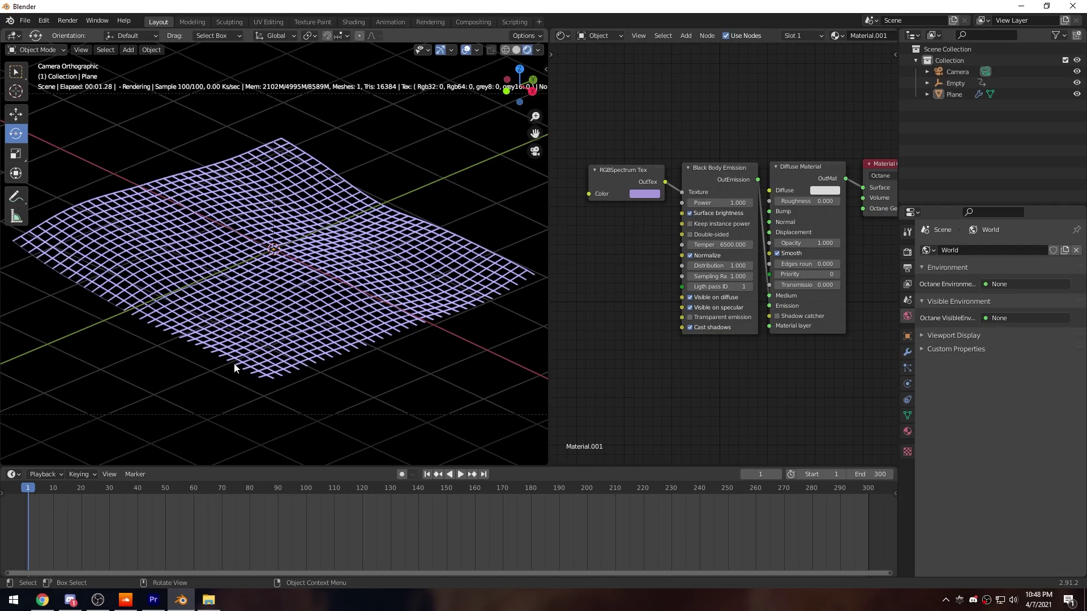
pyautogui.click(690, 235)
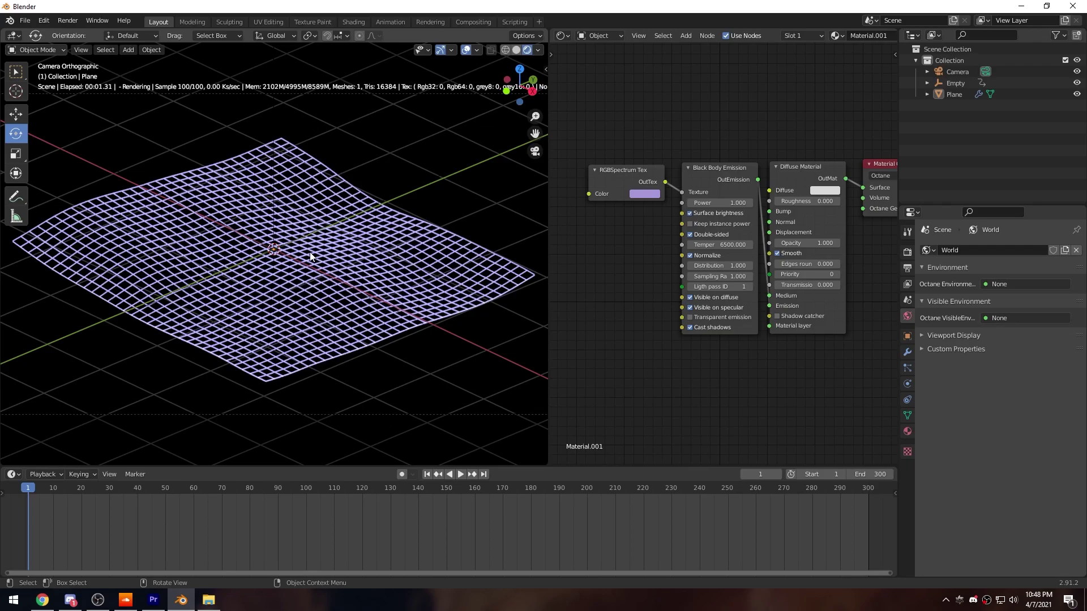
pyautogui.scroll(-1, 348, 266)
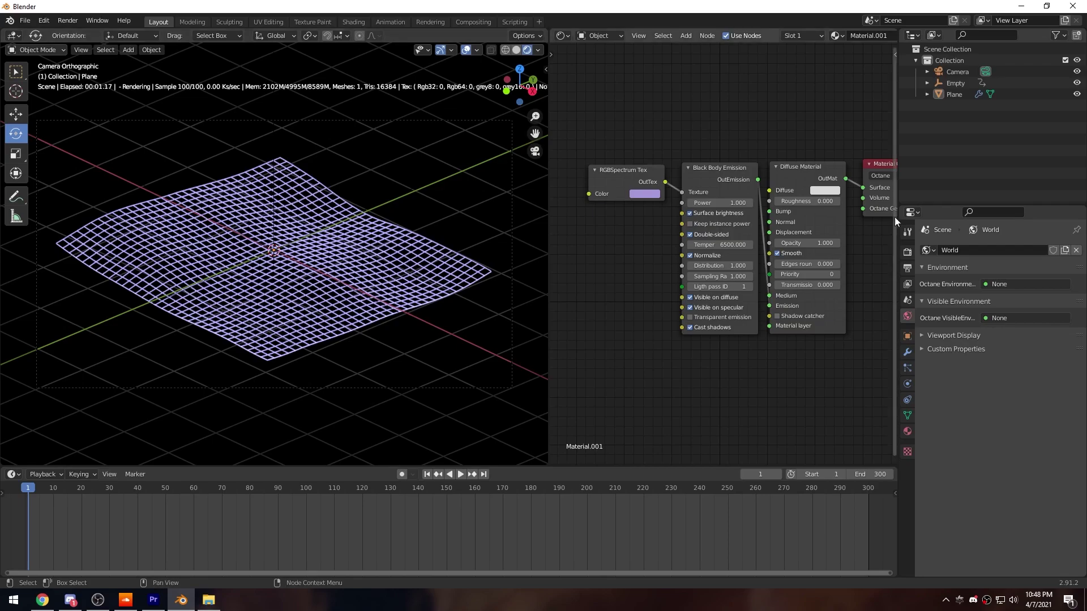
# Enable the Octane Camera Imager (Render Mode) for the camera and set its response type to sRGB.
pyautogui.click(957, 72)
pyautogui.click(908, 383)
pyautogui.scroll(-15, 960, 416)
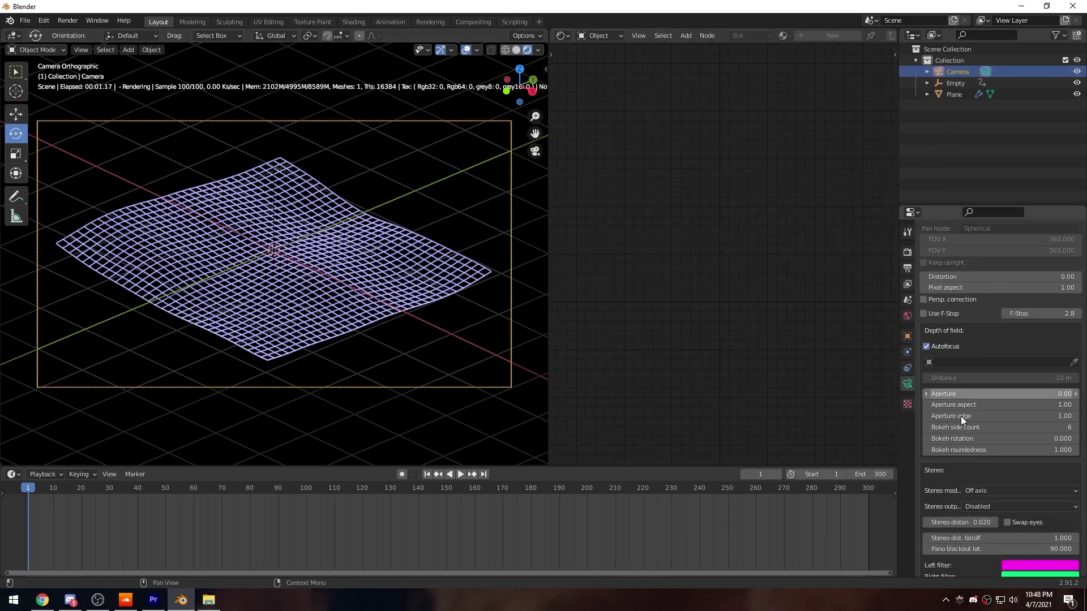
pyautogui.scroll(-7, 960, 419)
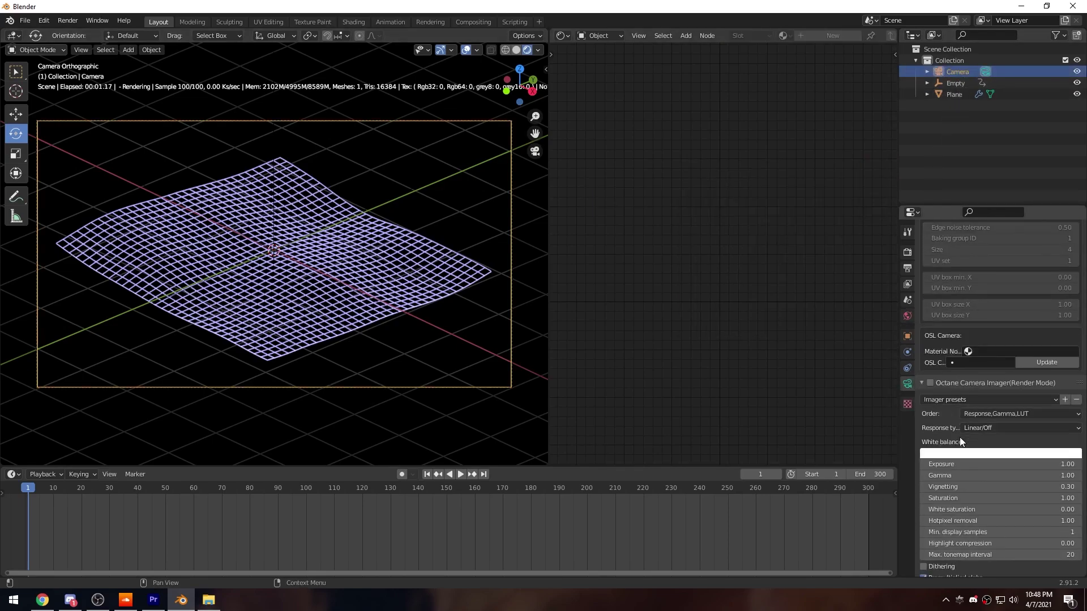
pyautogui.click(930, 384)
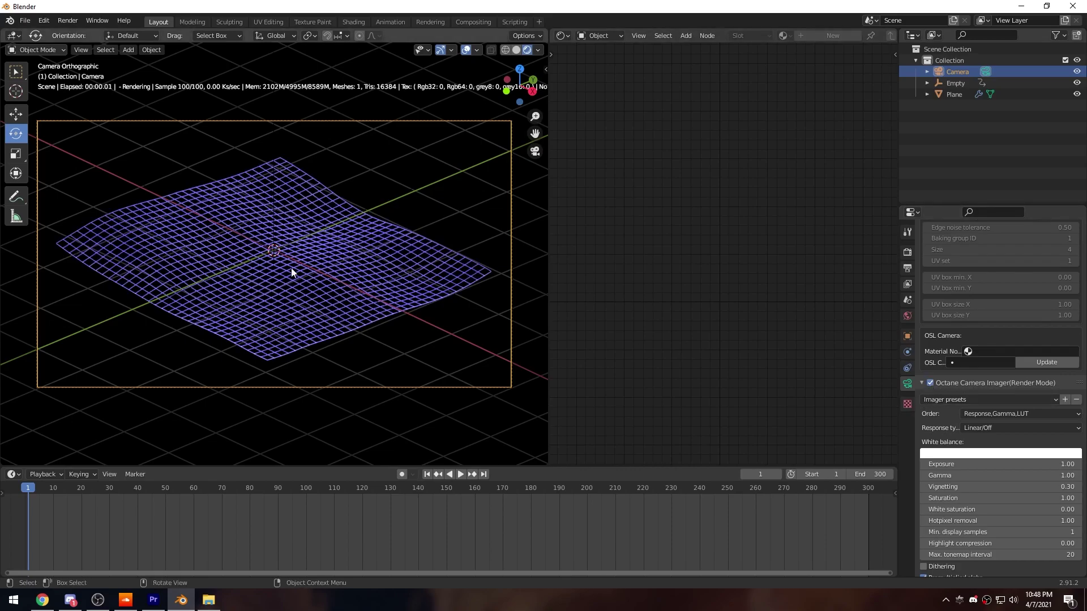
pyautogui.click(996, 428)
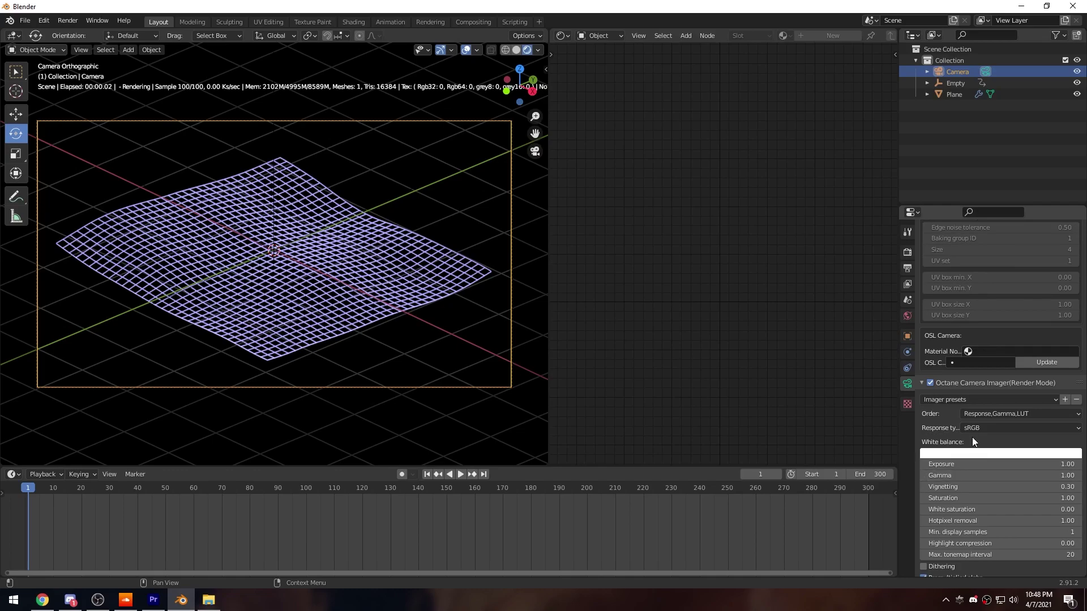
# Enable Octane Post Processing on the camera and raise the bloom power to 83.880.
pyautogui.scroll(-12, 970, 430)
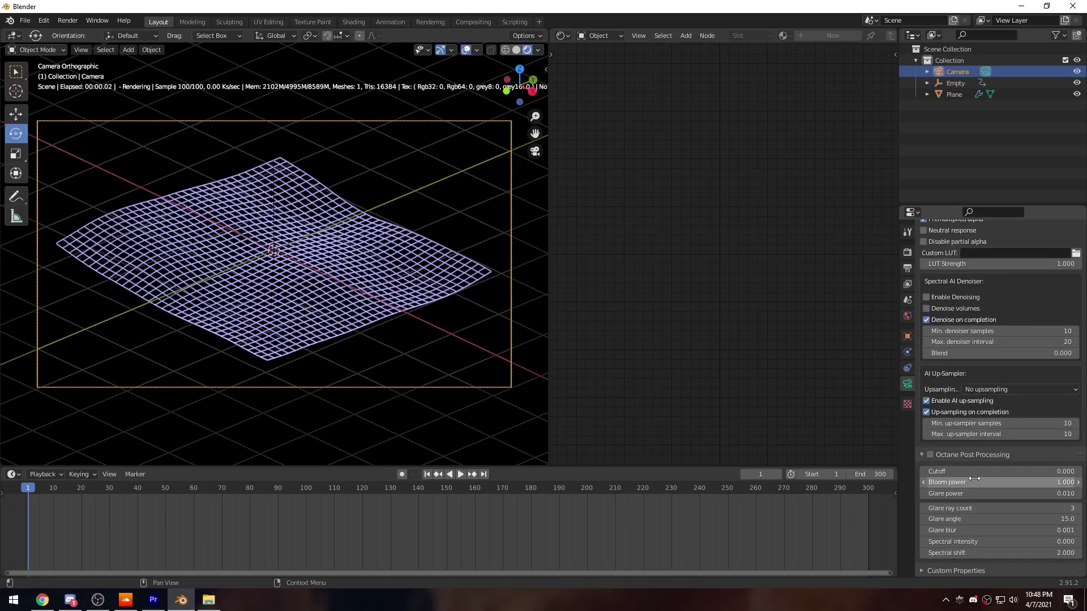
pyautogui.click(931, 456)
pyautogui.click(988, 487)
pyautogui.write('25')
pyautogui.press('Return')
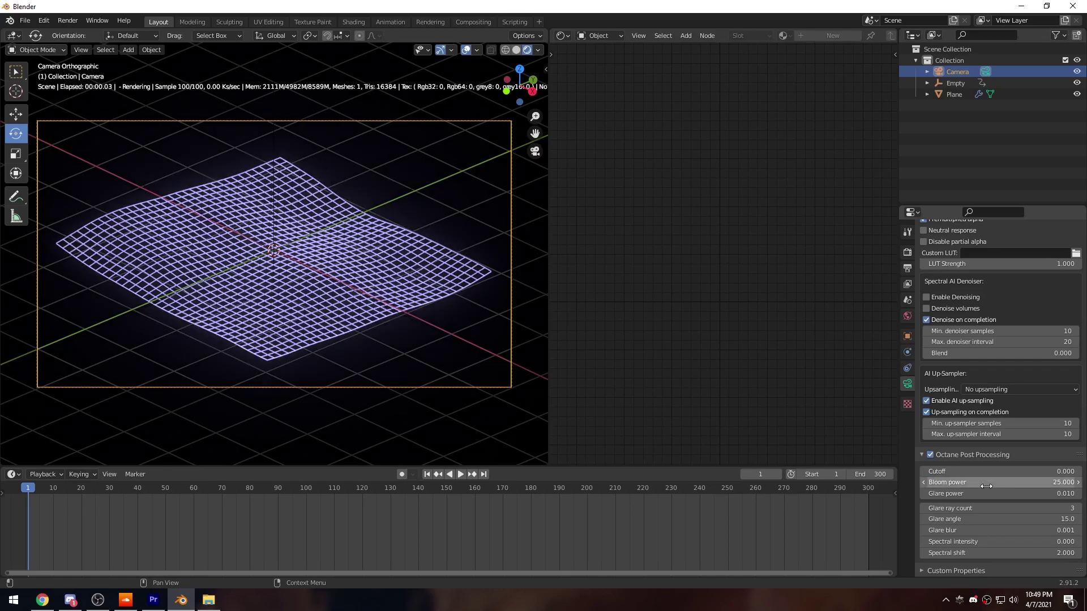
pyautogui.moveTo(1000, 482); pyautogui.dragTo(1067, 482)
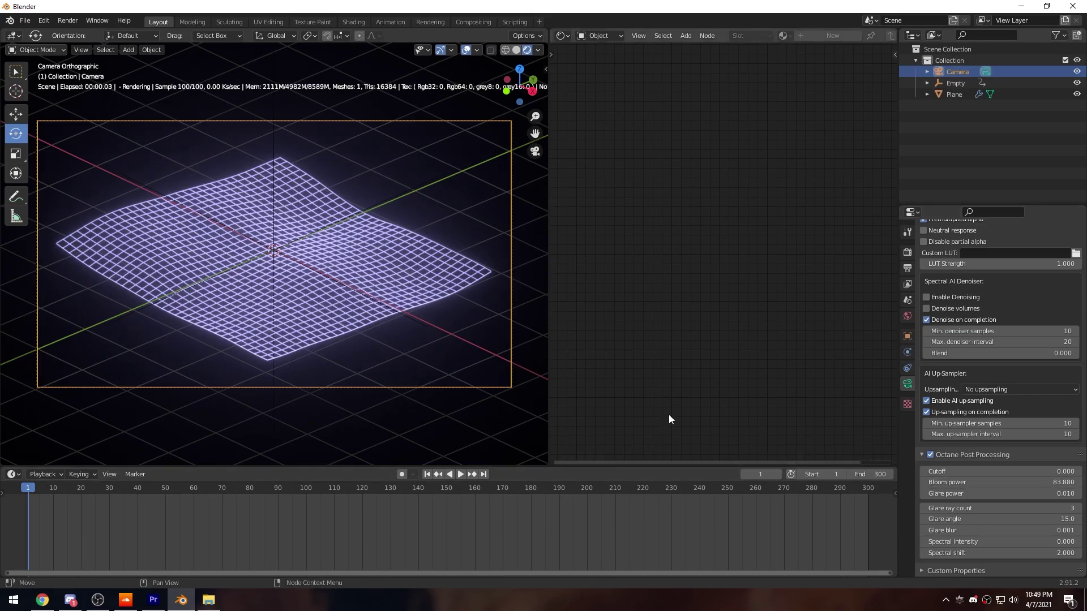
# Hide the viewport overlays and check the wireframe's glow up close in the rendered view.
pyautogui.click(467, 51)
pyautogui.scroll(3, 409, 356)
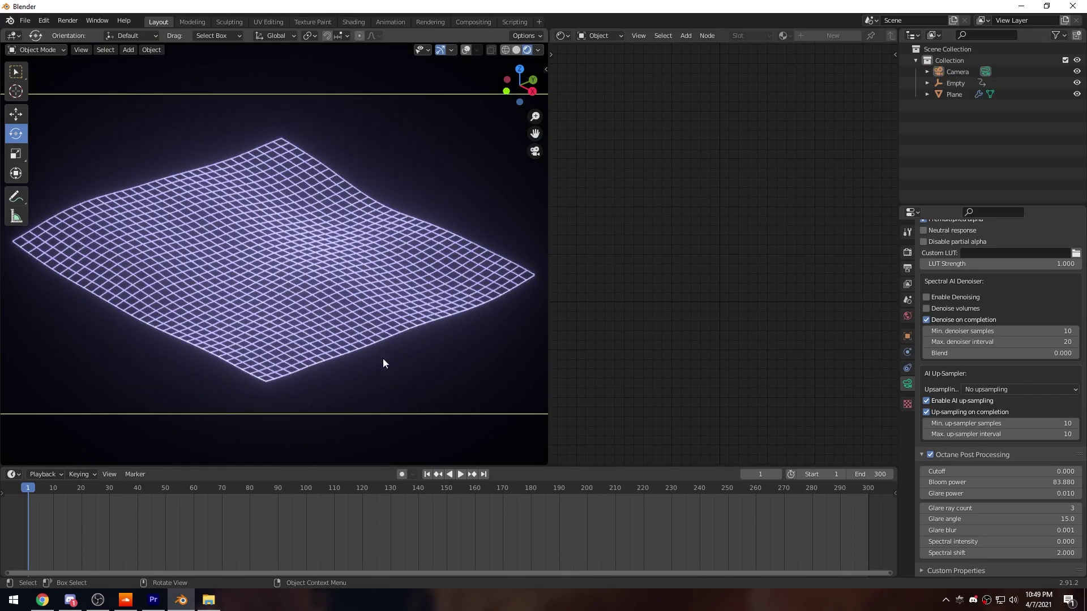
pyautogui.scroll(-2, 383, 363)
# Select the plane and show the scene's output properties to review the resolution, frame range and output path.
pyautogui.click(352, 242)
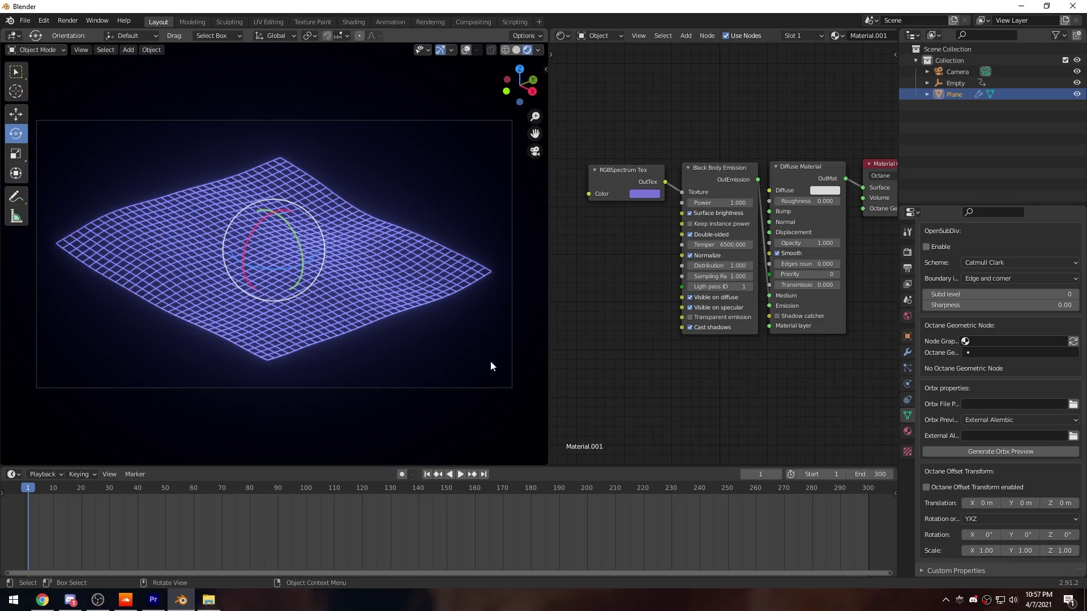
pyautogui.scroll(10, 927, 382)
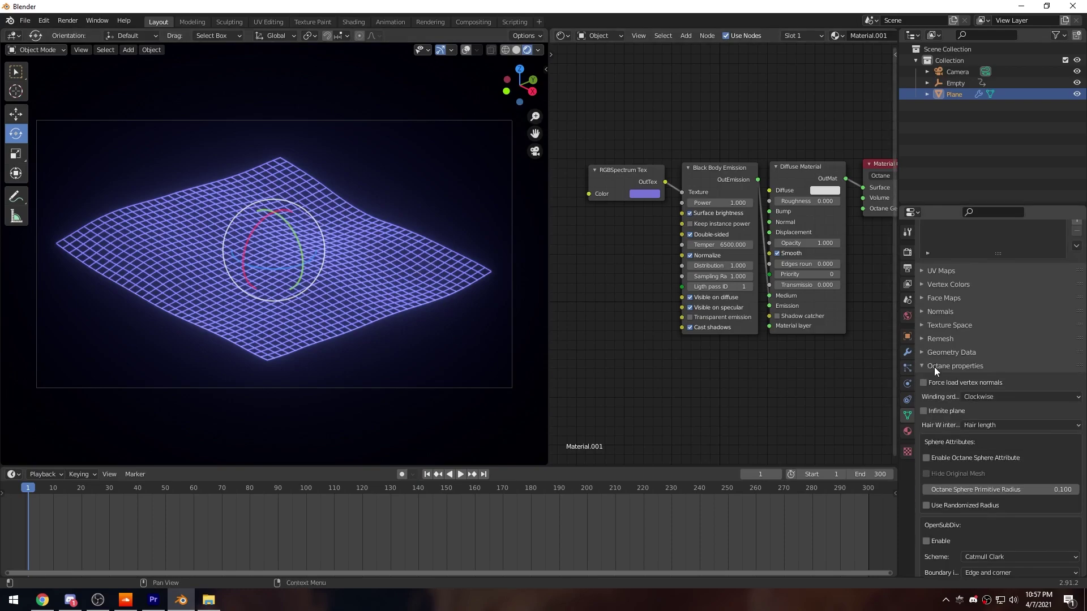
pyautogui.scroll(6, 934, 366)
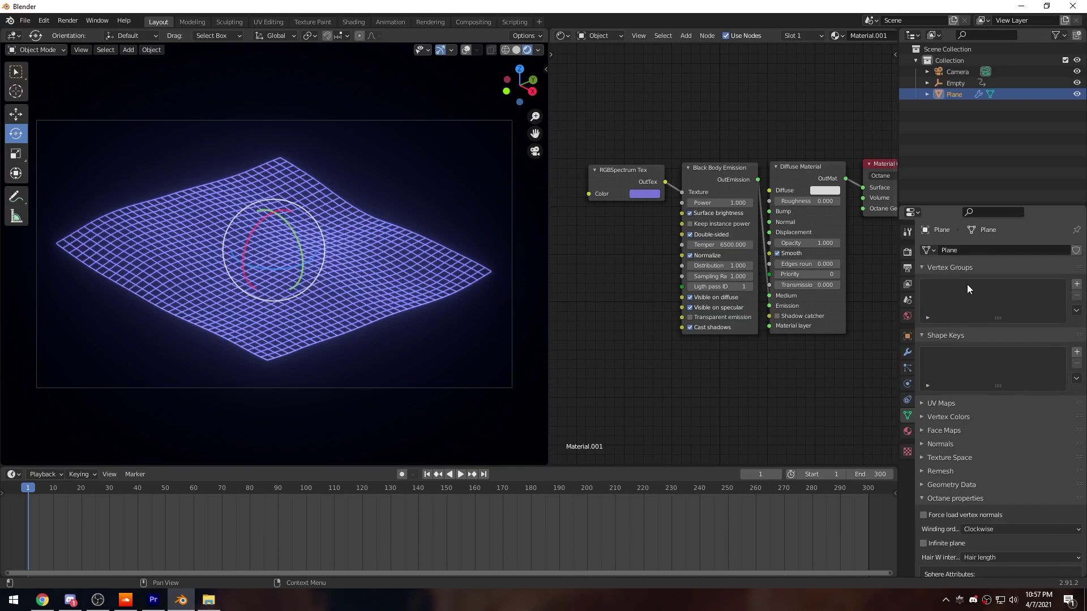
pyautogui.click(908, 269)
pyautogui.scroll(-1, 964, 351)
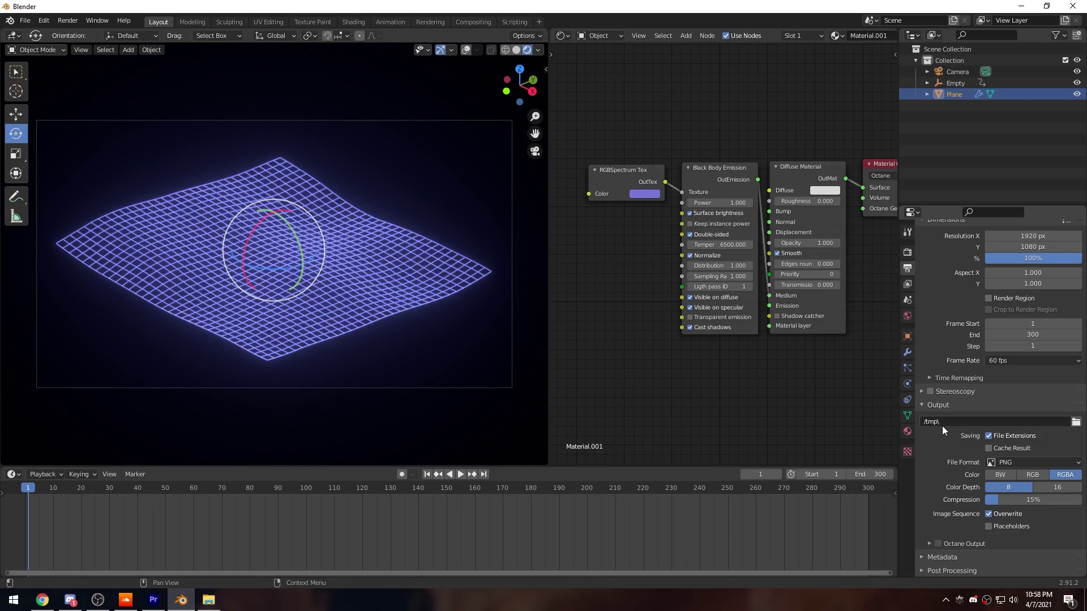
# Look through the folders on the Windows (C:) drive in File Explorer, and close the window.
pyautogui.click(12, 600)
pyautogui.click(337, 178)
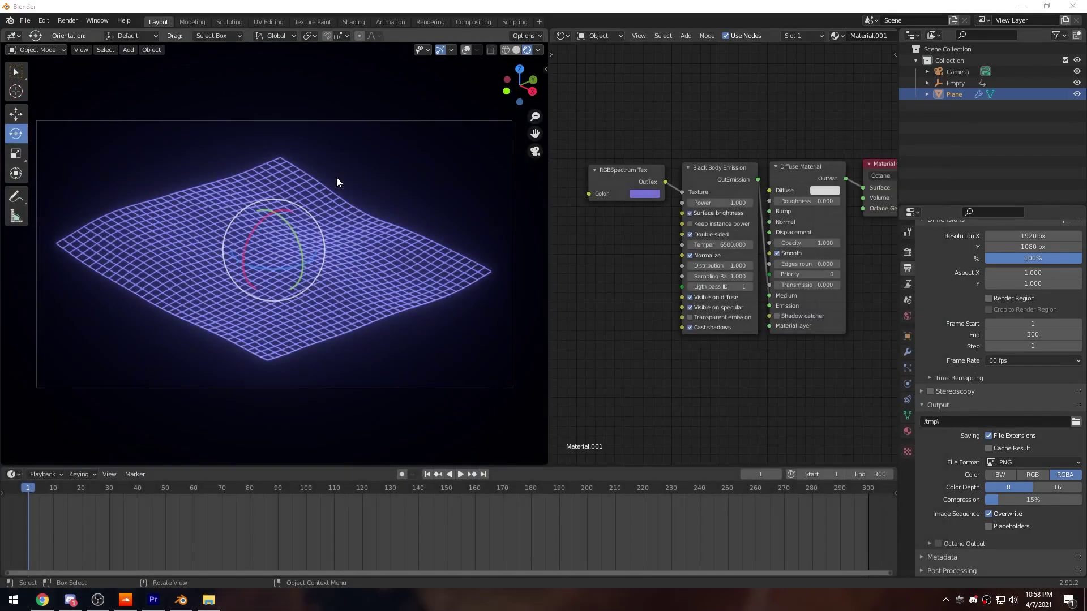
pyautogui.press('super+e')
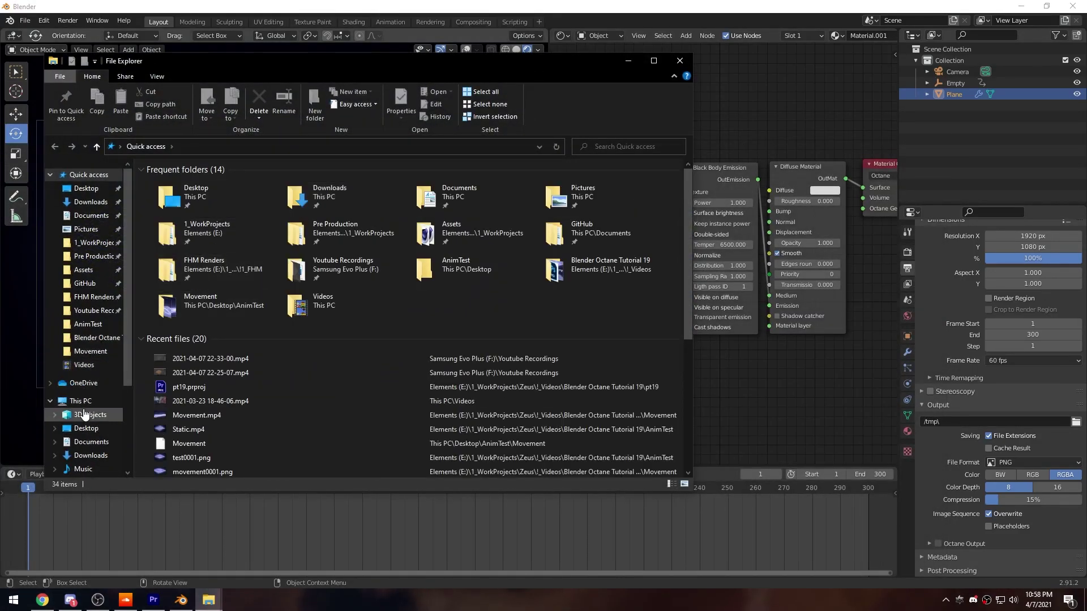
pyautogui.scroll(-1, 84, 415)
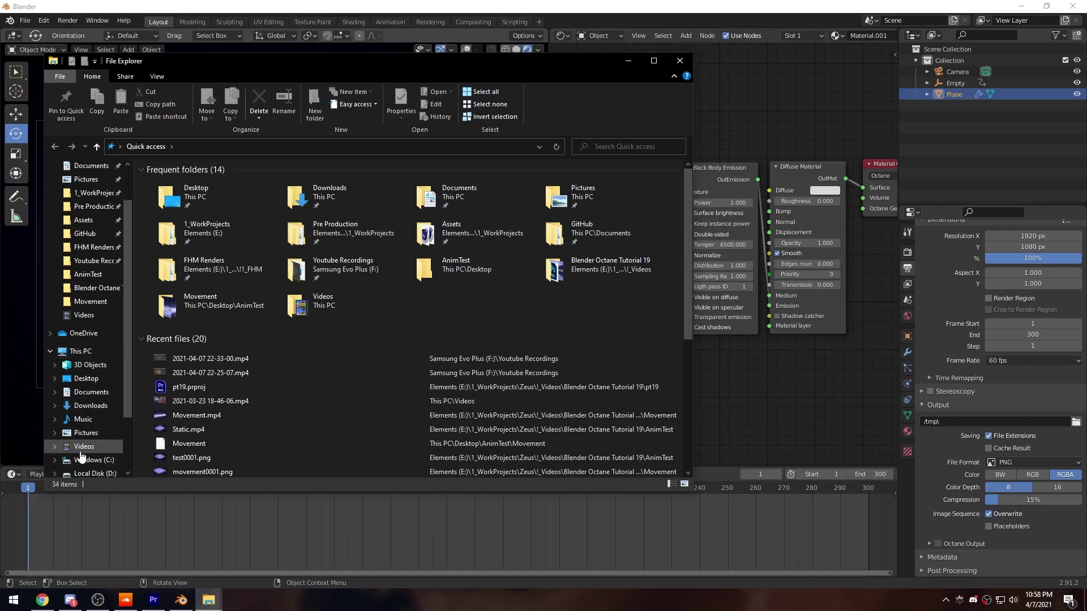
pyautogui.click(91, 353)
pyautogui.click(201, 309)
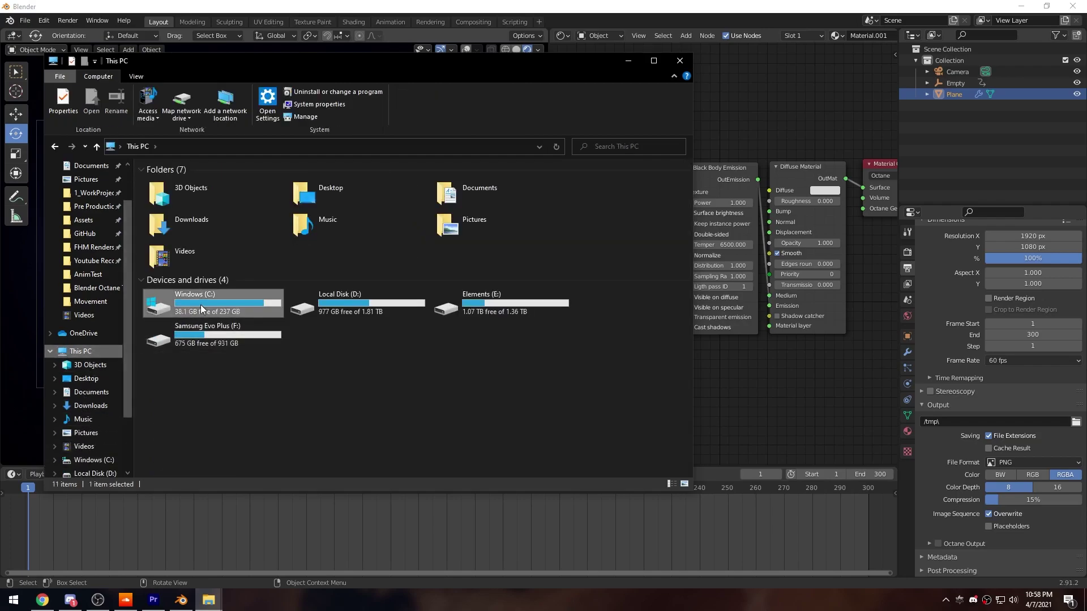
pyautogui.doubleClick(201, 308)
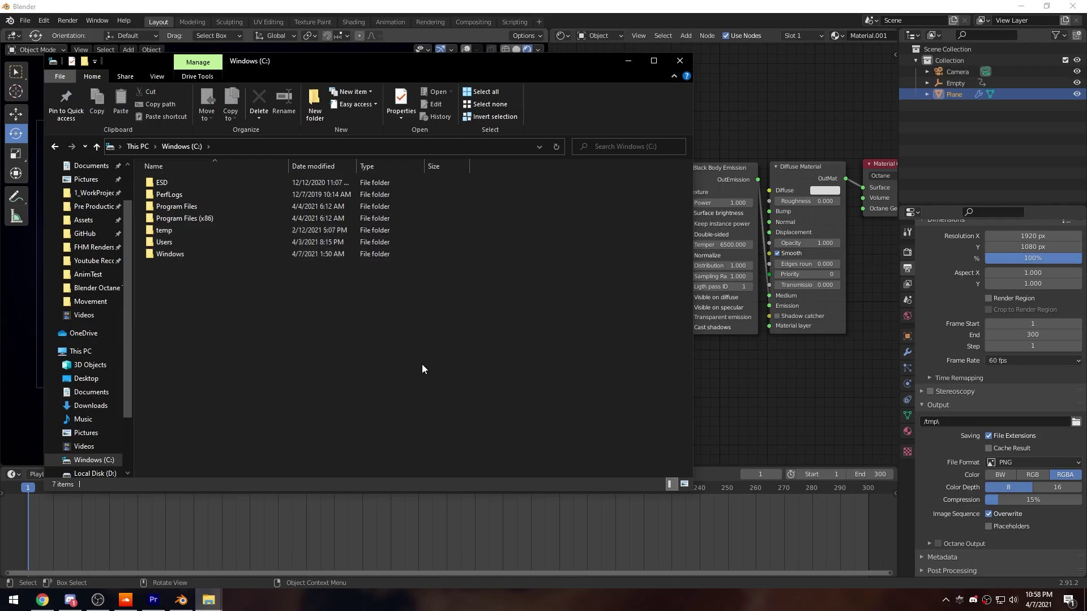
pyautogui.moveTo(546, 71); pyautogui.dragTo(562, 80)
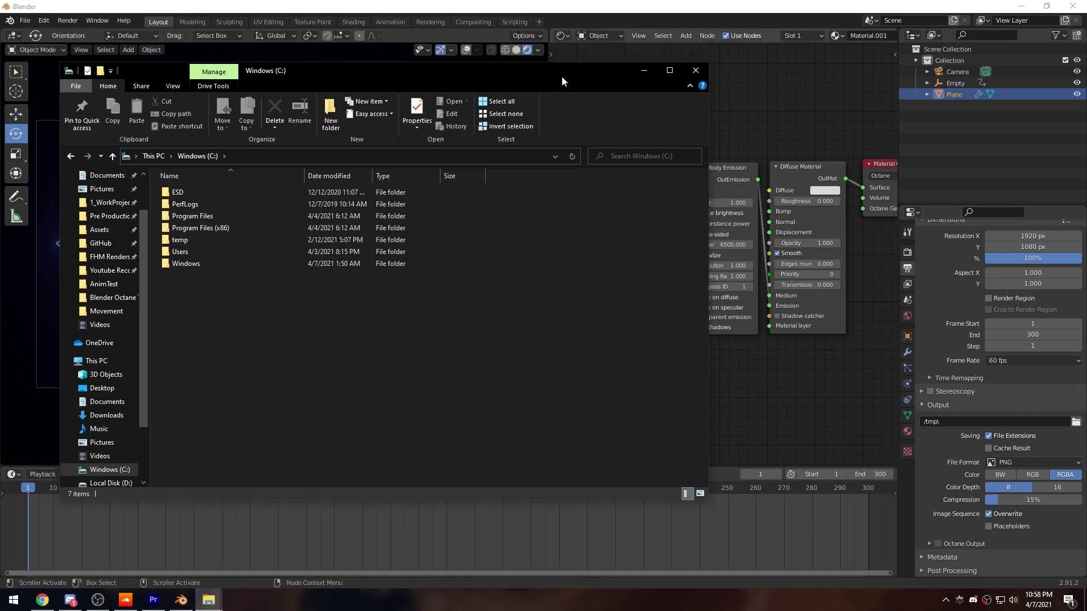
pyautogui.click(703, 70)
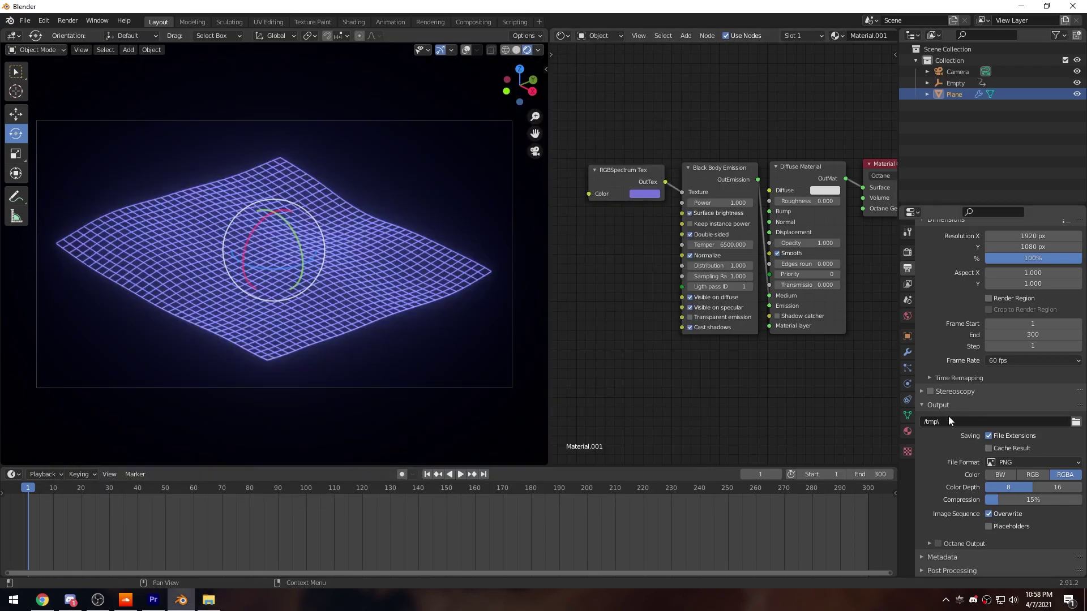
# Browse for the render output location, create a folder named Animation on the Desktop and open it.
pyautogui.click(1076, 423)
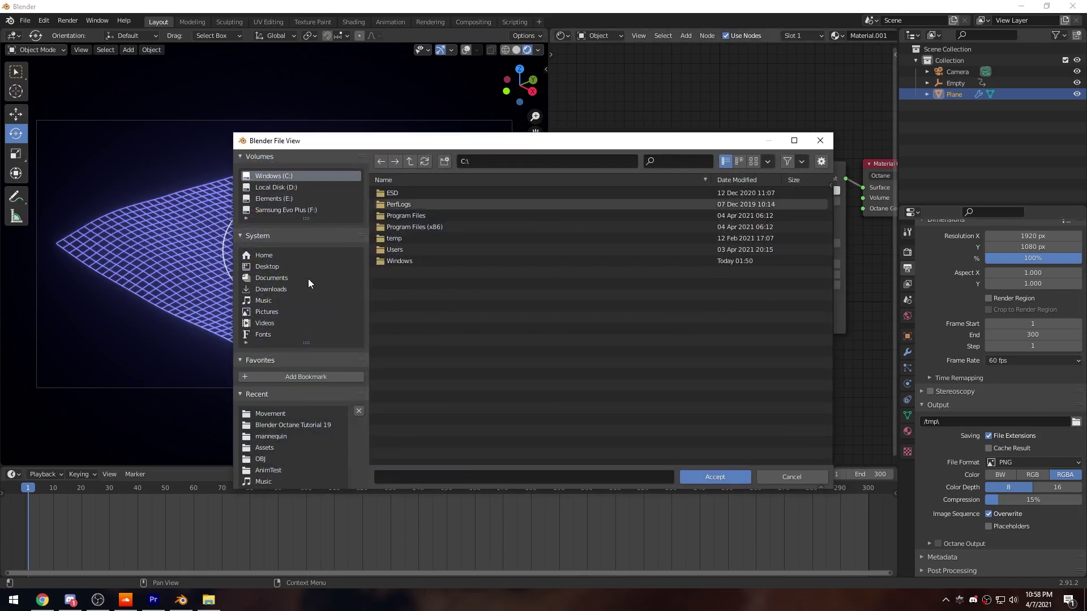
pyautogui.click(273, 276)
pyautogui.click(272, 267)
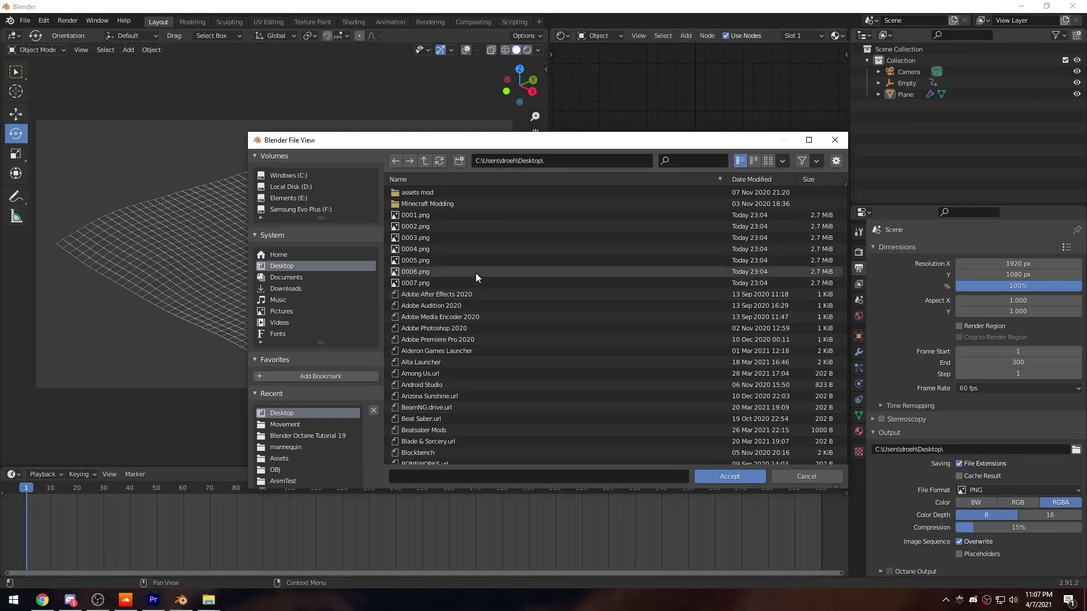
pyautogui.click(459, 161)
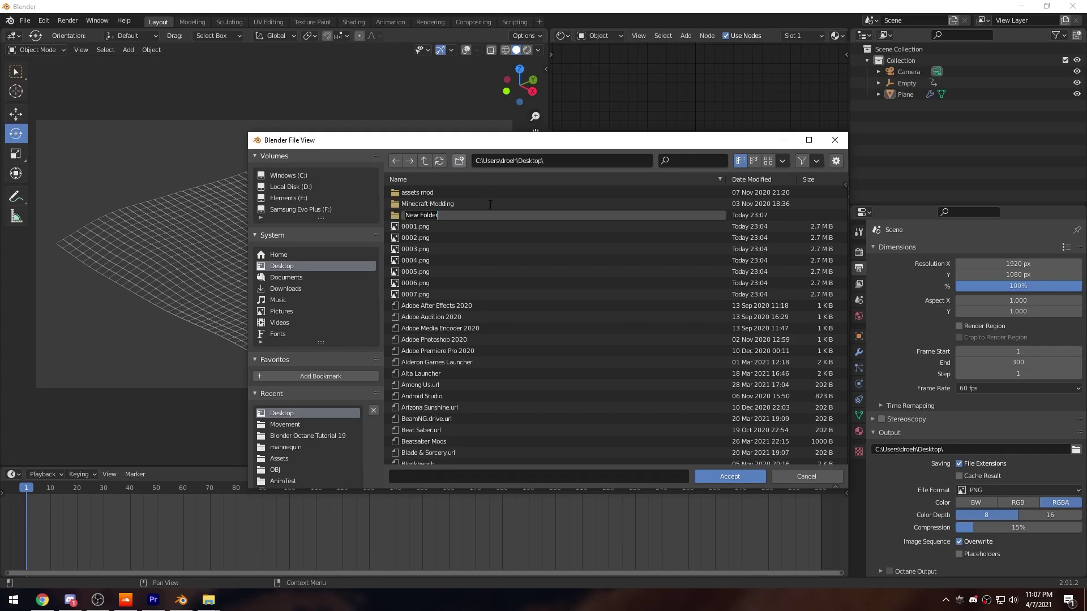
pyautogui.write('Animation')
pyautogui.press('Return')
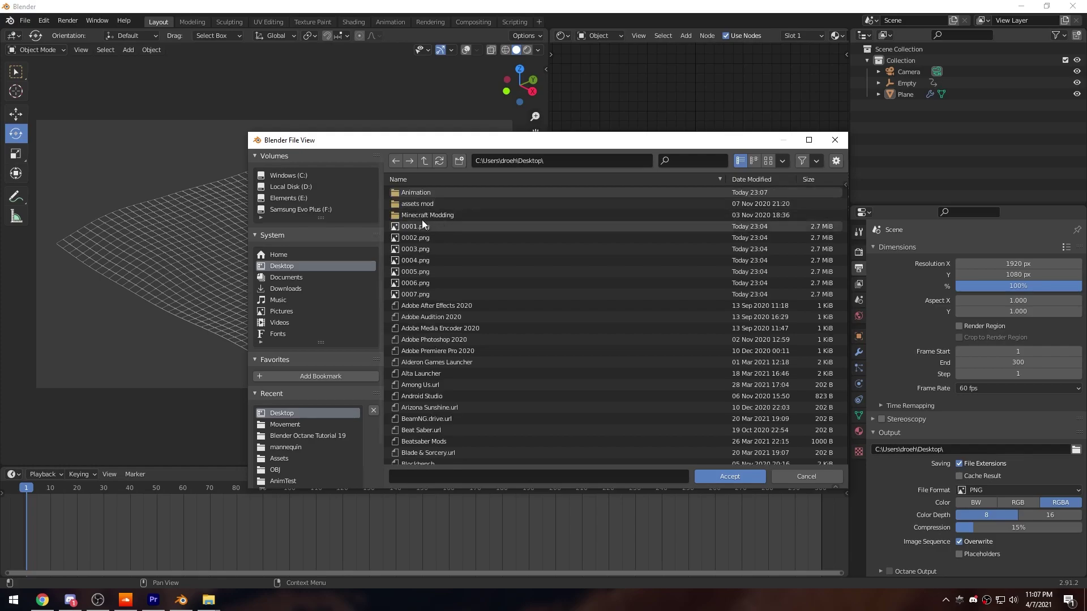
pyautogui.click(430, 193)
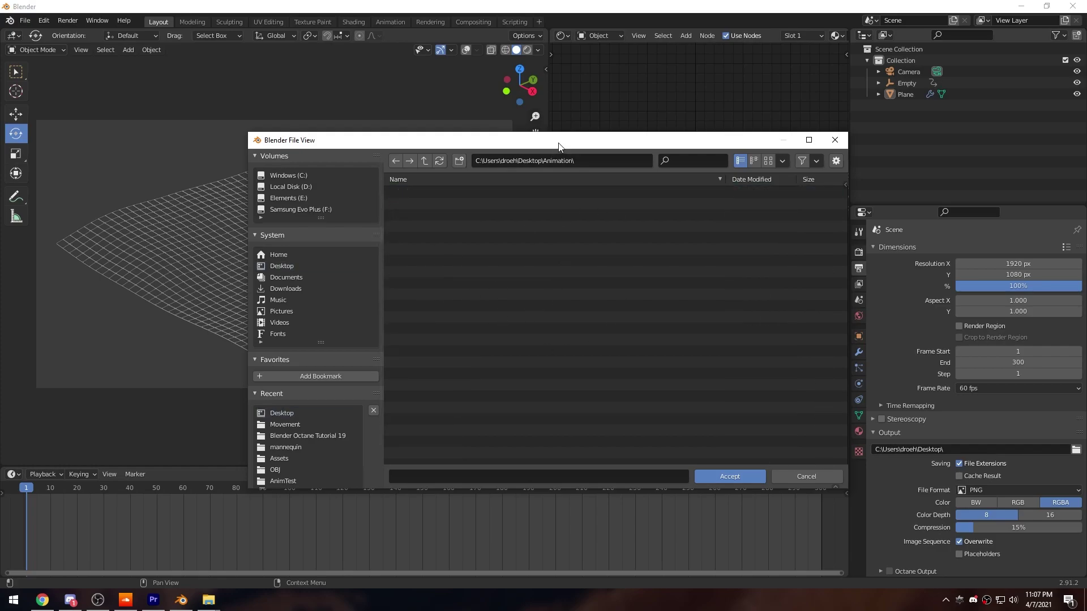
# Name the output files anim and accept the Animation folder as the render output path.
pyautogui.moveTo(558, 146); pyautogui.dragTo(534, 135)
pyautogui.click(422, 469)
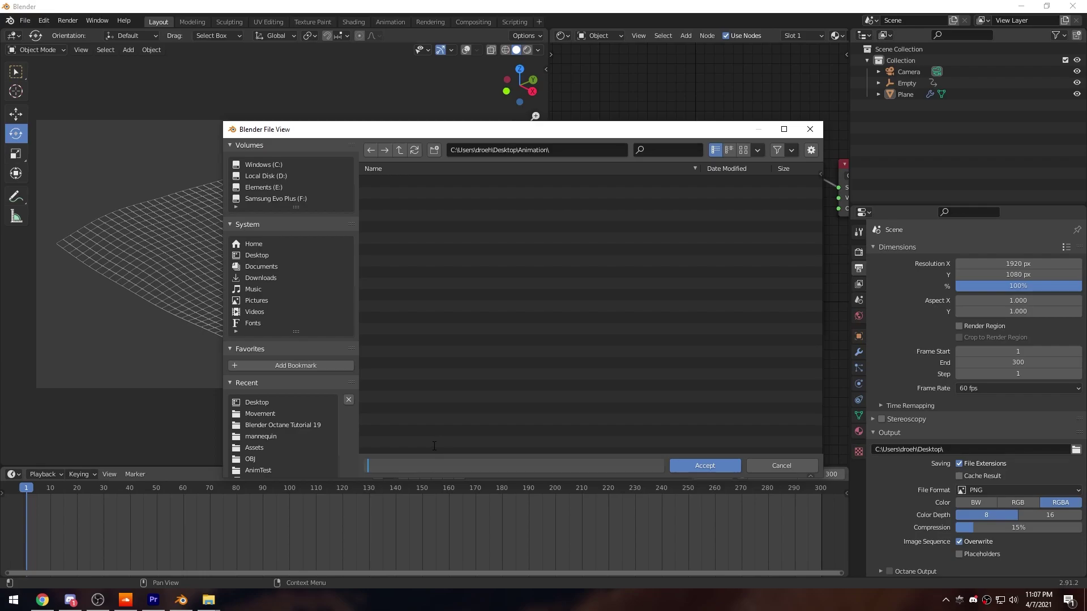
pyautogui.write('anim')
pyautogui.click(505, 189)
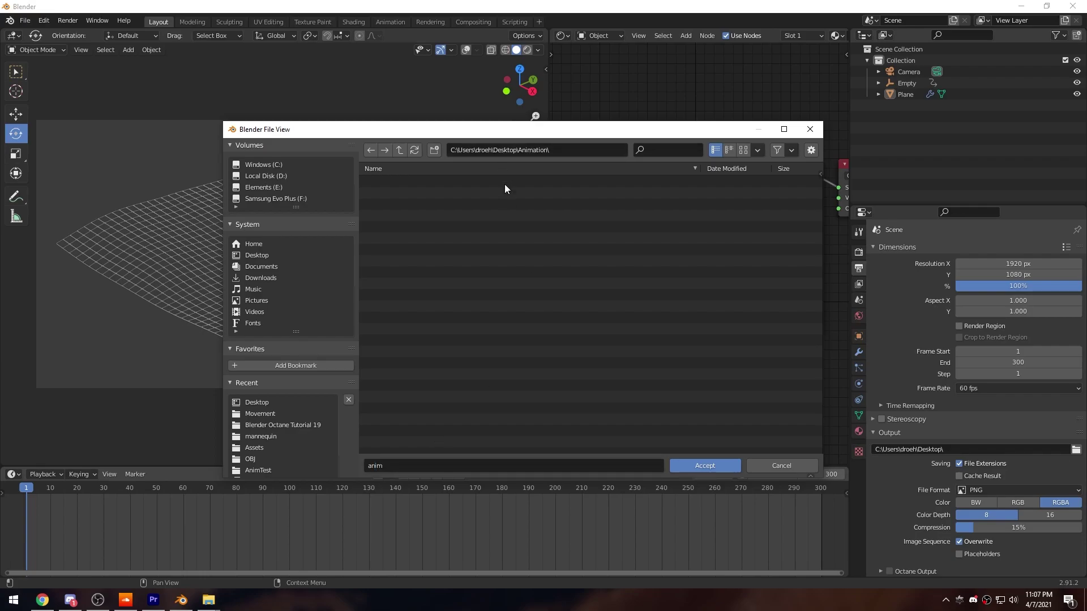
pyautogui.click(705, 466)
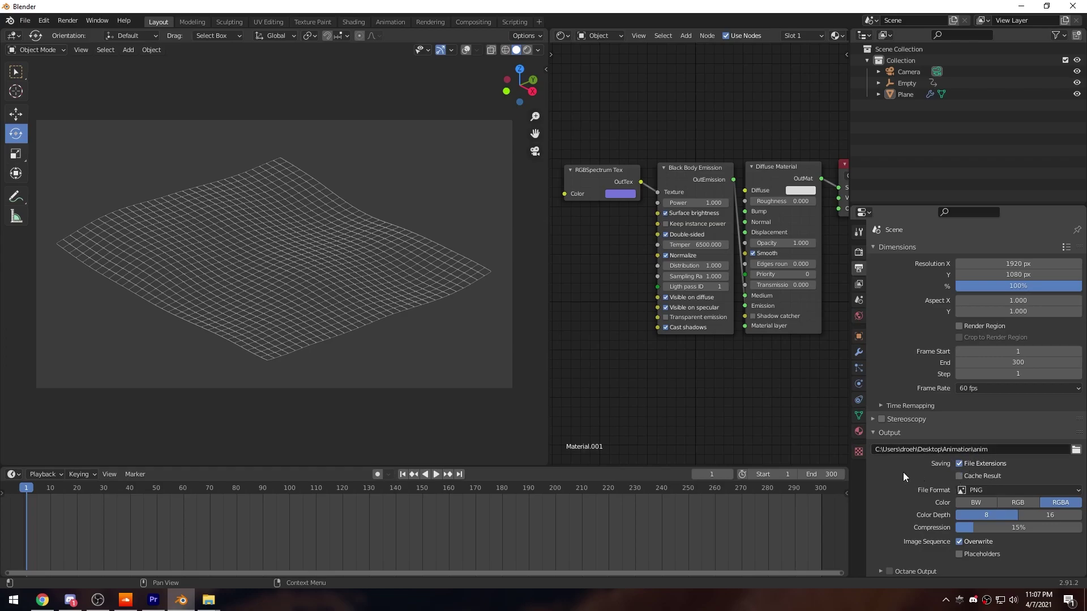
# Review the available output file formats and choose PNG for the image sequence.
pyautogui.scroll(-1, 890, 475)
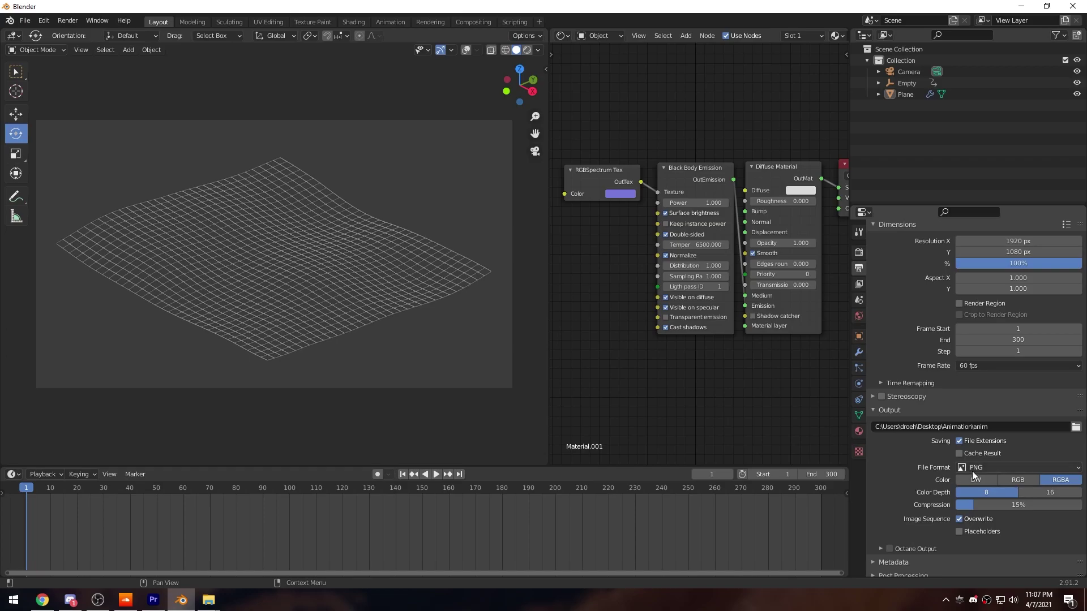
pyautogui.click(1014, 467)
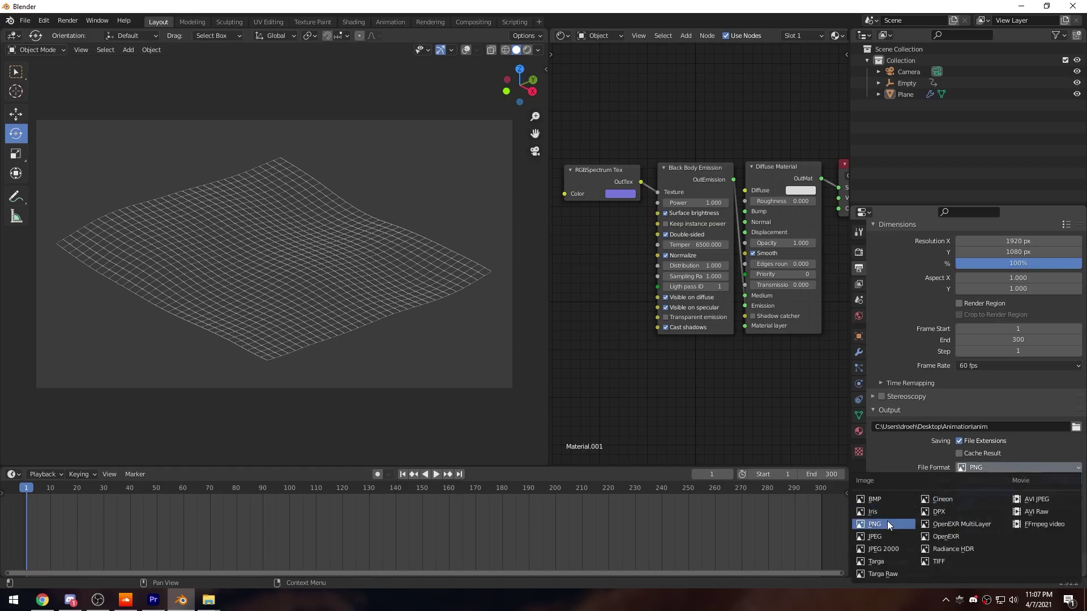
pyautogui.click(996, 467)
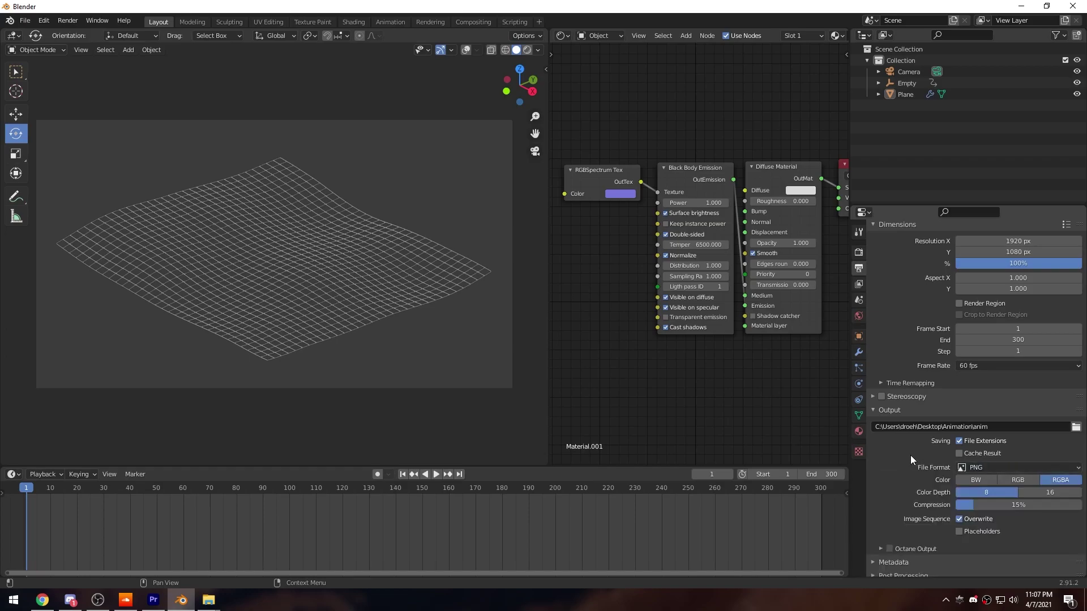
pyautogui.click(981, 468)
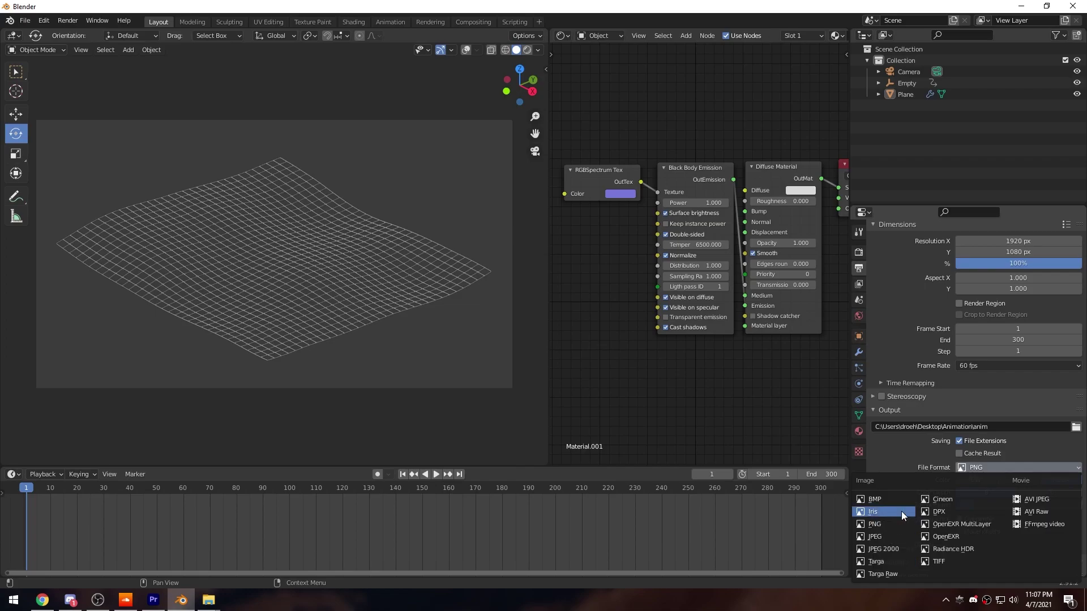
pyautogui.click(880, 525)
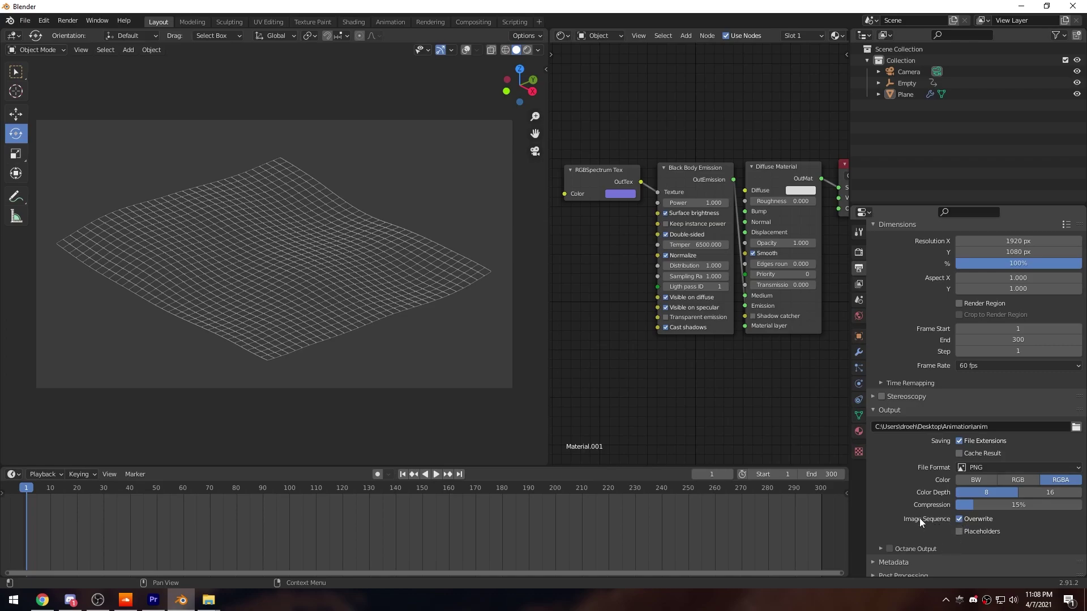
# Show the render properties and collapse the Octane kernel settings.
pyautogui.scroll(-1, 914, 514)
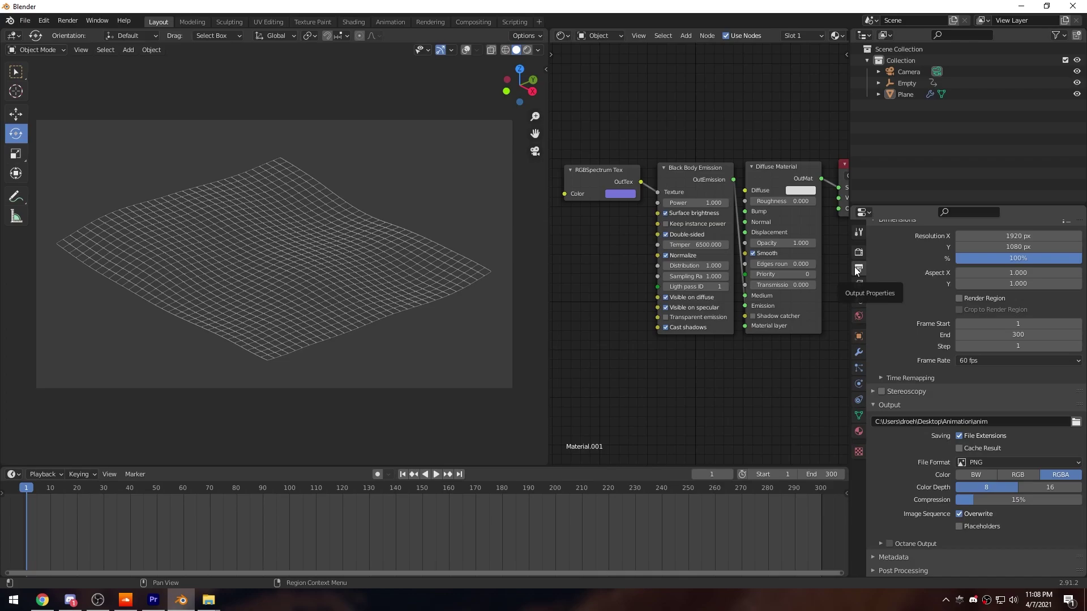
pyautogui.click(858, 253)
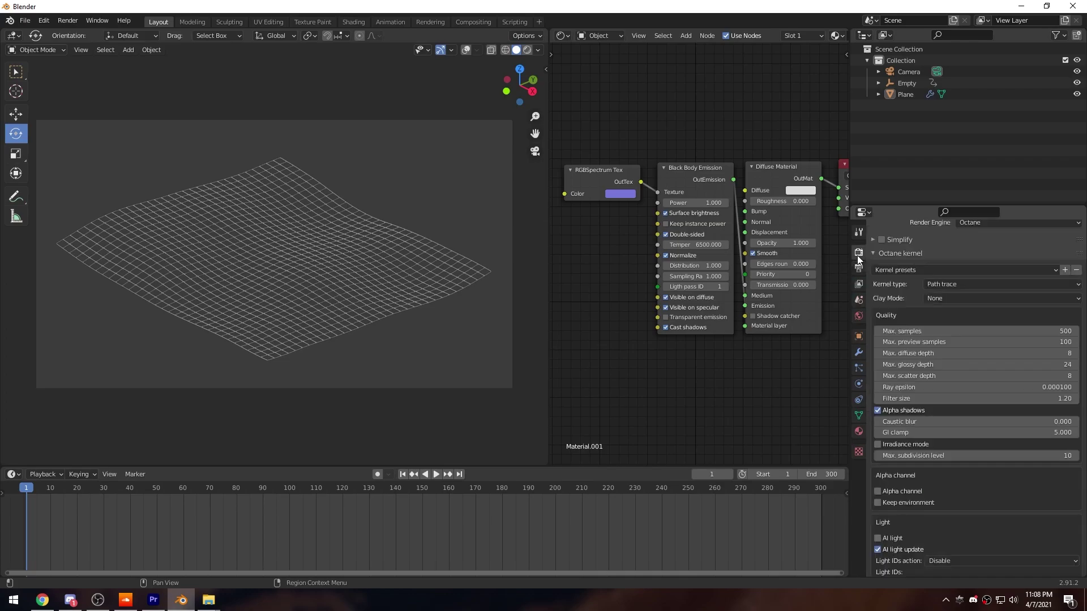
pyautogui.click(906, 257)
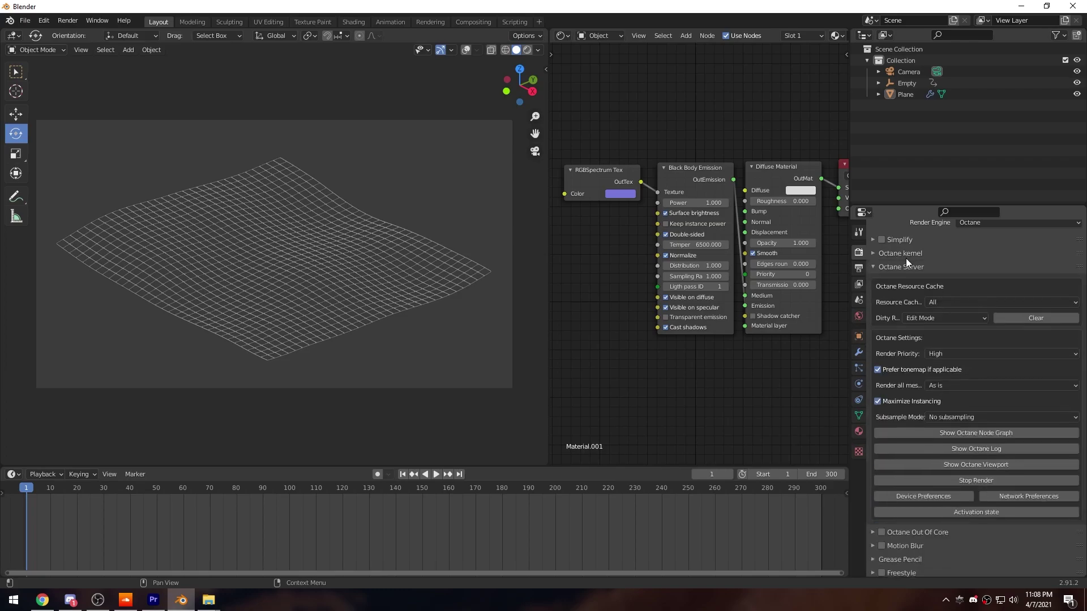
# Set the Octane server option for rendering all meshes to Reshapable.
pyautogui.click(950, 386)
pyautogui.click(951, 436)
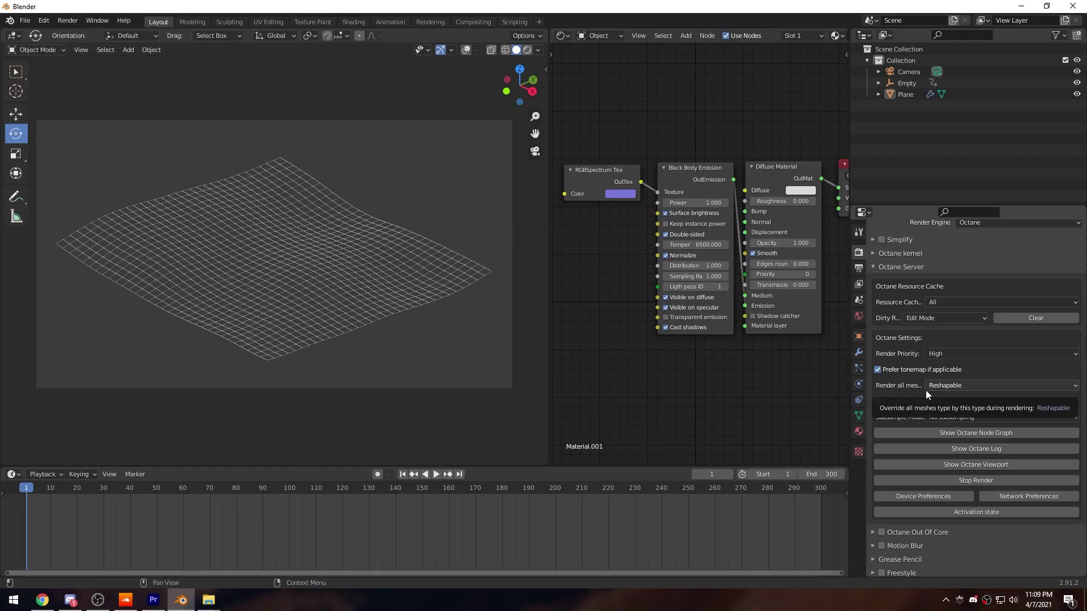
pyautogui.click(946, 386)
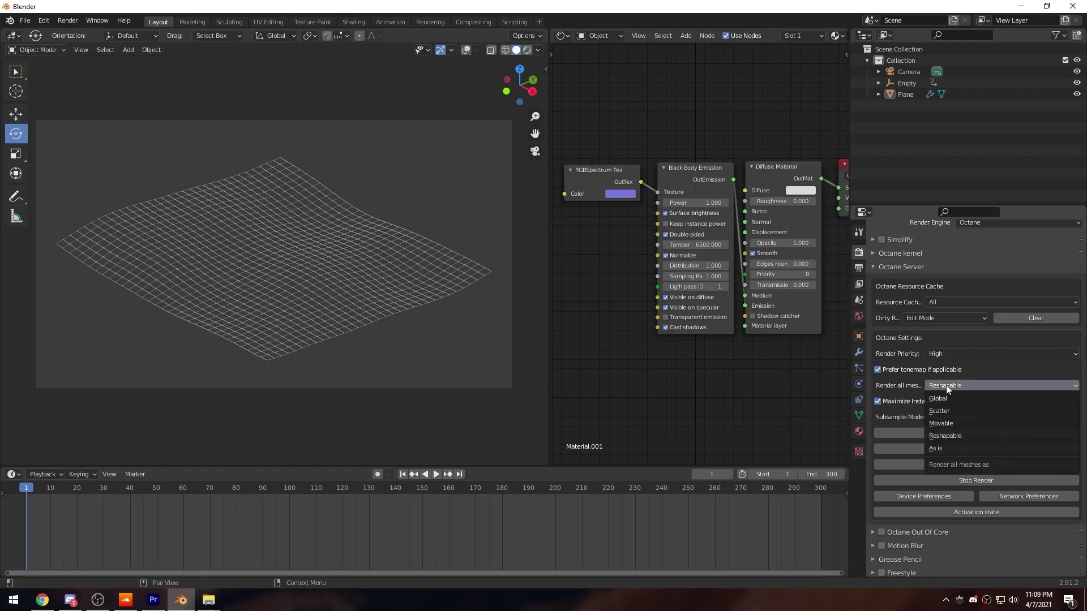
pyautogui.click(946, 437)
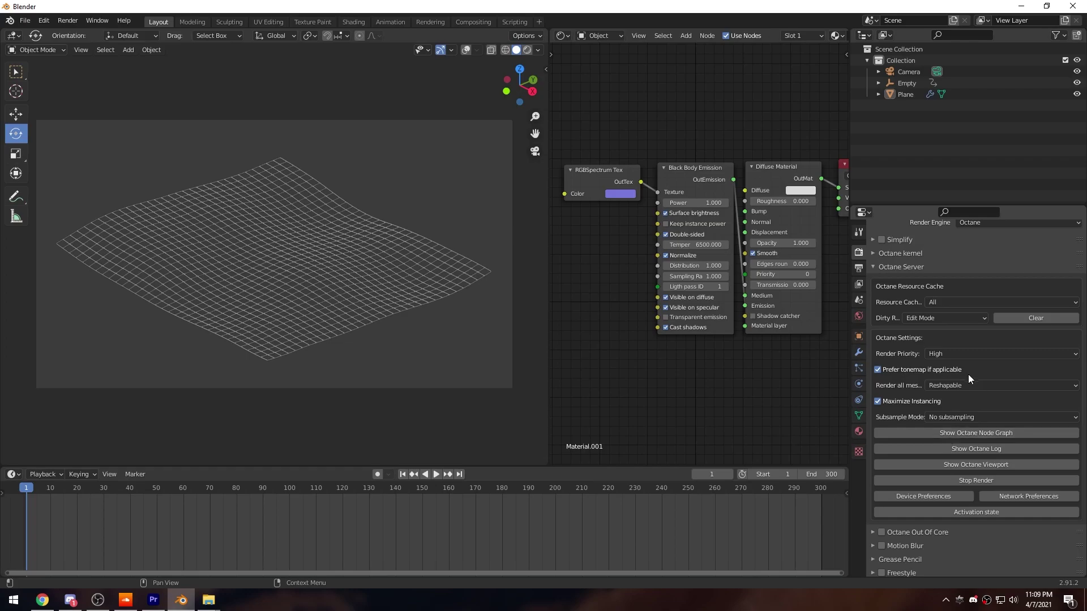
# Expand the Octane kernel settings and set the maximum samples to 50.
pyautogui.scroll(1, 911, 373)
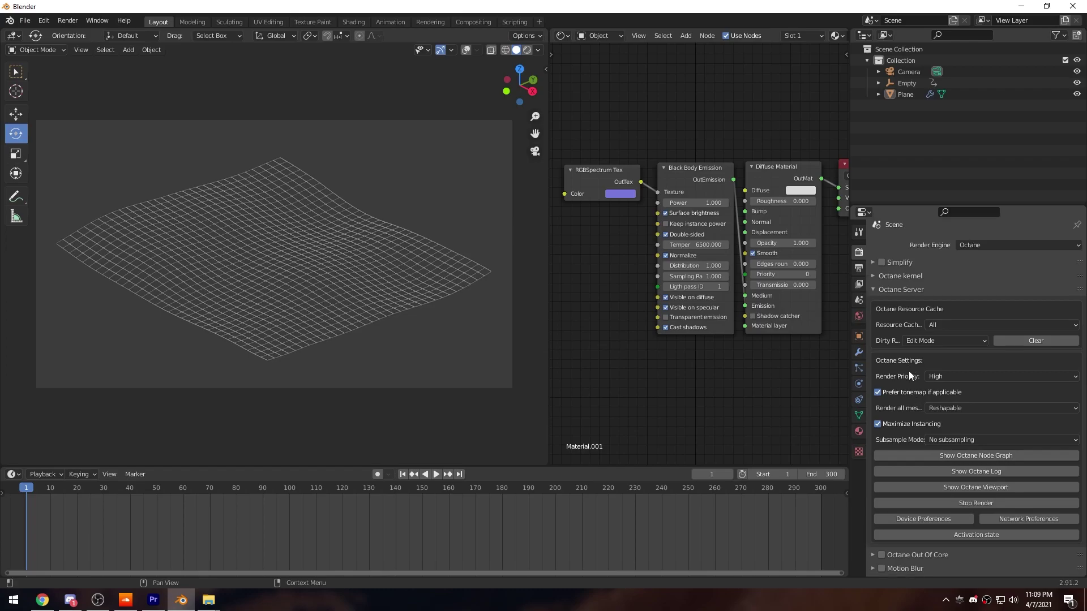
pyautogui.click(892, 278)
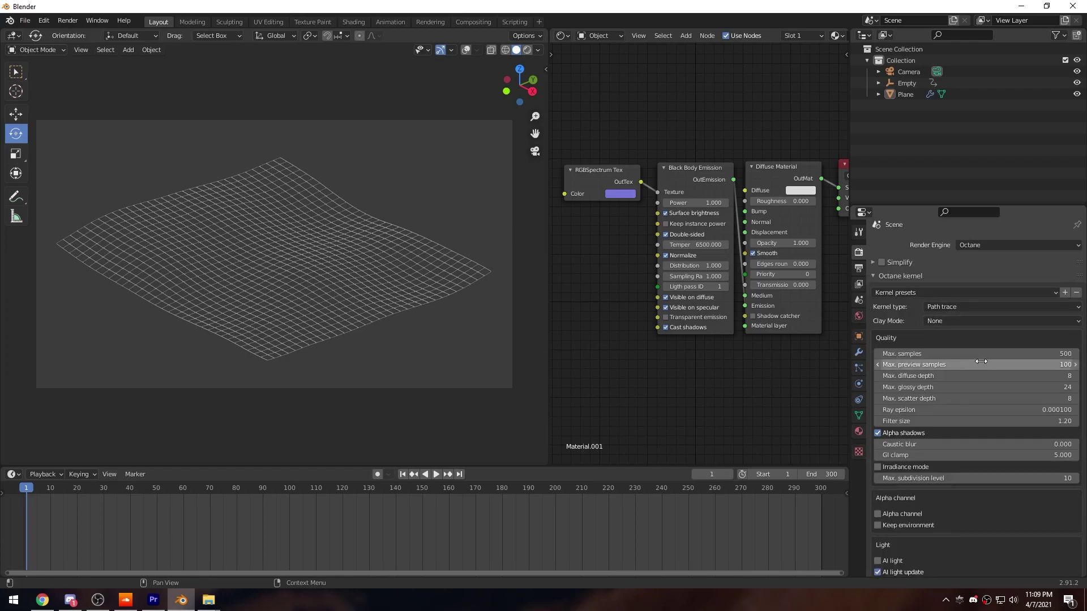
pyautogui.click(955, 356)
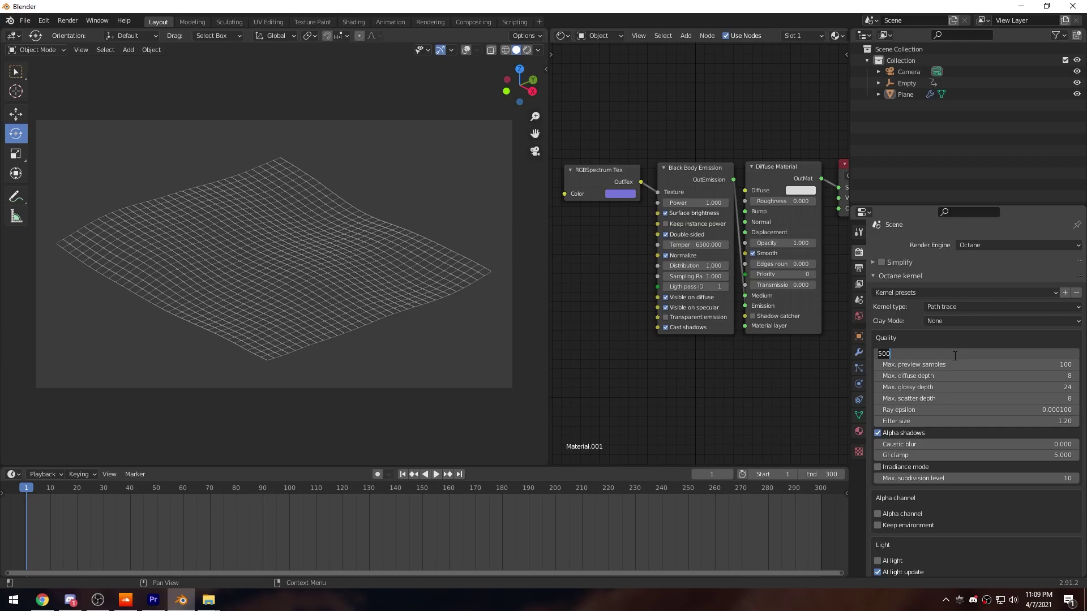
pyautogui.write('50')
pyautogui.press('Return')
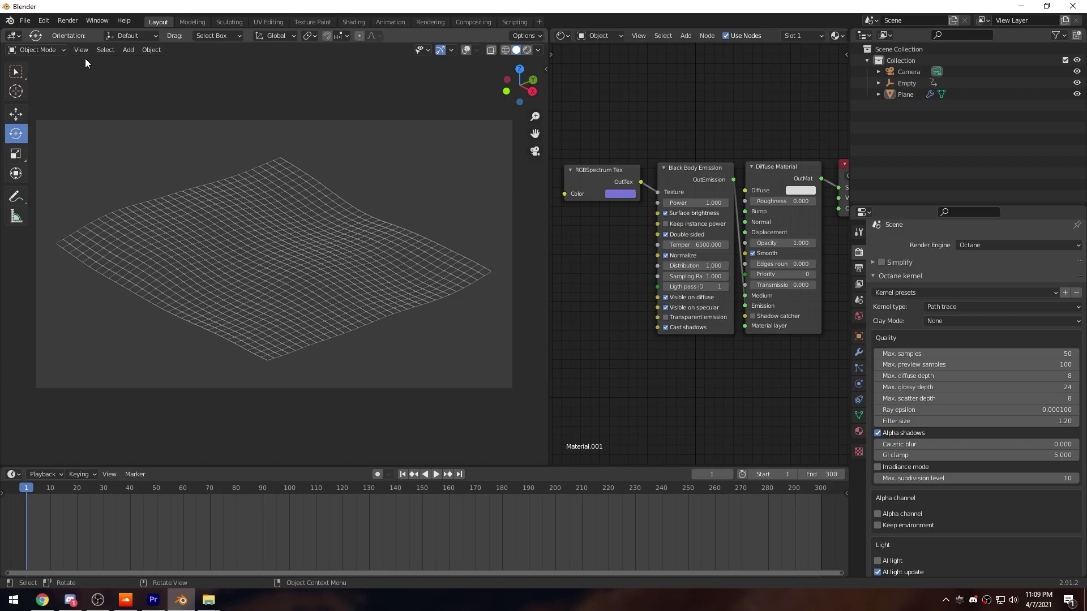
# Start rendering the animation, check the first frames and close the render window.
pyautogui.click(66, 21)
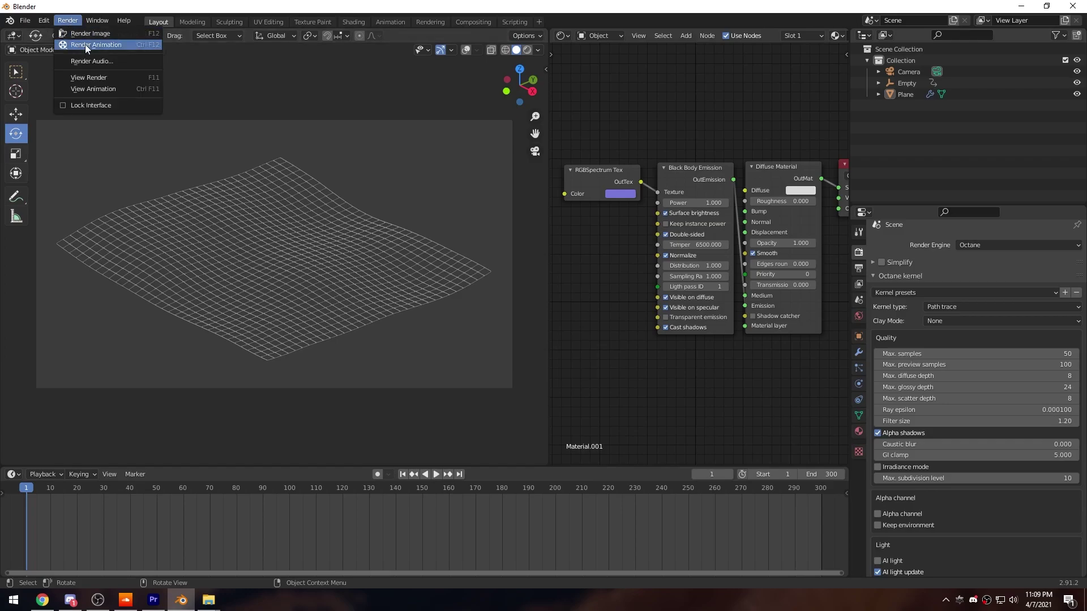
pyautogui.click(85, 44)
pyautogui.scroll(-5, 386, 212)
pyautogui.scroll(3, 400, 220)
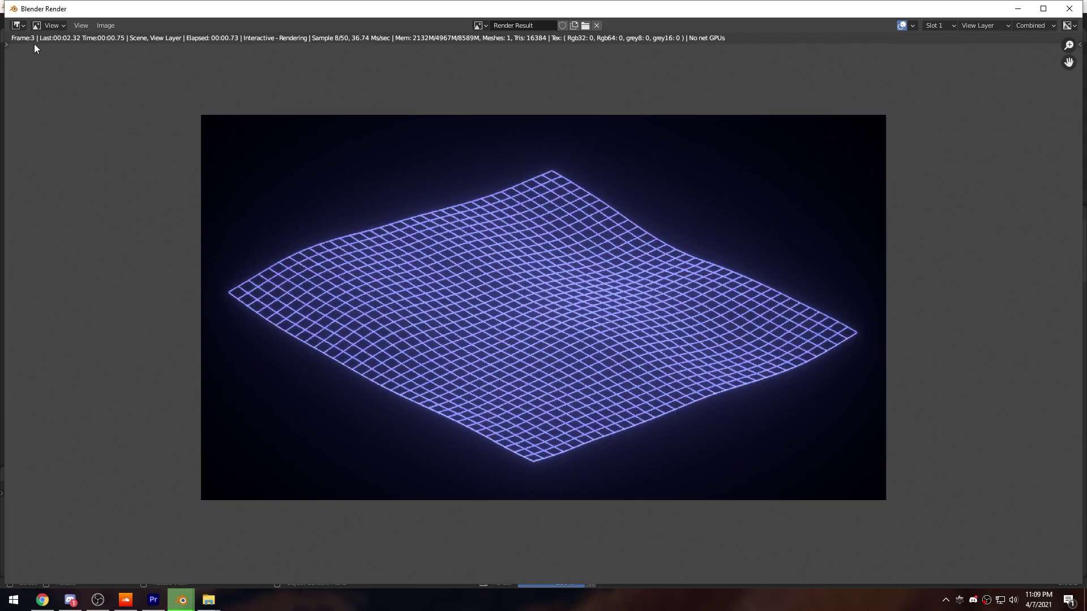
pyautogui.click(1068, 9)
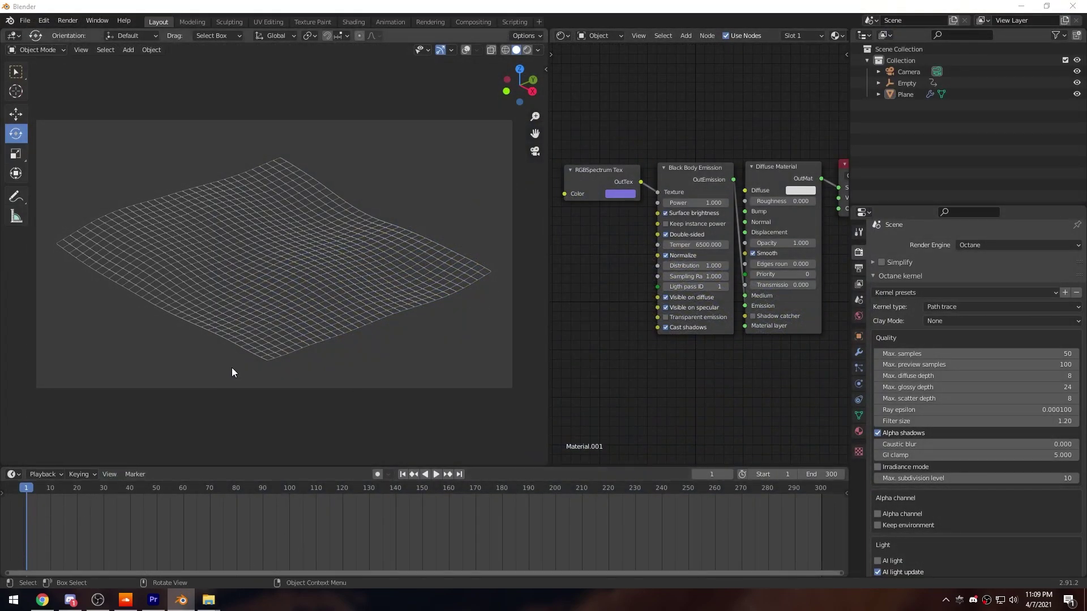
# Switch to File Explorer, open the Animation folder on the Desktop and view the rendered frame anim0001.png.
pyautogui.press('super+e')
pyautogui.click(165, 220)
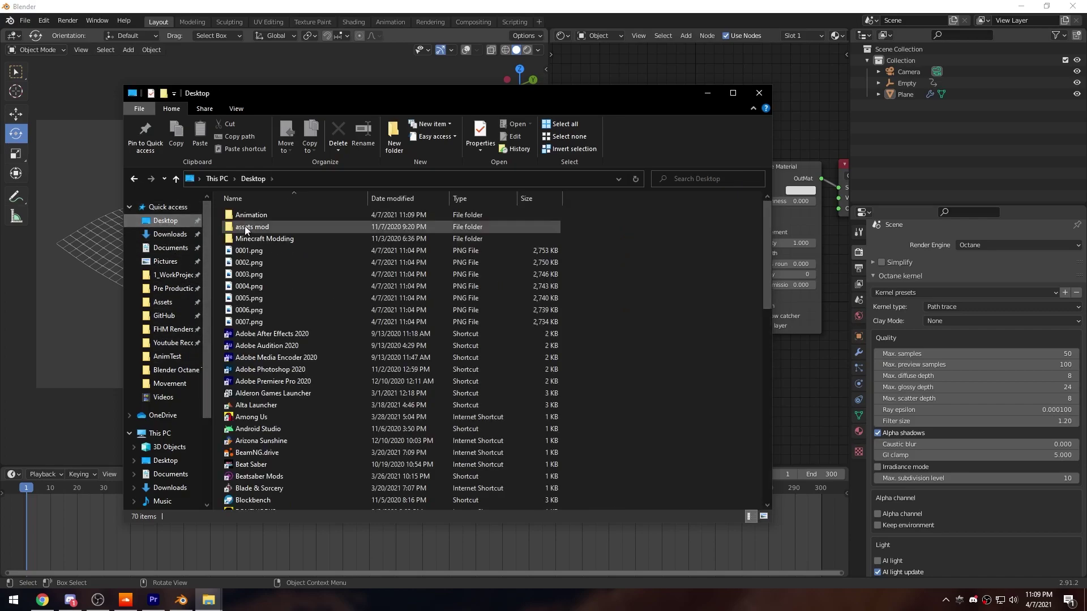
pyautogui.doubleClick(263, 220)
pyautogui.hotkey('ctrl', 'a')
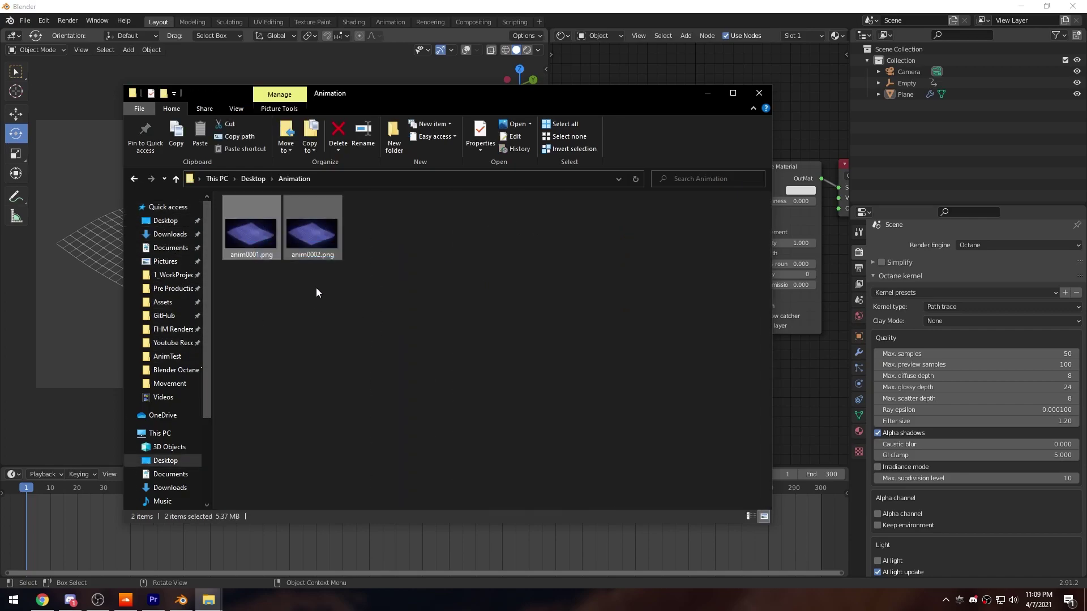
pyautogui.doubleClick(255, 237)
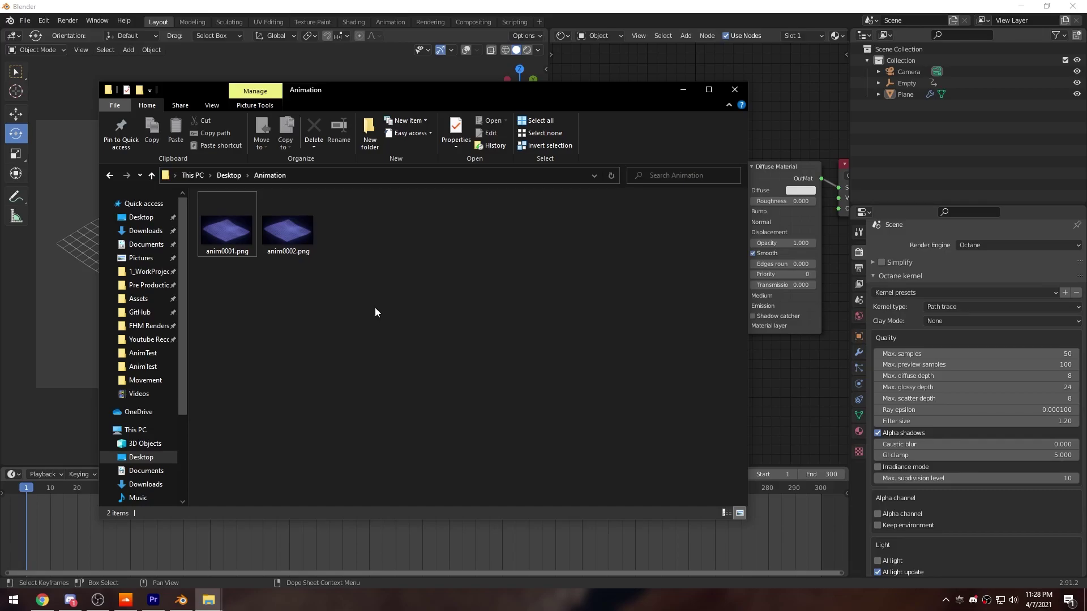
# Open the AnimTest folder of Blender Octane Tutorial 19 containing the previously rendered frame sequence.
pyautogui.moveTo(349, 304); pyautogui.dragTo(275, 284)
pyautogui.moveTo(342, 101); pyautogui.dragTo(371, 91)
pyautogui.moveTo(202, 372)
pyautogui.mouseDown()
pyautogui.moveTo(202, 463)
pyautogui.moveTo(207, 367)
pyautogui.mouseUp()
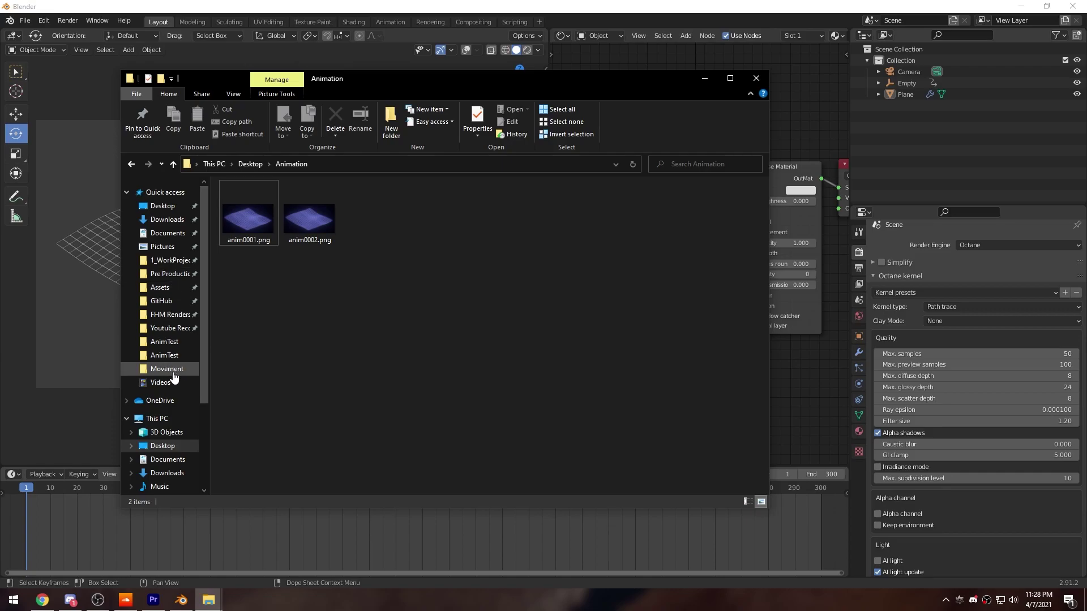
pyautogui.click(170, 343)
pyautogui.click(672, 309)
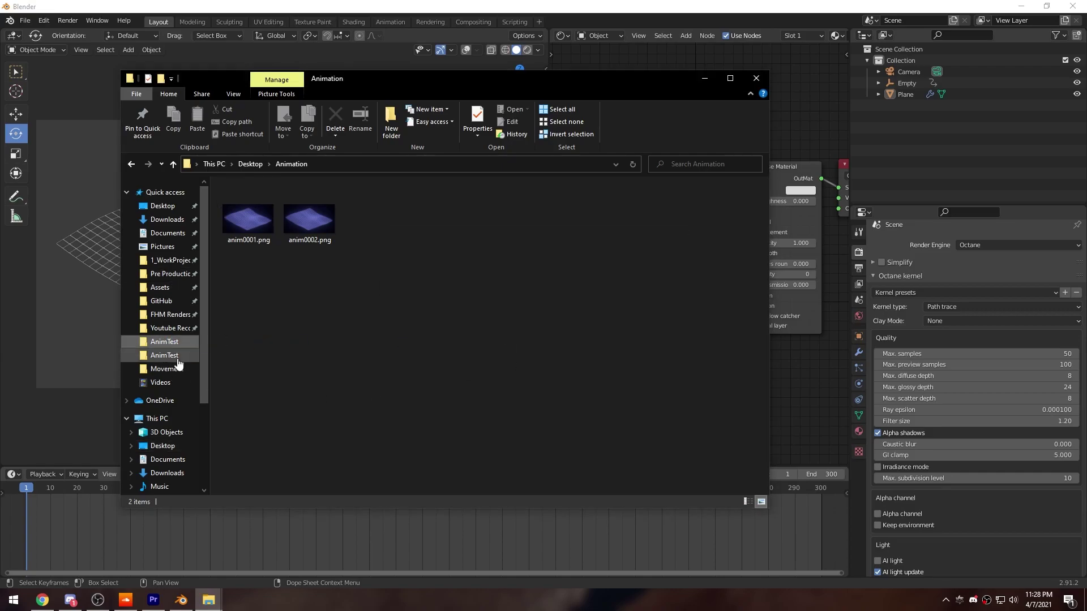
pyautogui.click(170, 356)
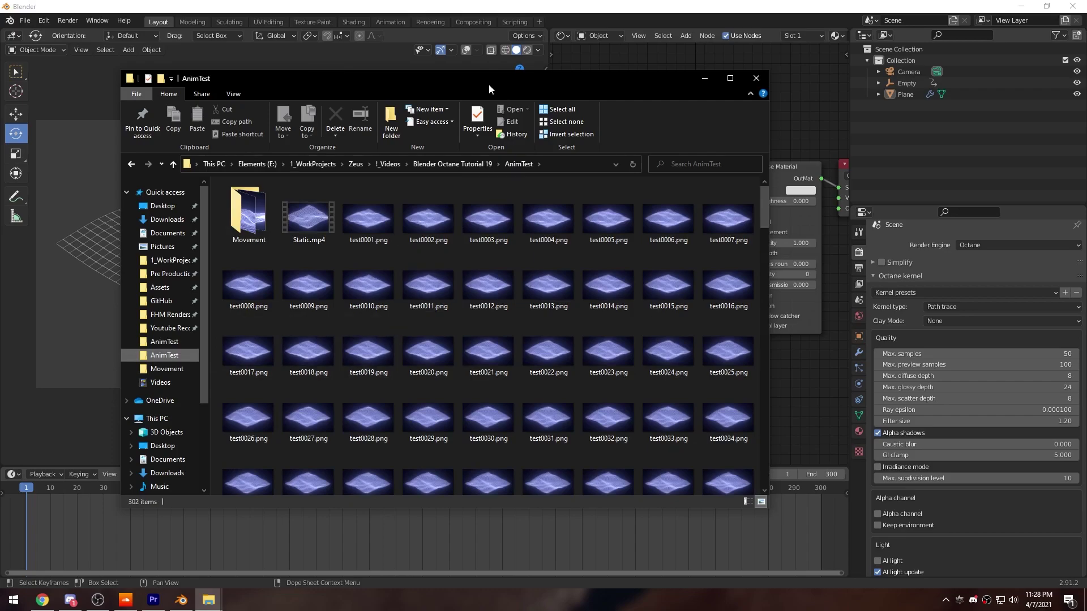
pyautogui.moveTo(489, 83); pyautogui.dragTo(511, 81)
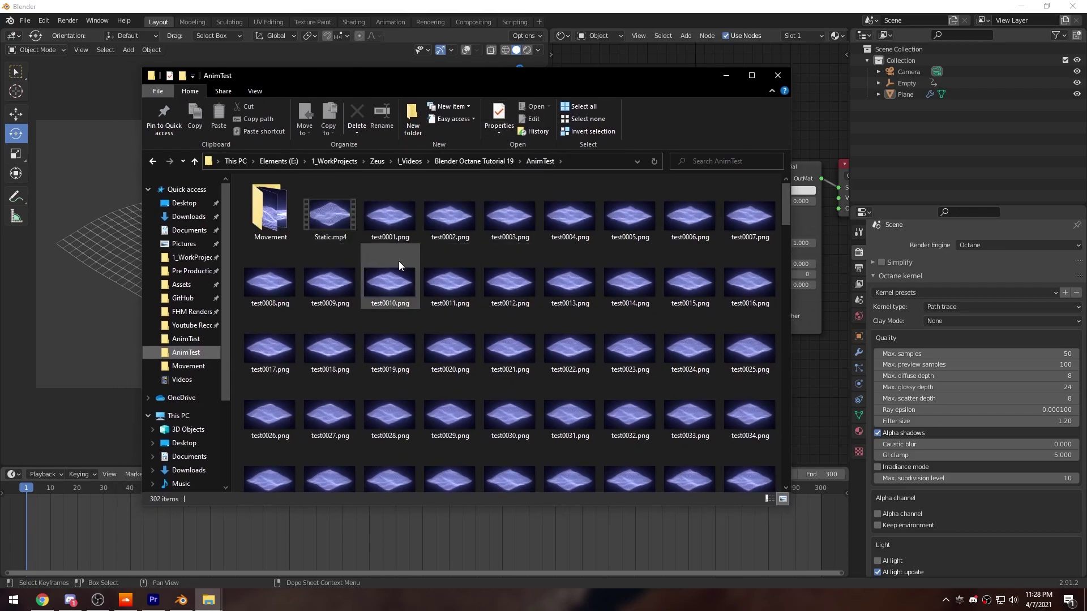
# Look through the AnimTest frame sequence down to its last image and return to the start.
pyautogui.moveTo(783, 206); pyautogui.dragTo(783, 425)
pyautogui.scroll(-4, 708, 385)
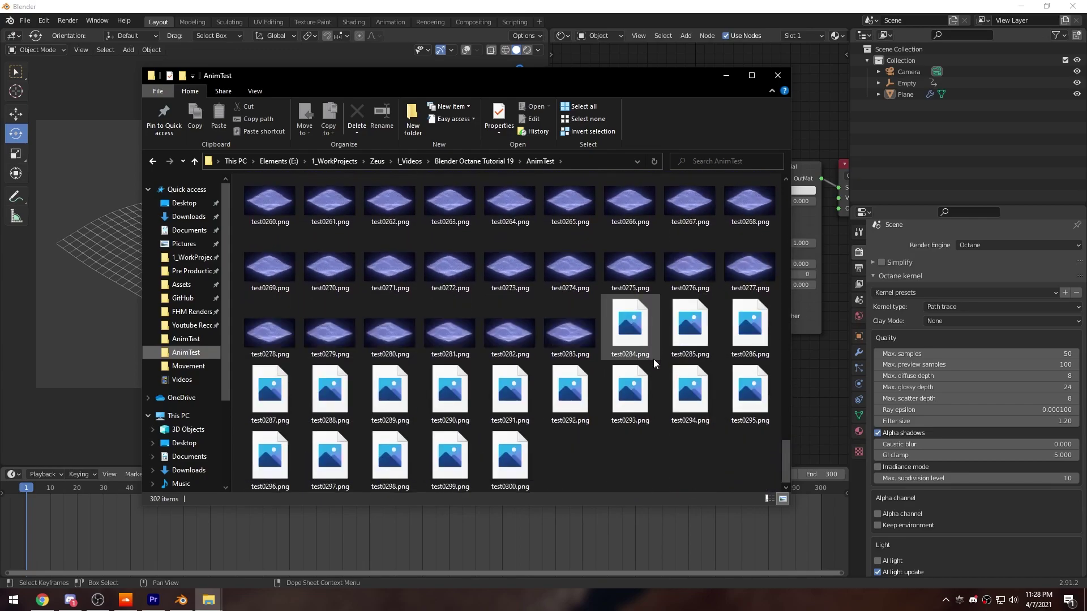
pyautogui.click(536, 474)
pyautogui.click(614, 472)
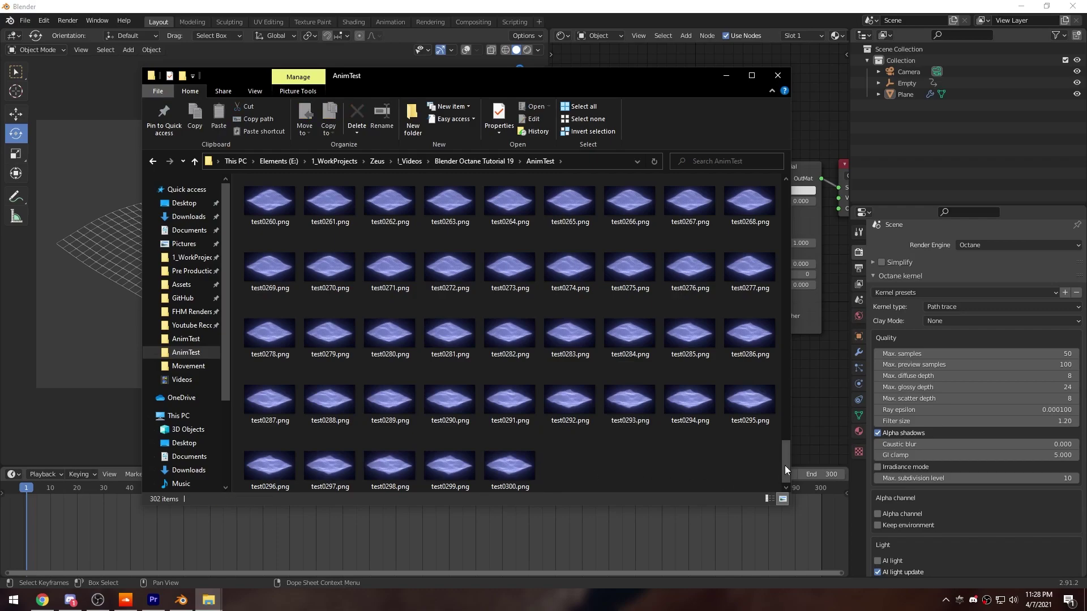
pyautogui.moveTo(783, 461); pyautogui.dragTo(786, 202)
# View test0001.png in Photos, step through the following frames up to test0022.png, close the viewer and browse the remaining frames.
pyautogui.doubleClick(390, 215)
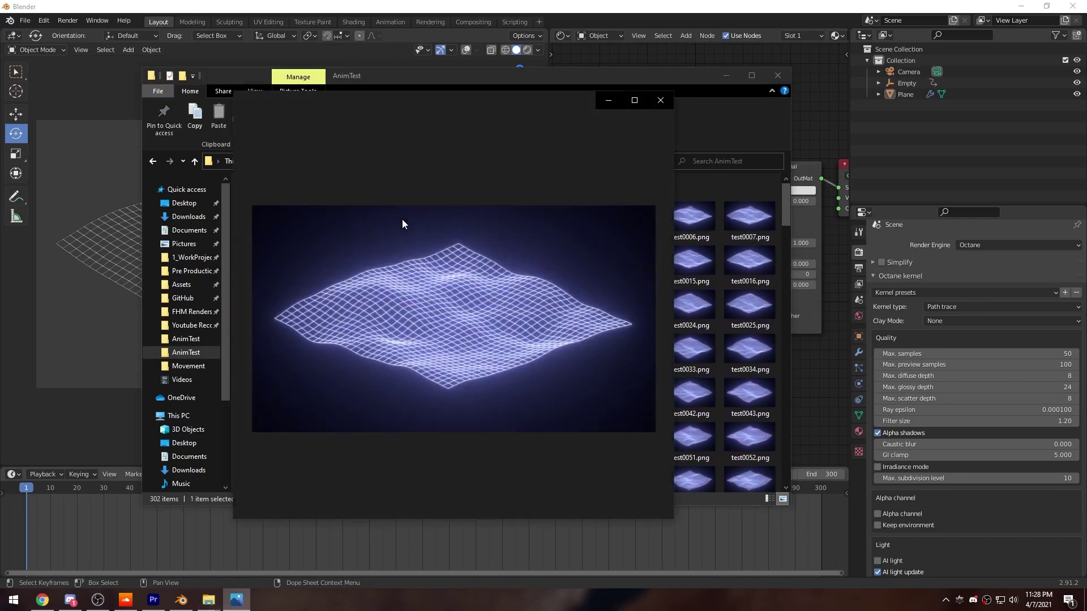
pyautogui.click(673, 320)
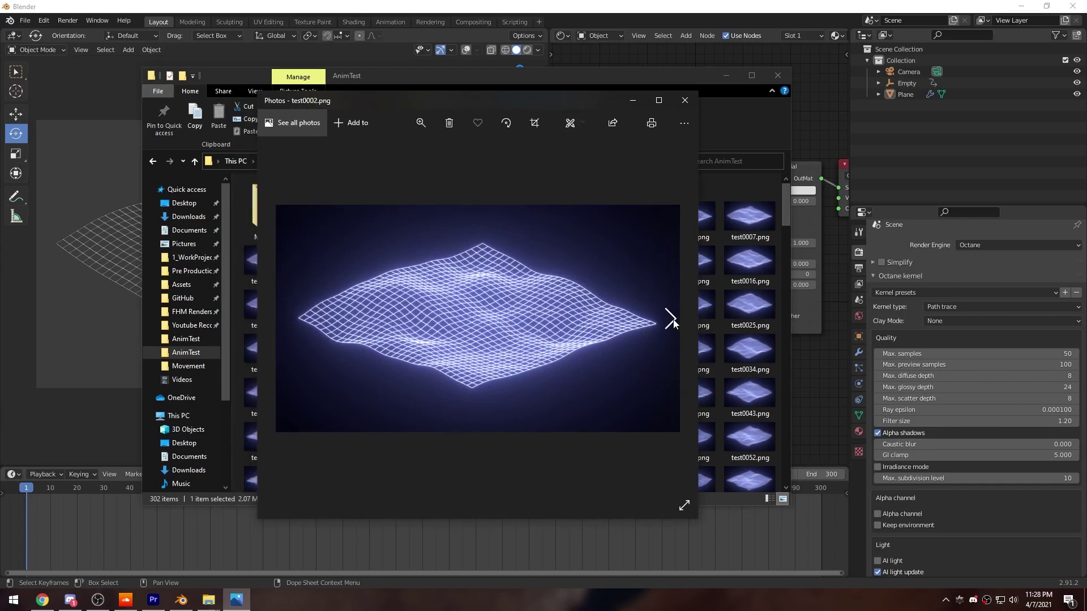
pyautogui.click(673, 320)
pyautogui.click(674, 321)
pyautogui.click(673, 320)
pyautogui.click(673, 320)
pyautogui.click(673, 320)
pyautogui.click(673, 320)
pyautogui.click(672, 319)
pyautogui.click(671, 319)
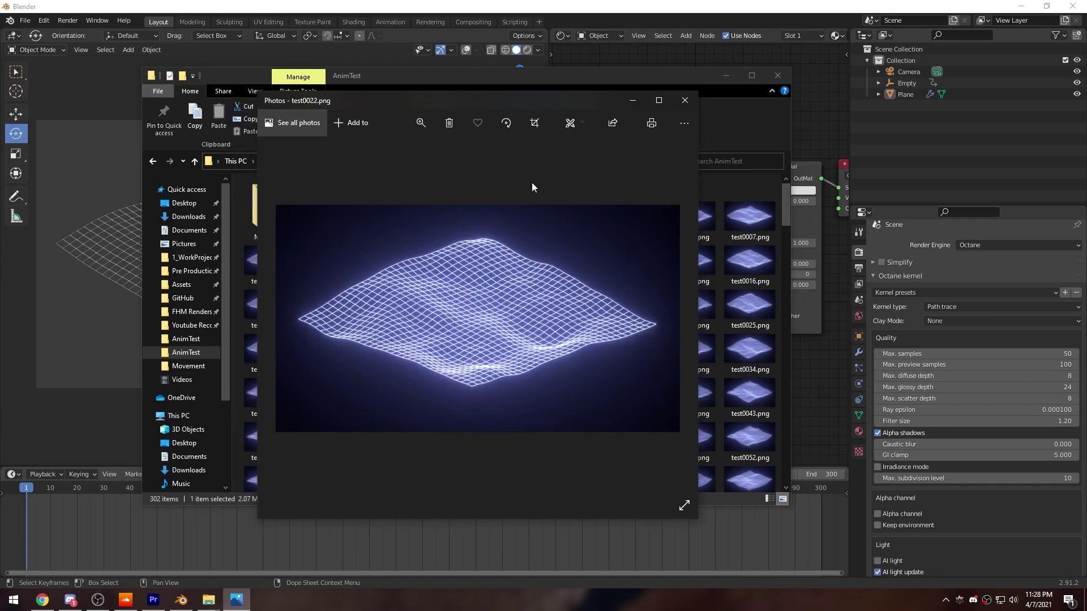
pyautogui.click(683, 102)
pyautogui.scroll(-15, 578, 380)
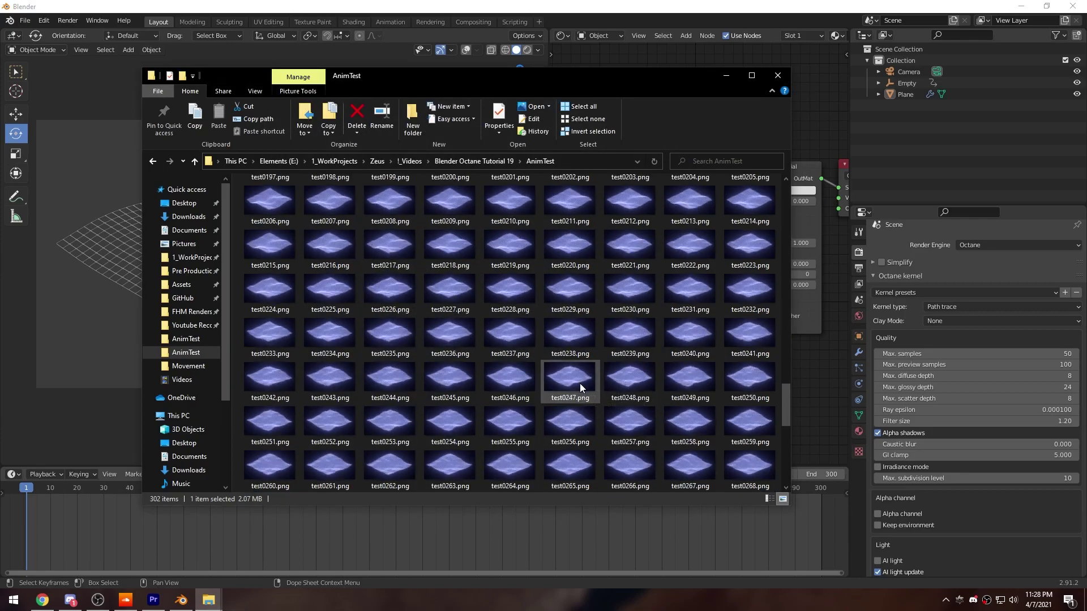